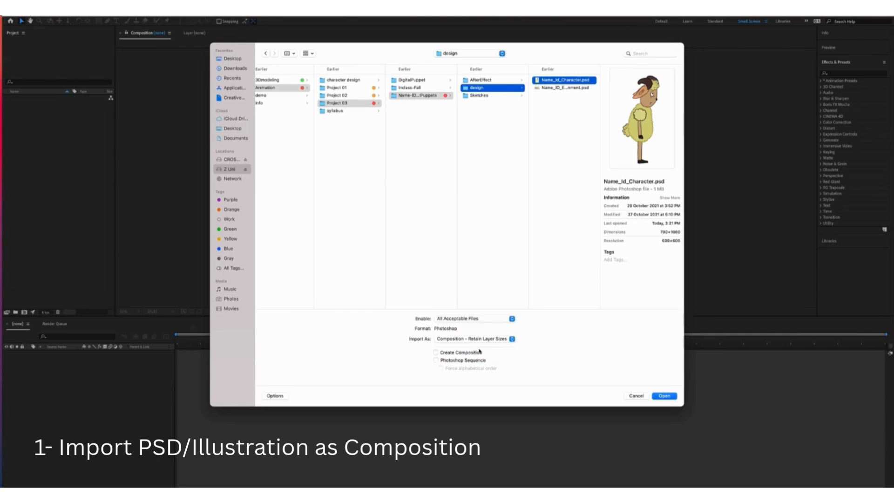
# Import Name_Id_Character.psd as a composition retaining layer sizes, and open that composition
pyautogui.click(663, 397)
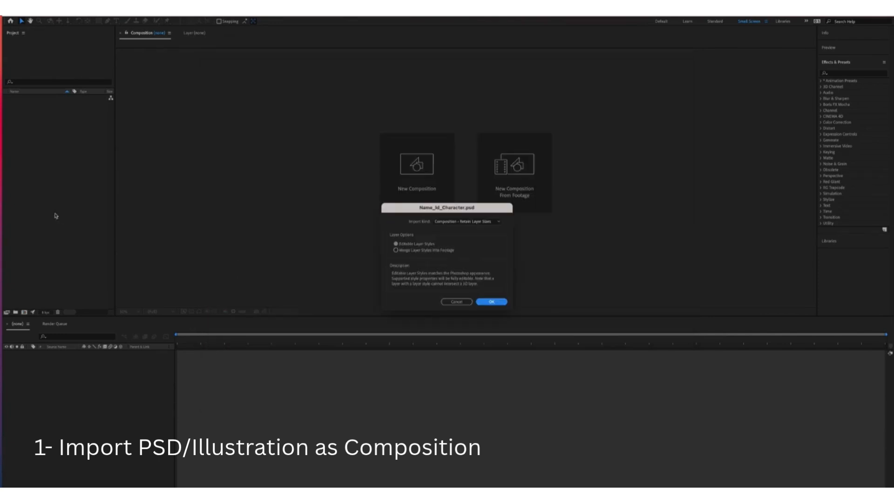
pyautogui.click(466, 223)
pyautogui.click(469, 224)
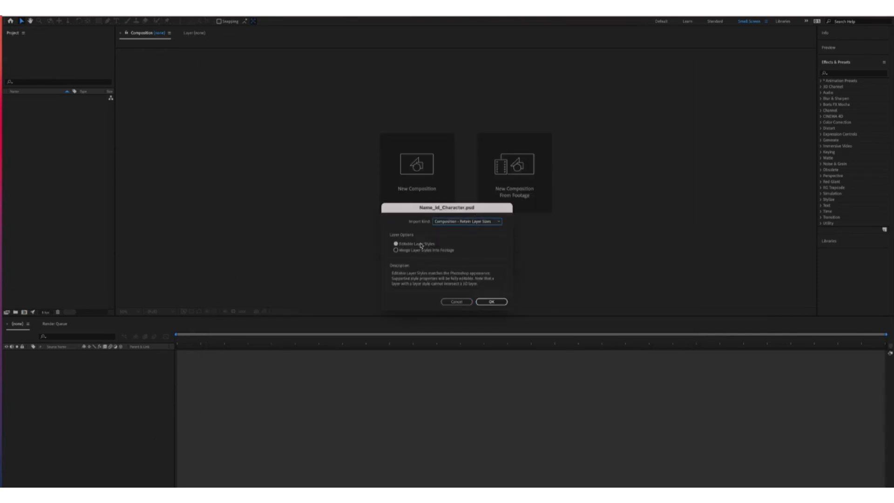
pyautogui.click(480, 304)
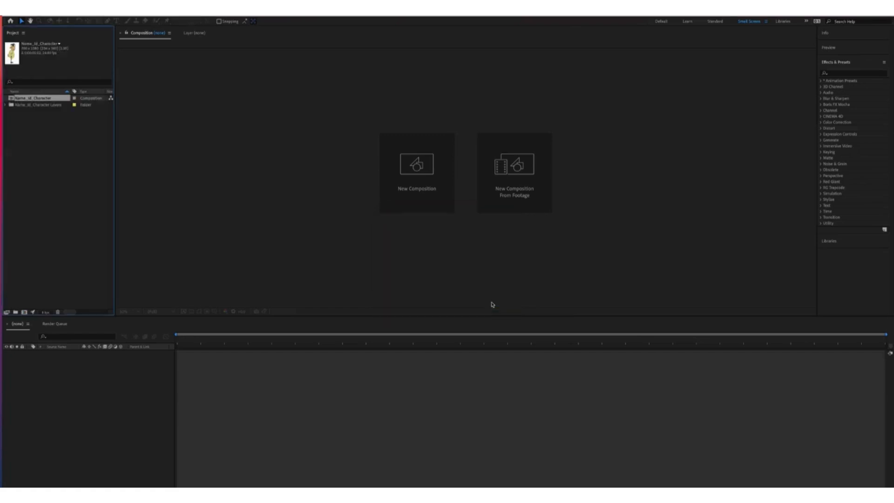
pyautogui.doubleClick(13, 100)
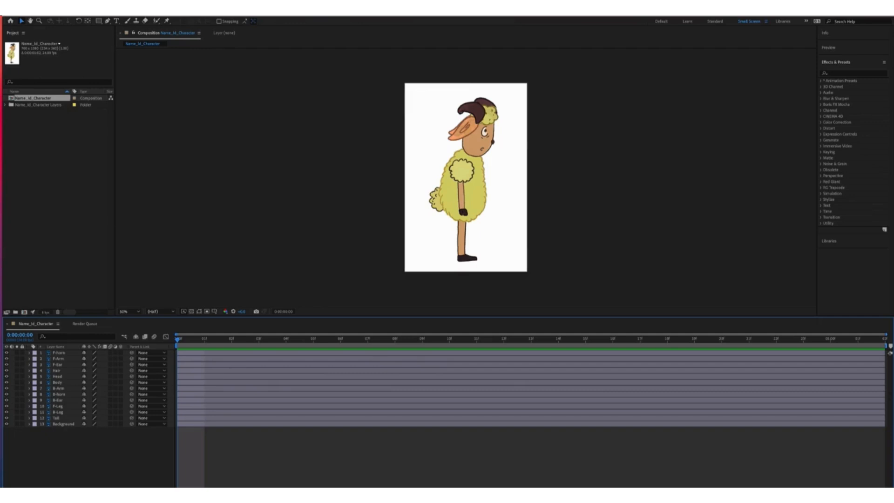
# Widen the Name_Id_Character composition from 700 to 1912 px in Composition Settings
pyautogui.click(97, 12)
pyautogui.click(108, 27)
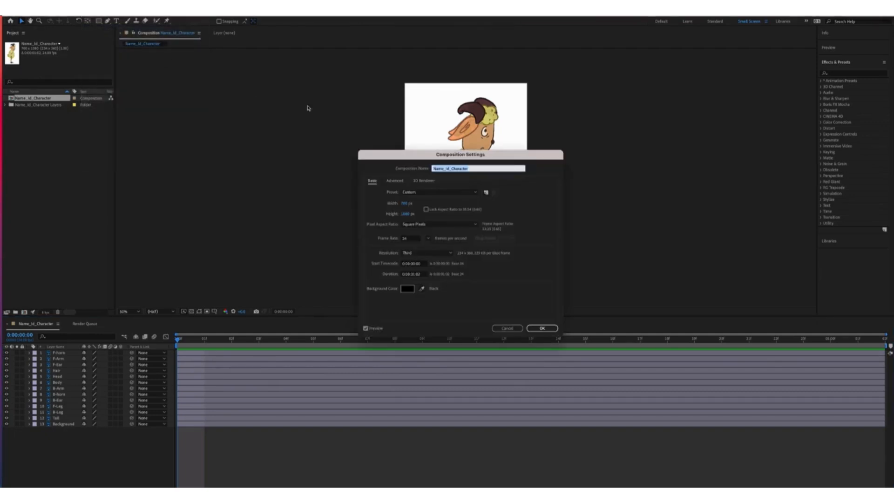
pyautogui.moveTo(407, 207); pyautogui.dragTo(722, 204)
pyautogui.moveTo(413, 207); pyautogui.dragTo(484, 207)
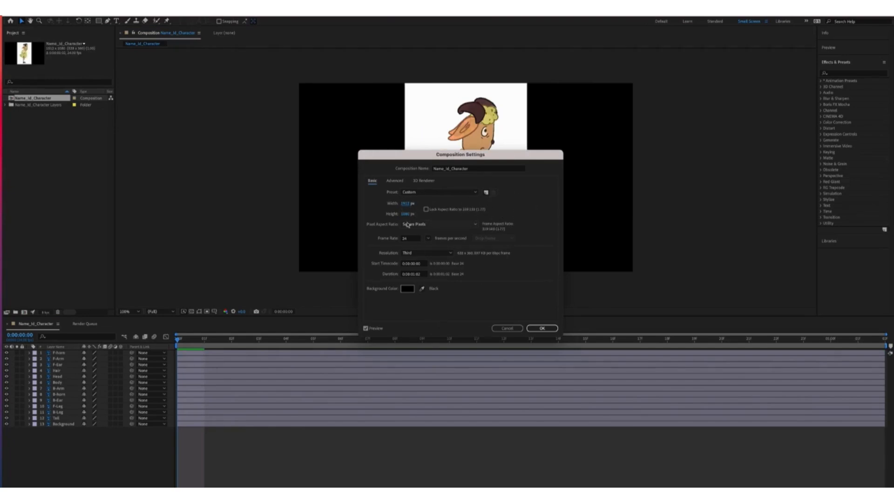
pyautogui.click(542, 328)
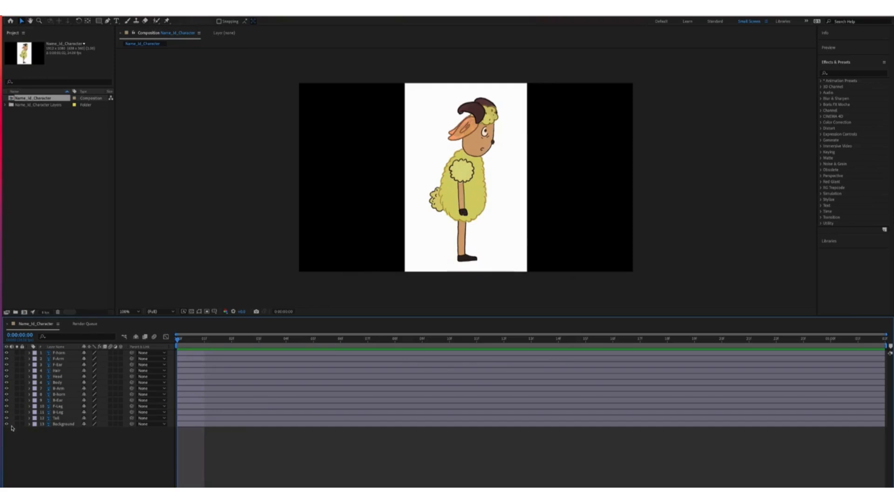
# Stretch the white Background layer to fill the widened composition
pyautogui.click(51, 425)
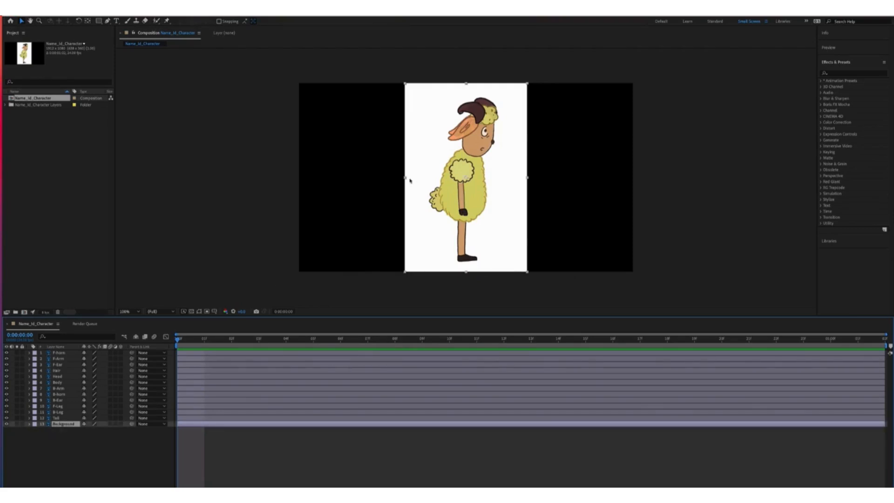
pyautogui.click(22, 22)
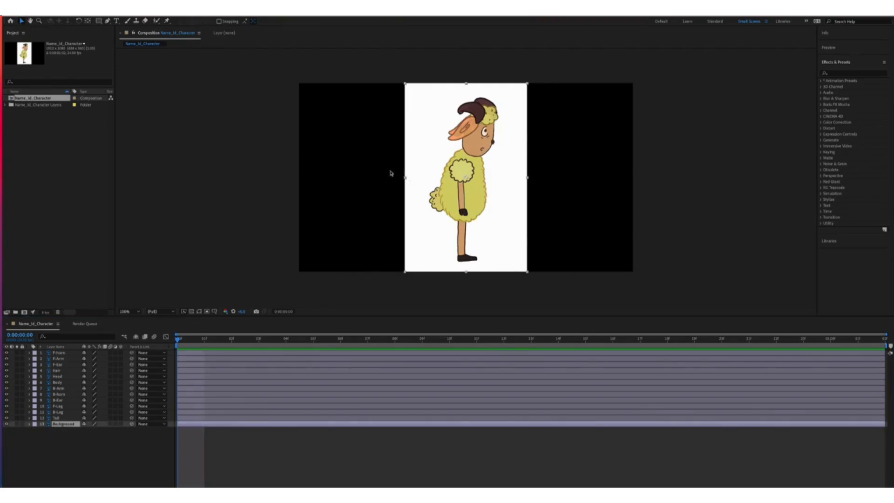
pyautogui.moveTo(405, 178); pyautogui.dragTo(298, 174)
# Lock the Background layer and briefly toggle its visibility to check it
pyautogui.click(61, 425)
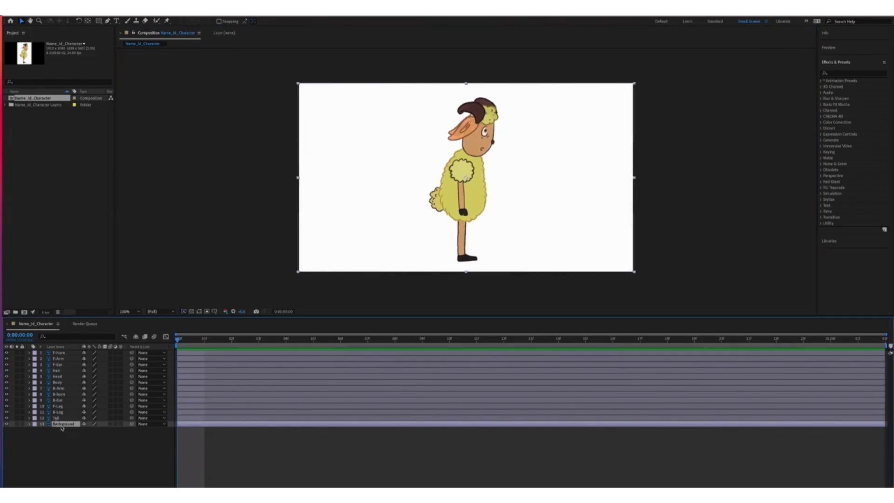
pyautogui.click(22, 424)
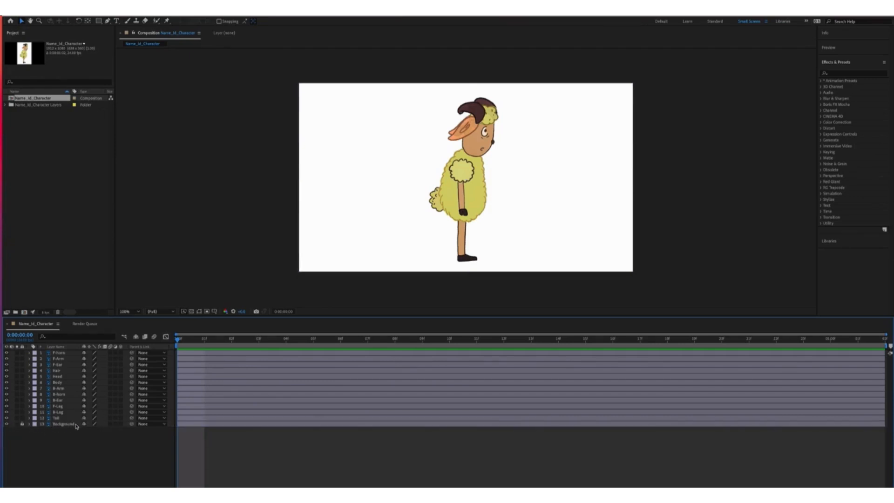
pyautogui.click(6, 425)
pyautogui.click(7, 424)
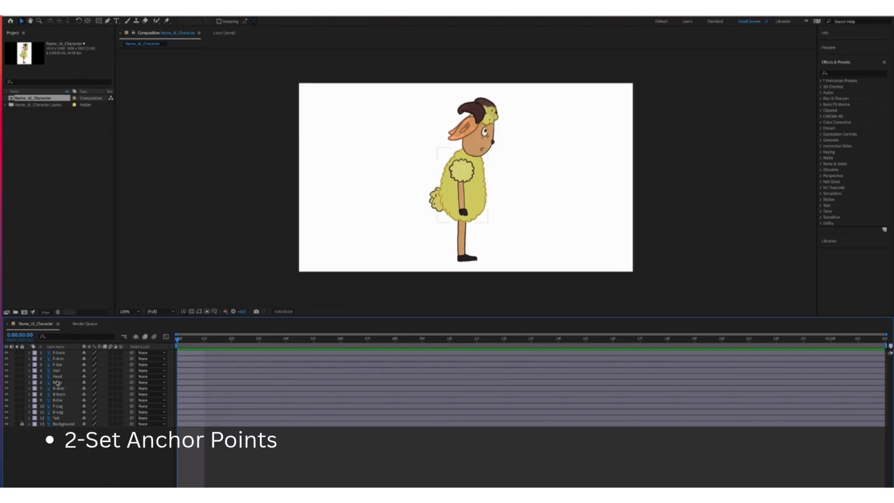
# Move the F-horn layer's anchor point down toward the sheep's eye
pyautogui.click(58, 353)
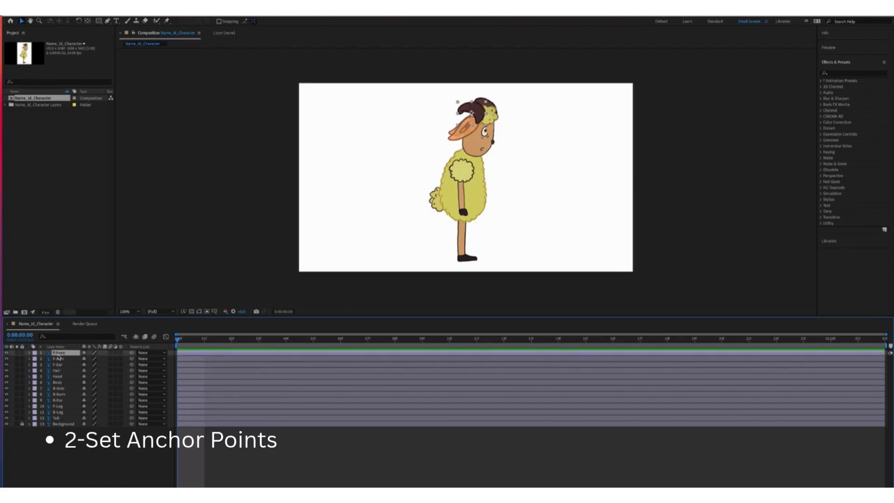
pyautogui.click(87, 21)
pyautogui.moveTo(472, 112); pyautogui.dragTo(483, 130)
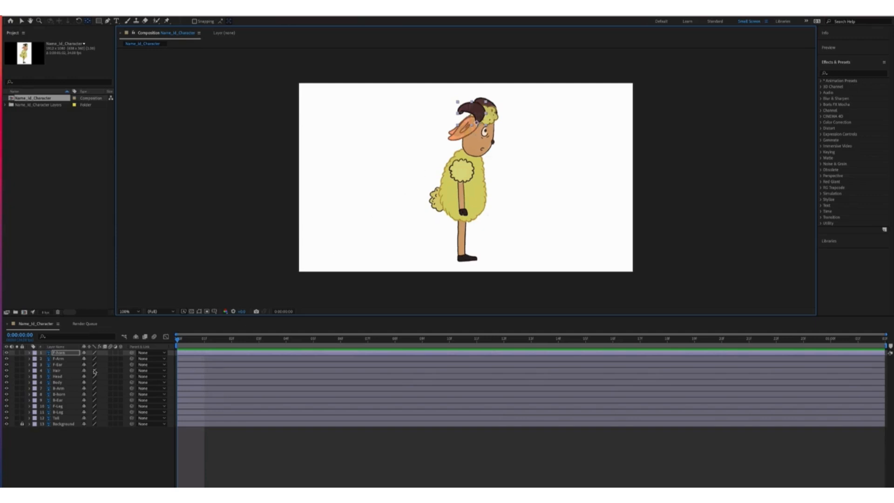
# Hide the other layers and move the F-Arm anchor point up to the shoulder
pyautogui.click(67, 359)
pyautogui.click(7, 353)
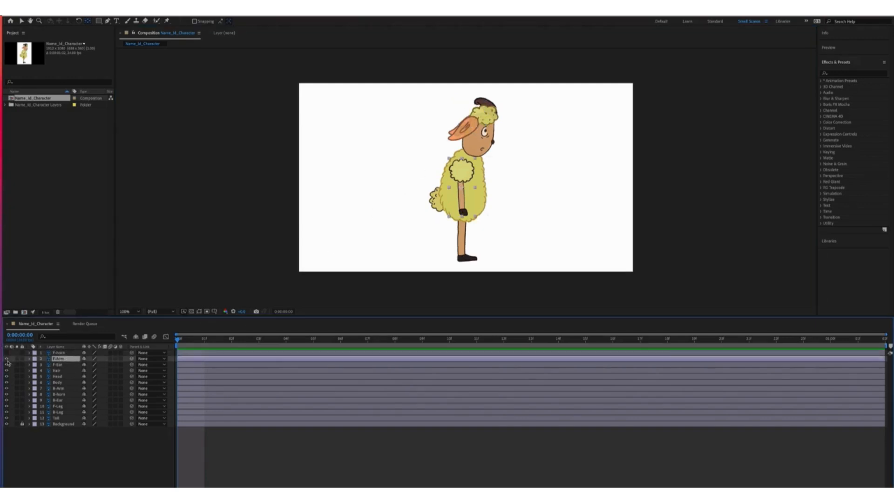
pyautogui.moveTo(7, 364); pyautogui.dragTo(6, 421)
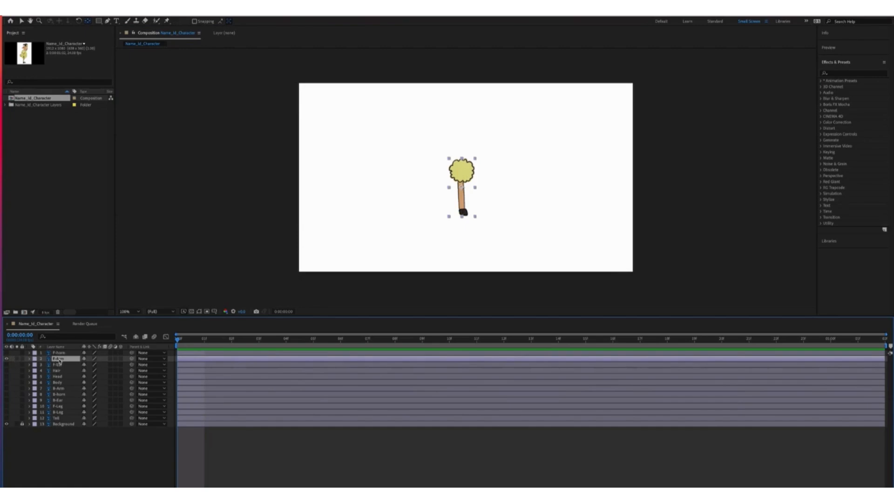
pyautogui.click(88, 21)
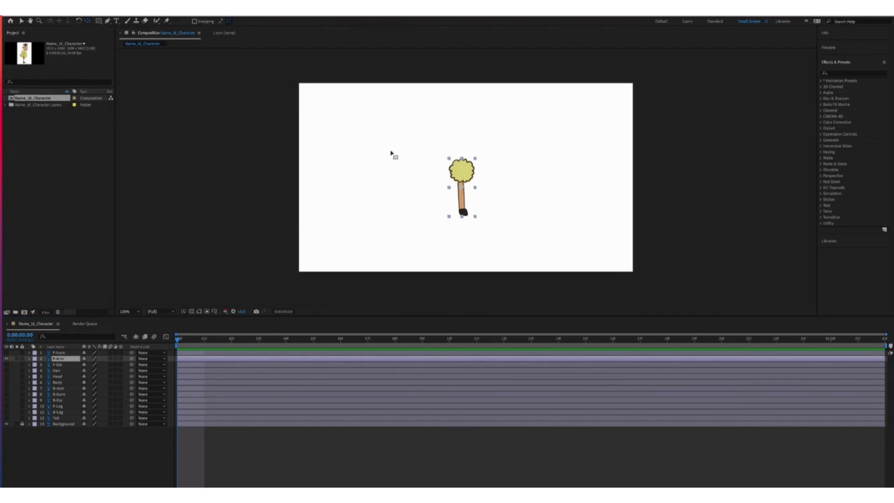
pyautogui.moveTo(463, 189); pyautogui.dragTo(461, 160)
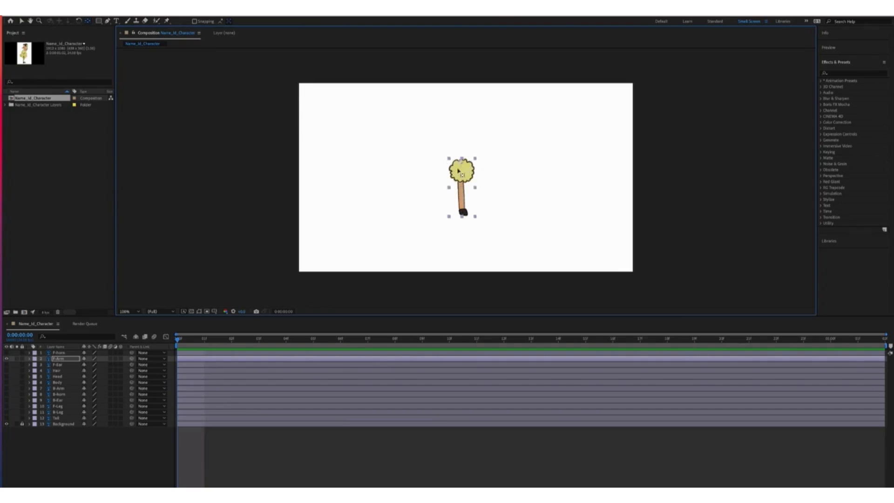
# Isolate the F-Ear, Hair and Head layers one at a time to inspect each
pyautogui.click(6, 358)
pyautogui.click(6, 365)
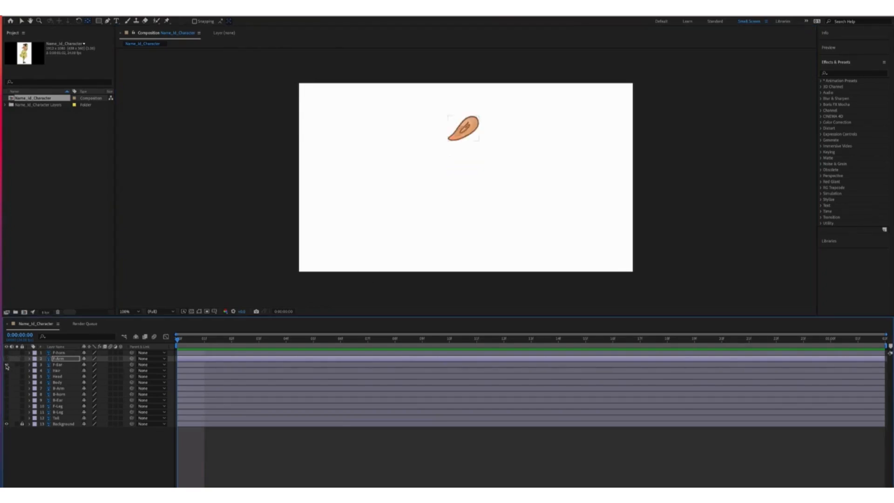
pyautogui.click(466, 132)
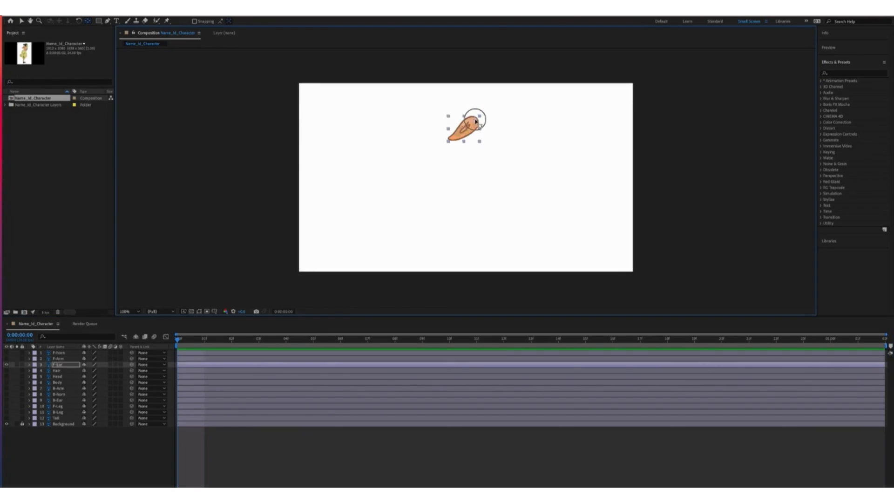
pyautogui.click(6, 364)
pyautogui.click(6, 370)
pyautogui.click(56, 370)
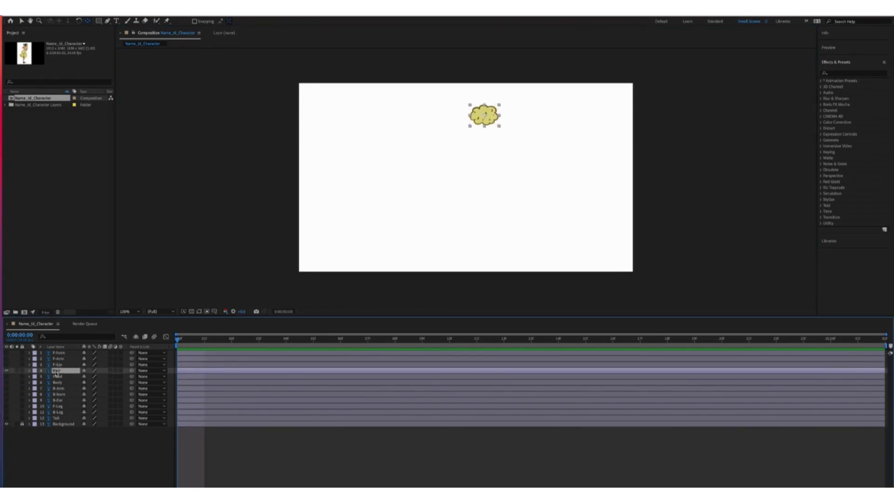
pyautogui.click(485, 118)
pyautogui.click(6, 370)
pyautogui.click(6, 376)
pyautogui.click(57, 377)
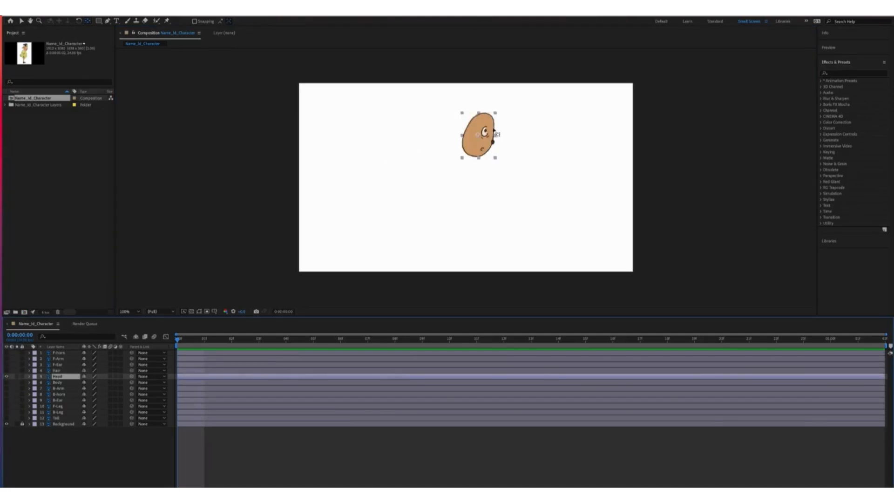
pyautogui.click(479, 131)
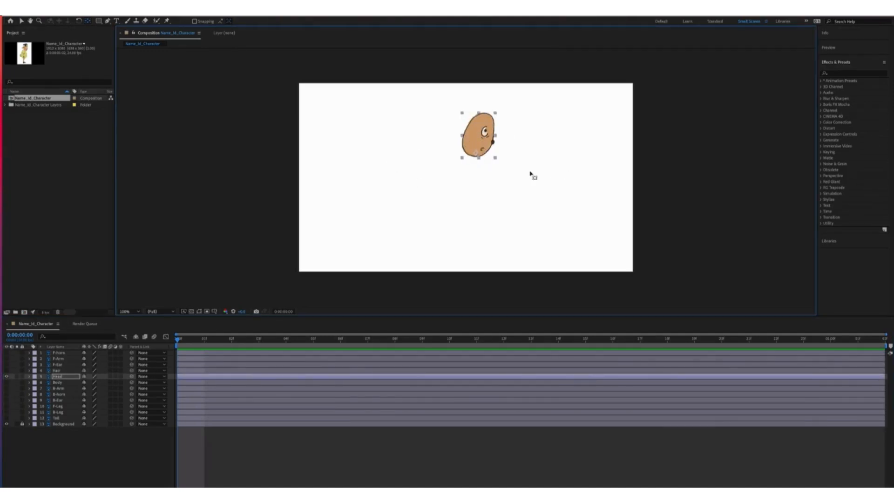
# Check the Body layer, then move the B-Arm anchor point up to its top
pyautogui.click(6, 383)
pyautogui.click(6, 377)
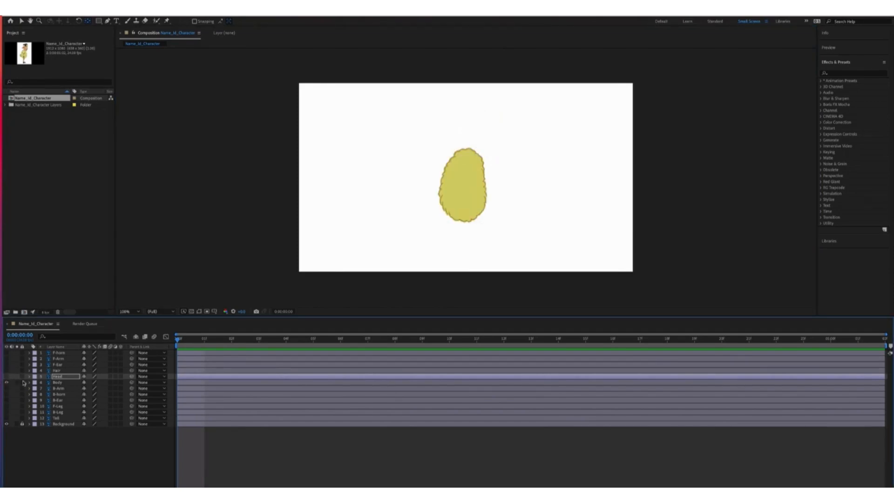
pyautogui.click(56, 383)
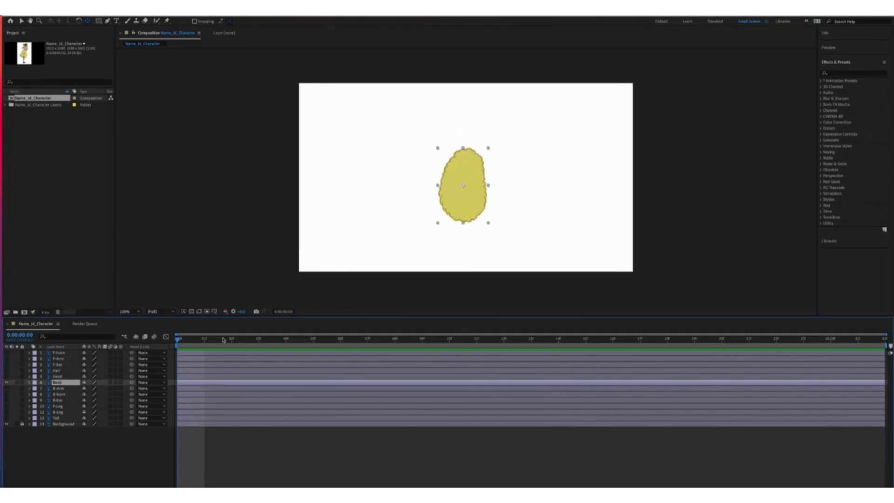
pyautogui.click(6, 388)
pyautogui.click(6, 382)
pyautogui.click(58, 388)
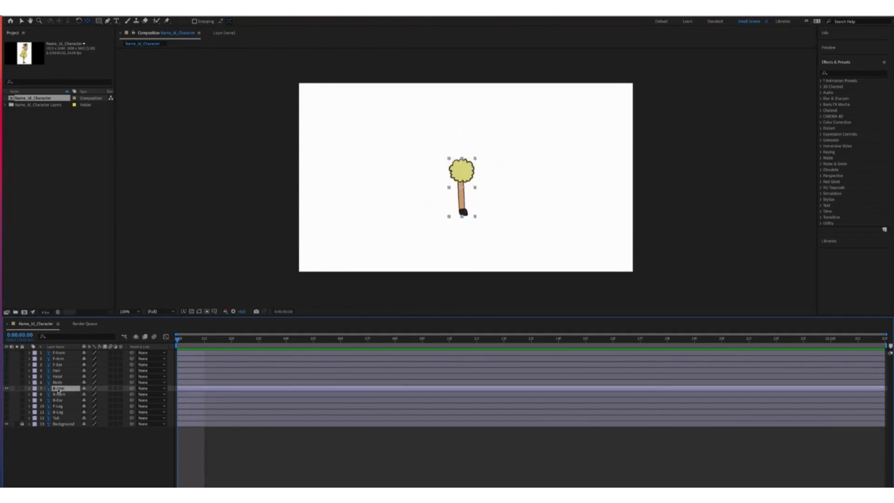
pyautogui.moveTo(463, 188); pyautogui.dragTo(464, 166)
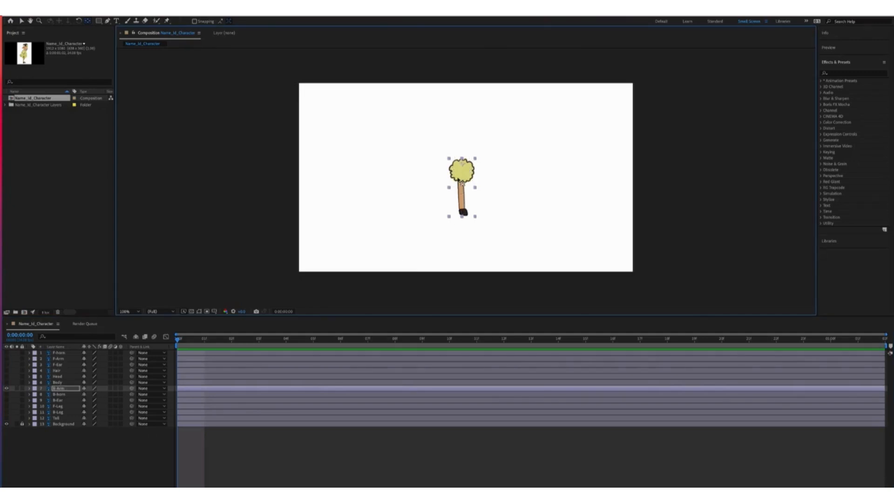
# Isolate the B-Horn layer and nudge its anchor point slightly down-left
pyautogui.click(6, 394)
pyautogui.click(6, 388)
pyautogui.click(58, 394)
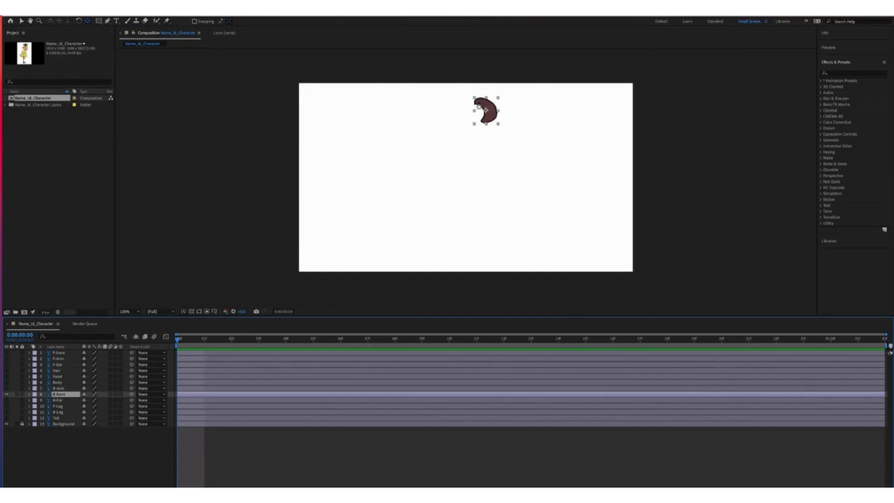
pyautogui.click(485, 119)
pyautogui.moveTo(486, 119); pyautogui.dragTo(484, 121)
pyautogui.click(88, 21)
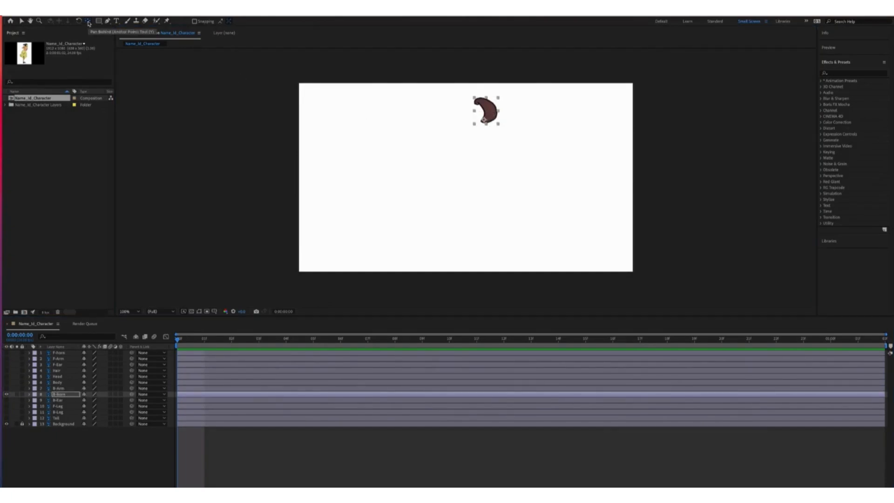
# Isolate the B-Ear, F-Leg and B-Leg layers in turn to inspect them
pyautogui.click(6, 394)
pyautogui.click(6, 400)
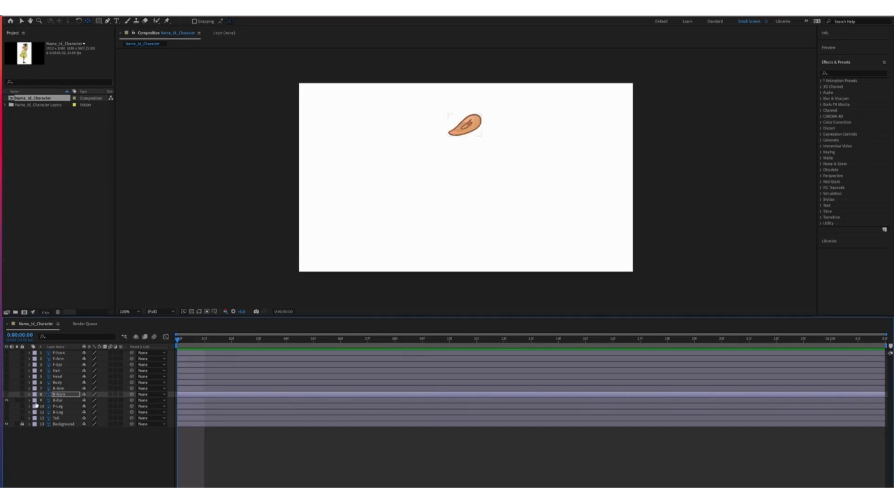
pyautogui.click(58, 400)
pyautogui.click(476, 117)
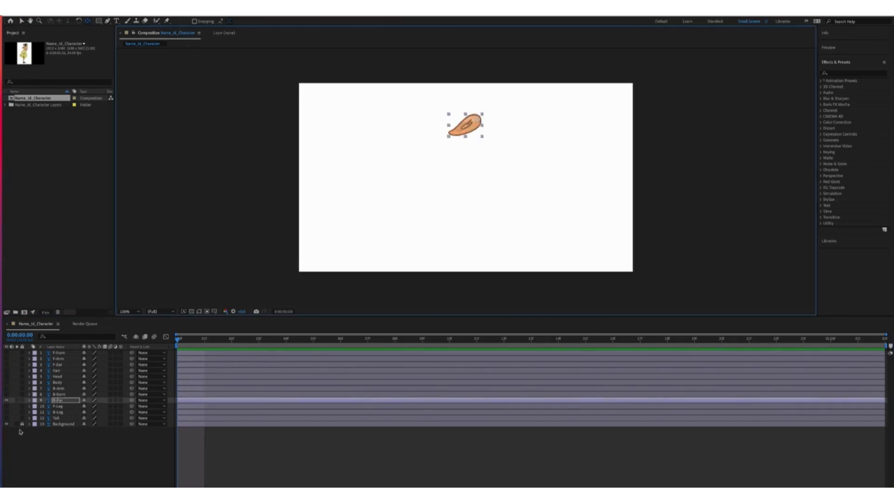
pyautogui.click(6, 400)
pyautogui.click(6, 406)
pyautogui.click(58, 406)
pyautogui.click(459, 216)
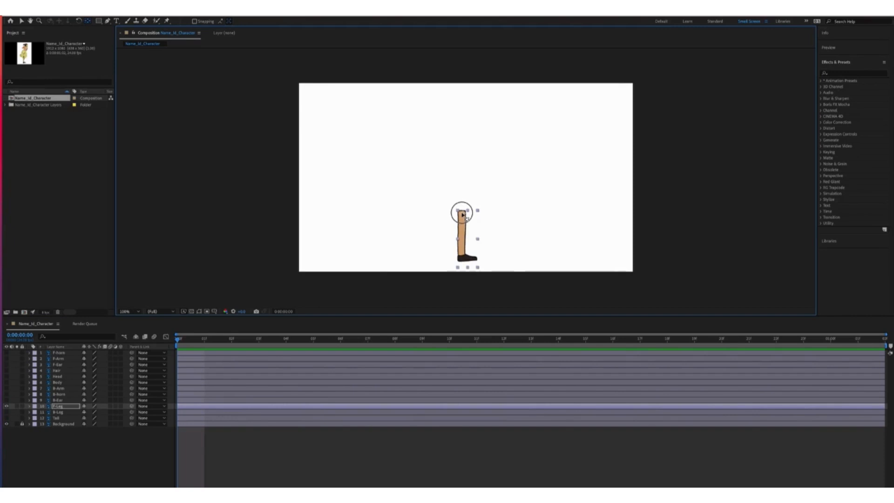
pyautogui.click(6, 406)
pyautogui.click(6, 411)
pyautogui.click(58, 412)
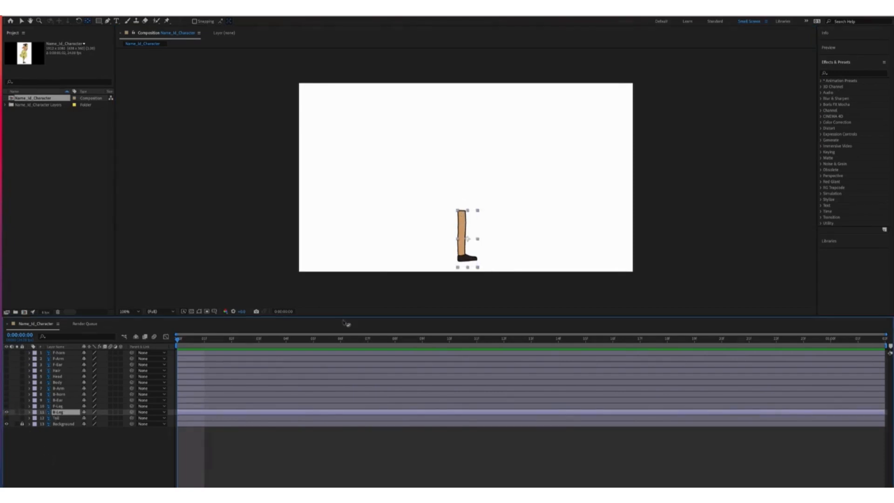
pyautogui.click(464, 212)
# Check the Tail layer alone, then turn every layer's visibility back on
pyautogui.click(6, 412)
pyautogui.click(6, 417)
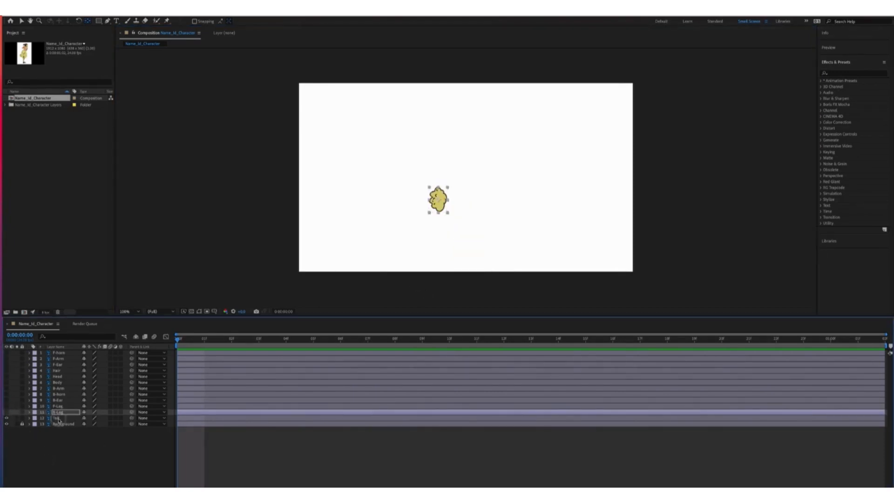
pyautogui.click(58, 418)
pyautogui.click(6, 417)
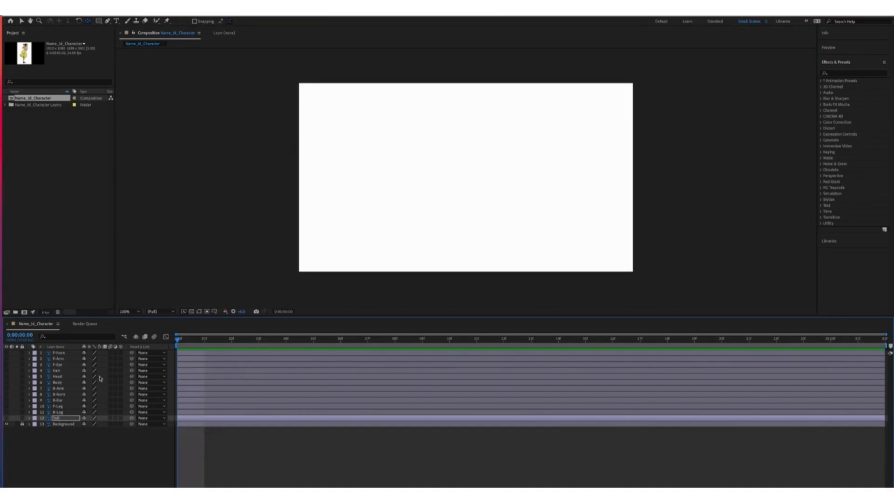
pyautogui.click(6, 418)
pyautogui.moveTo(6, 421); pyautogui.dragTo(7, 394)
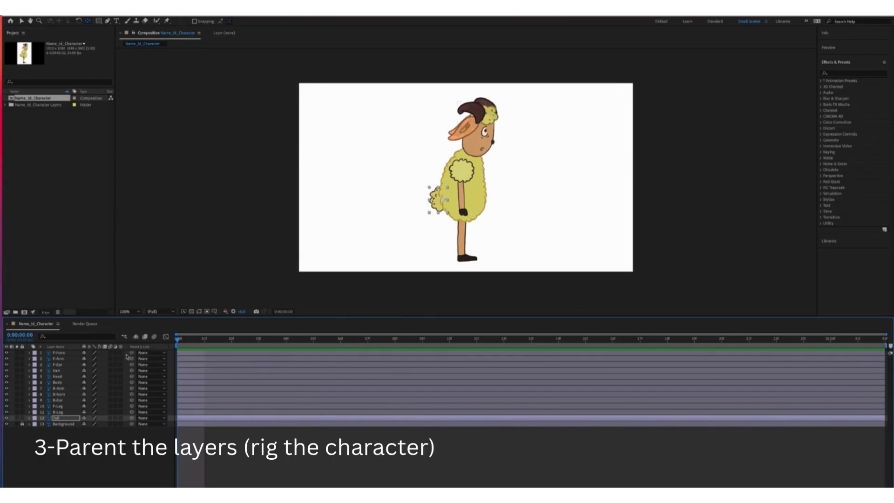
# Parent the front horn, front ear, back ear and back horn to the Head layer
pyautogui.click(126, 375)
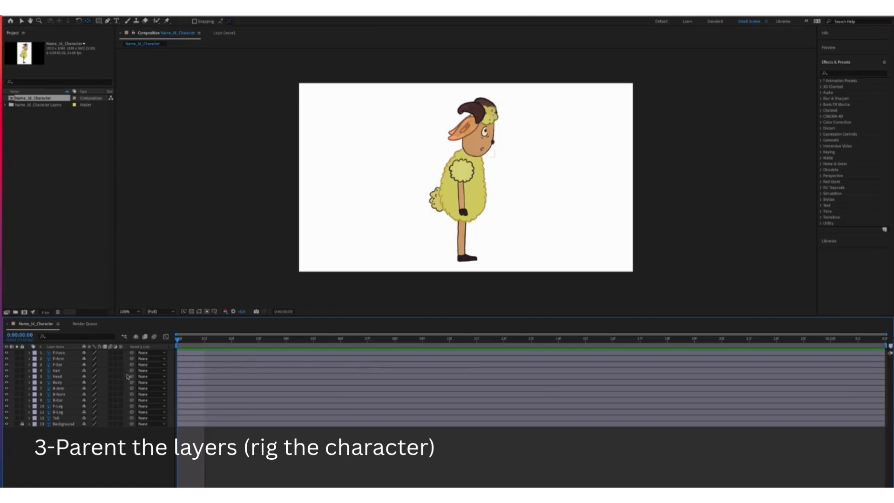
pyautogui.moveTo(132, 354); pyautogui.dragTo(70, 376)
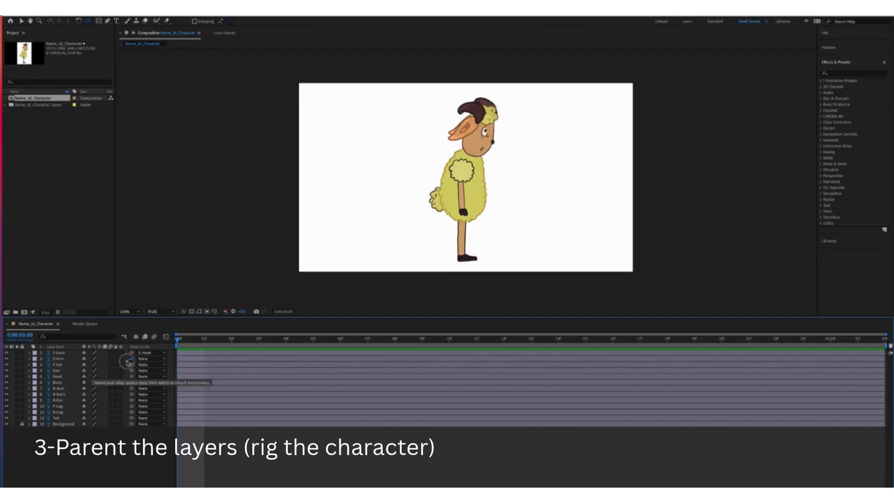
pyautogui.moveTo(134, 365); pyautogui.dragTo(69, 376)
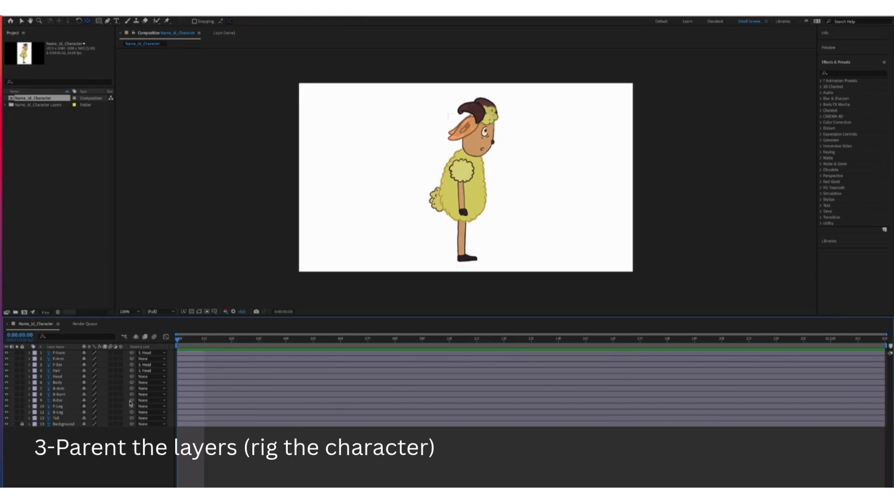
pyautogui.moveTo(132, 400); pyautogui.dragTo(72, 377)
pyautogui.moveTo(131, 407); pyautogui.dragTo(72, 377)
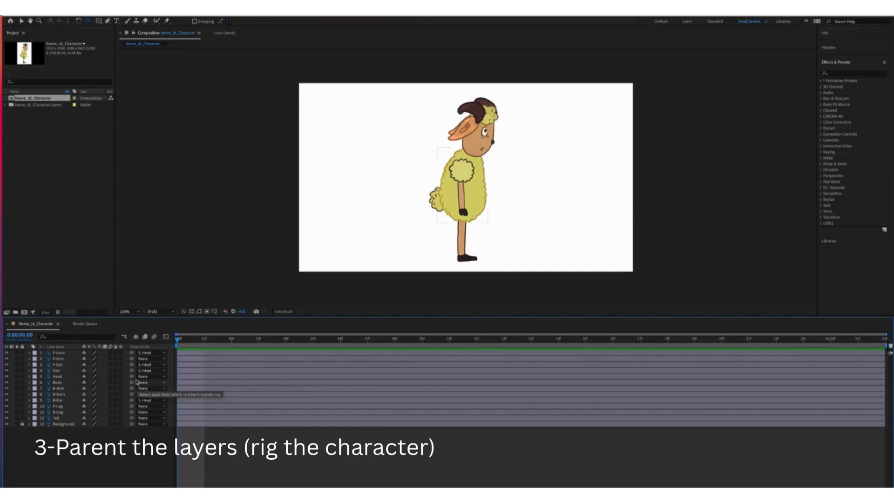
# Parent the front arm, Head, back arm, front leg, back leg and tail to Body
pyautogui.moveTo(131, 359); pyautogui.dragTo(57, 382)
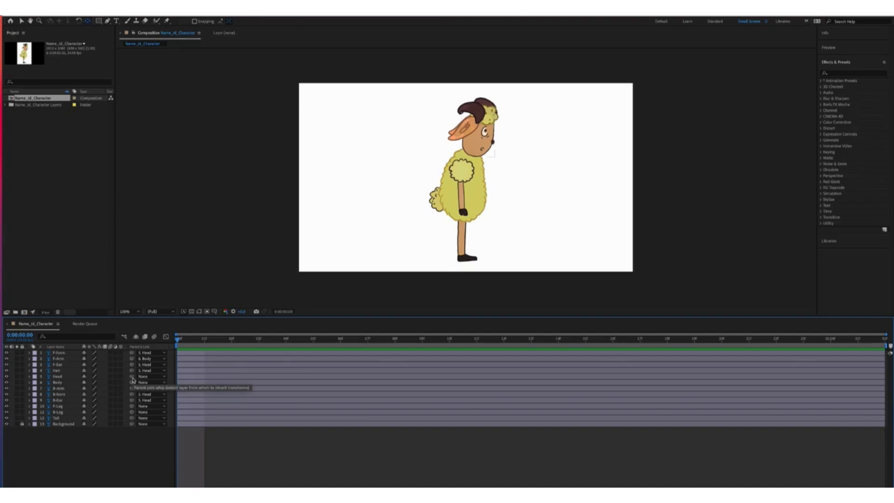
pyautogui.moveTo(132, 377); pyautogui.dragTo(66, 383)
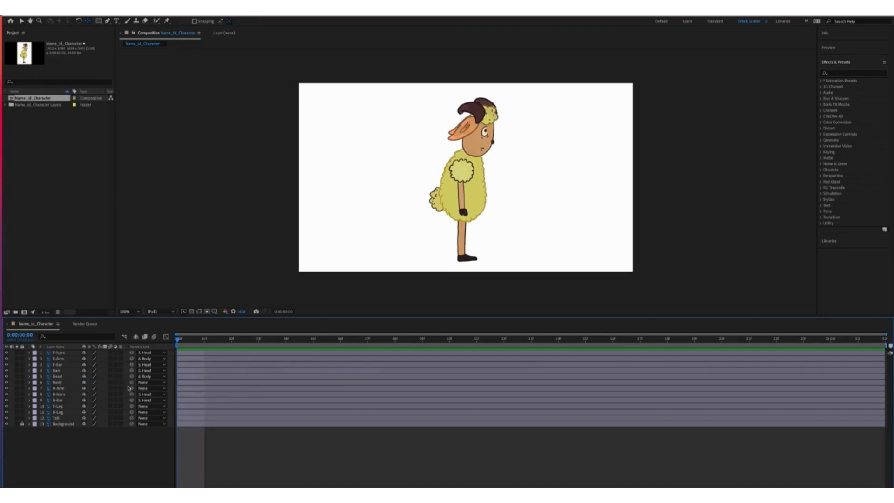
pyautogui.moveTo(132, 388); pyautogui.dragTo(66, 382)
pyautogui.moveTo(132, 407); pyautogui.dragTo(77, 384)
pyautogui.moveTo(133, 412); pyautogui.dragTo(65, 385)
pyautogui.moveTo(132, 419); pyautogui.dragTo(58, 383)
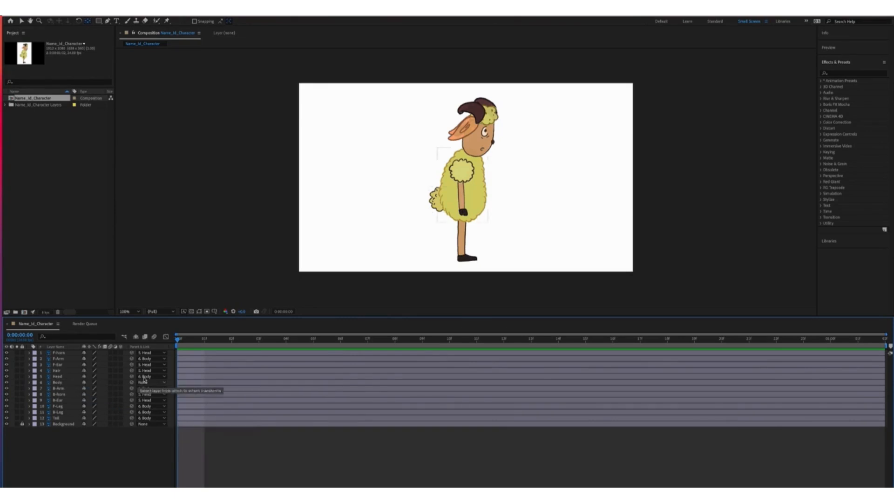
# Hide the upper character layers so only the Tail remains visible
pyautogui.click(58, 371)
pyautogui.click(69, 377)
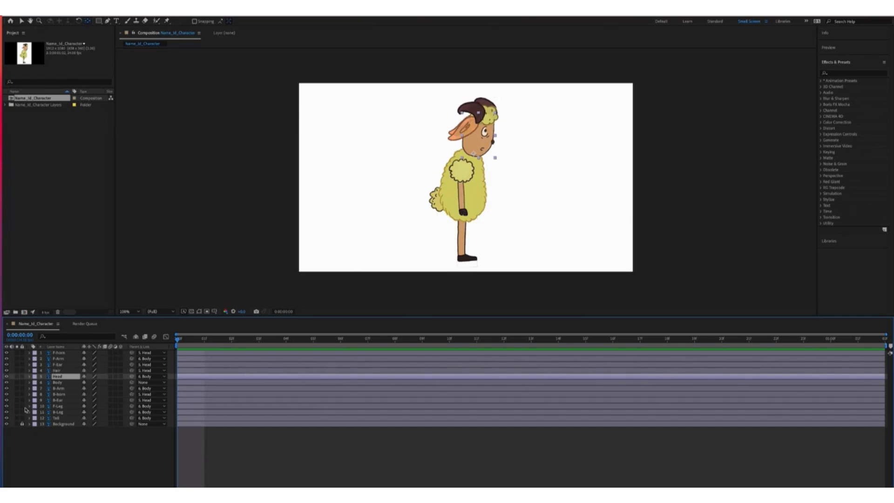
pyautogui.moveTo(21, 352); pyautogui.dragTo(20, 384)
pyautogui.moveTo(6, 353); pyautogui.dragTo(6, 412)
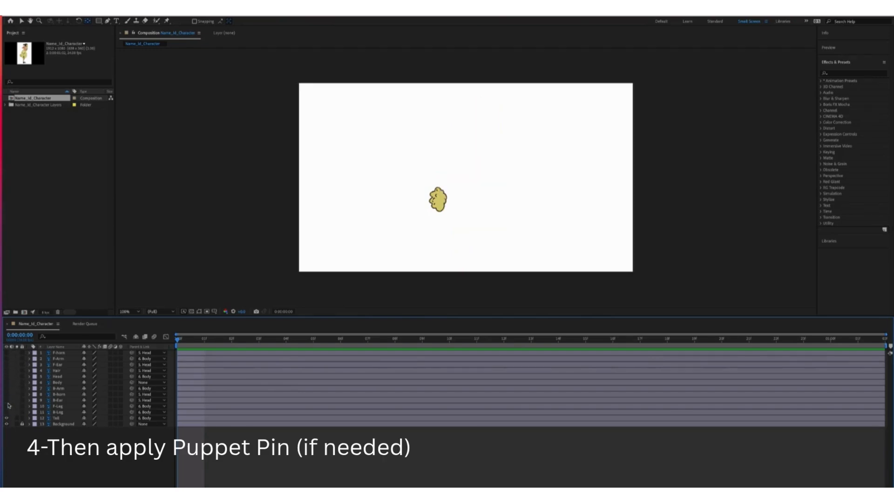
# Hide everything except the front leg and select the F-Leg layer
pyautogui.click(6, 406)
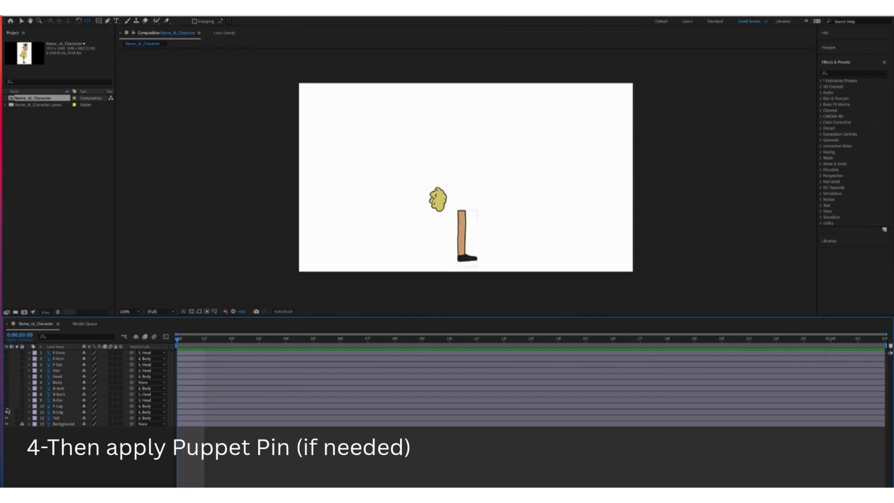
pyautogui.click(6, 418)
pyautogui.click(6, 406)
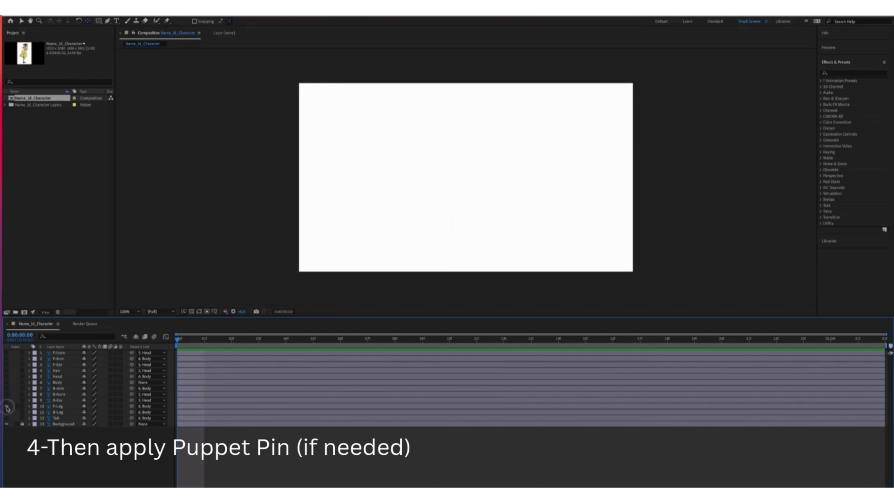
pyautogui.click(6, 406)
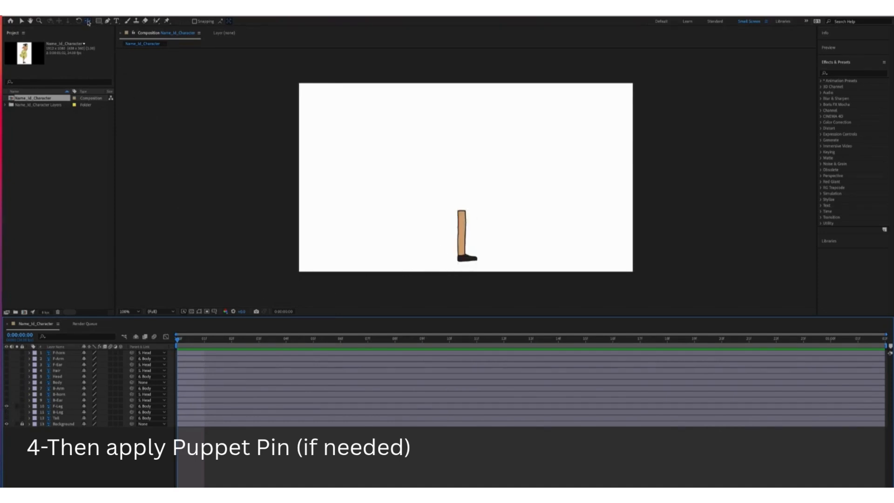
pyautogui.click(22, 21)
pyautogui.click(58, 405)
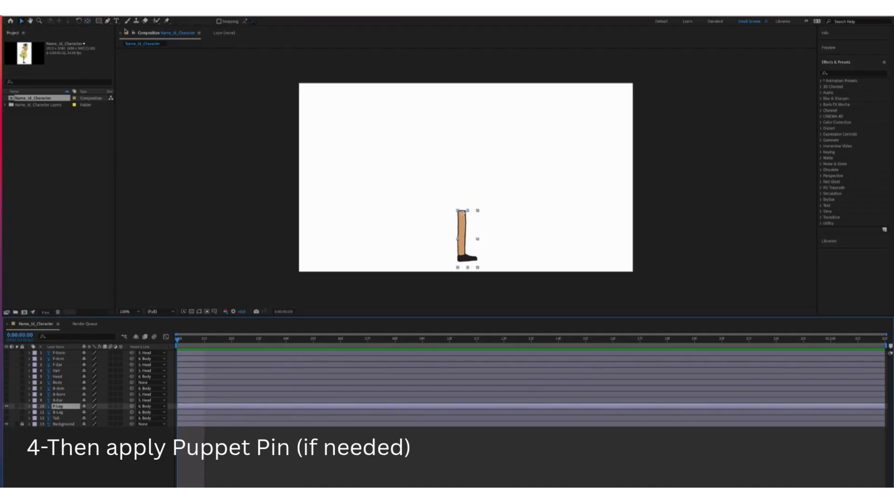
# Place puppet pins down the front leg: top, middle, heel, toe and foot
pyautogui.click(166, 21)
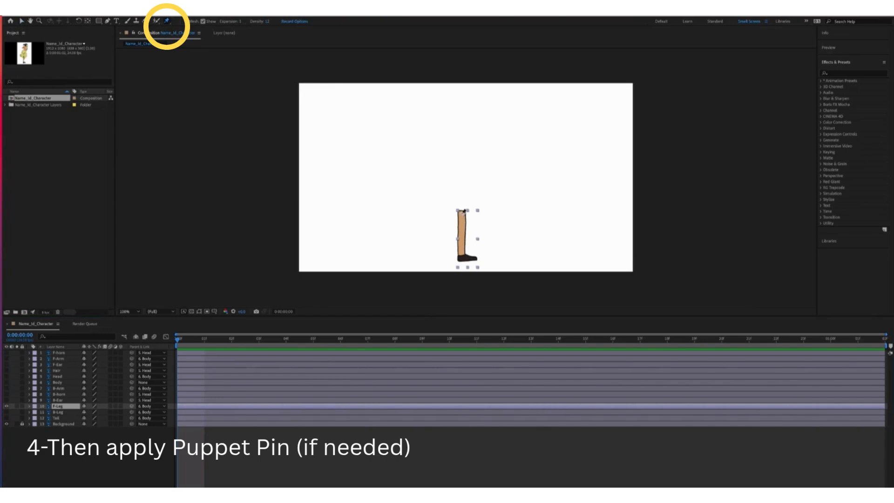
pyautogui.click(462, 212)
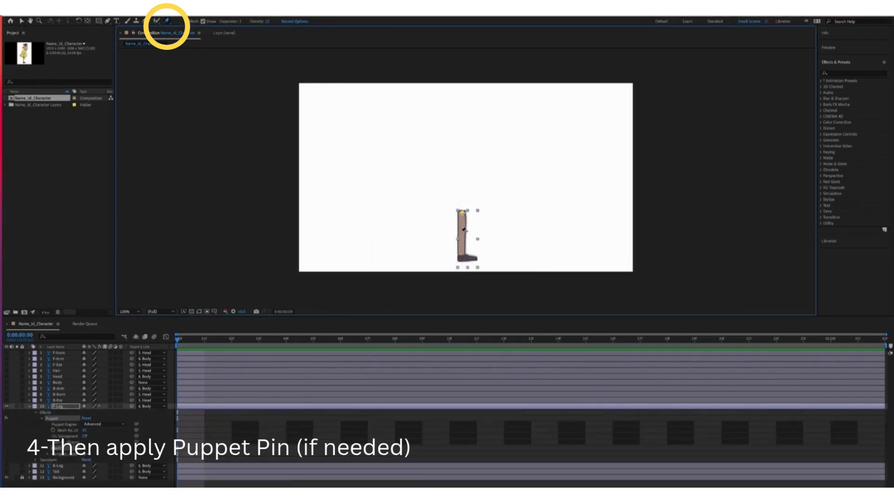
pyautogui.click(461, 233)
pyautogui.click(460, 257)
pyautogui.click(475, 259)
pyautogui.click(468, 257)
# Show the B-Leg layer alone and pin it at top, middle, ankle and foot
pyautogui.click(28, 407)
pyautogui.click(7, 412)
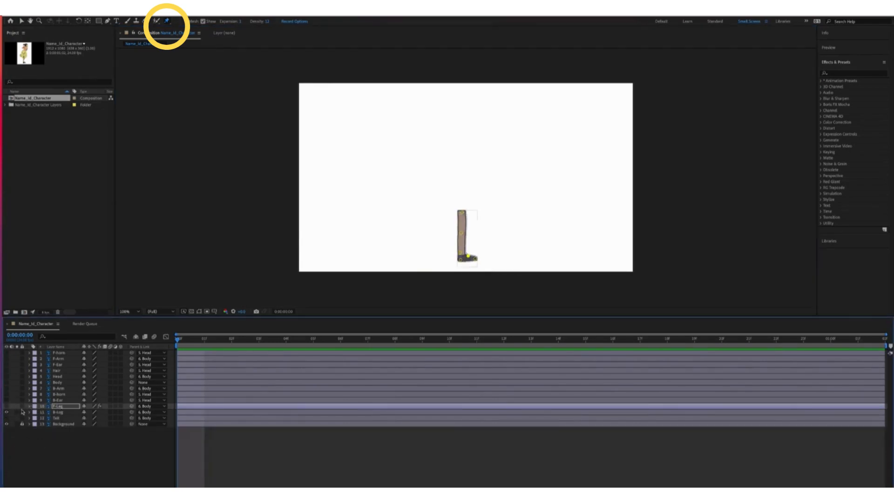
pyautogui.click(28, 413)
pyautogui.click(60, 412)
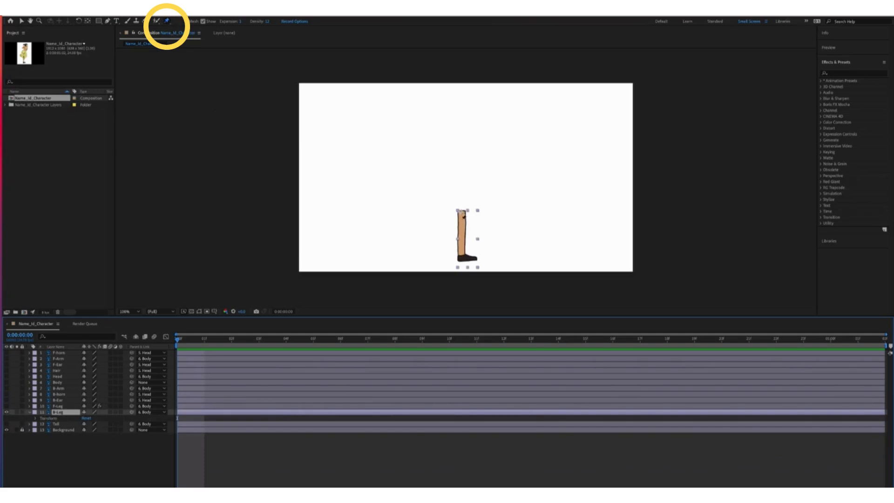
pyautogui.click(463, 214)
pyautogui.click(460, 236)
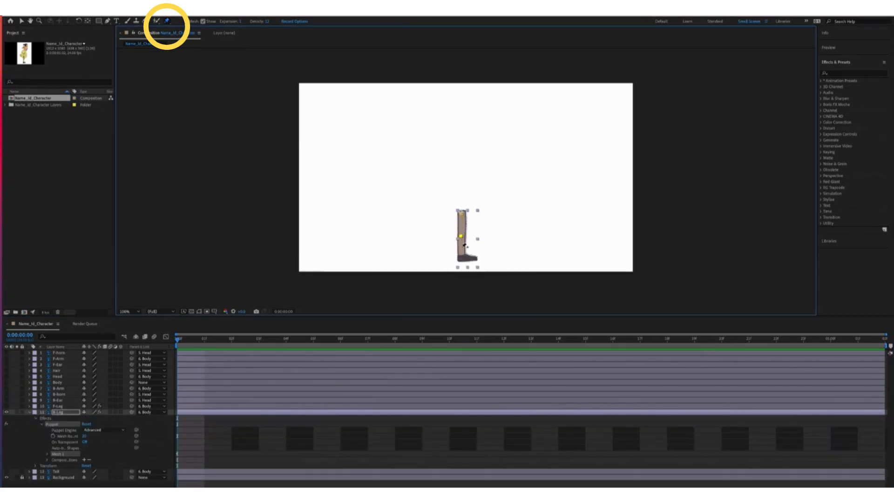
pyautogui.click(460, 254)
pyautogui.click(467, 255)
# Make all character layers, including the tail, visible again and select Body
pyautogui.moveTo(6, 407); pyautogui.dragTo(7, 353)
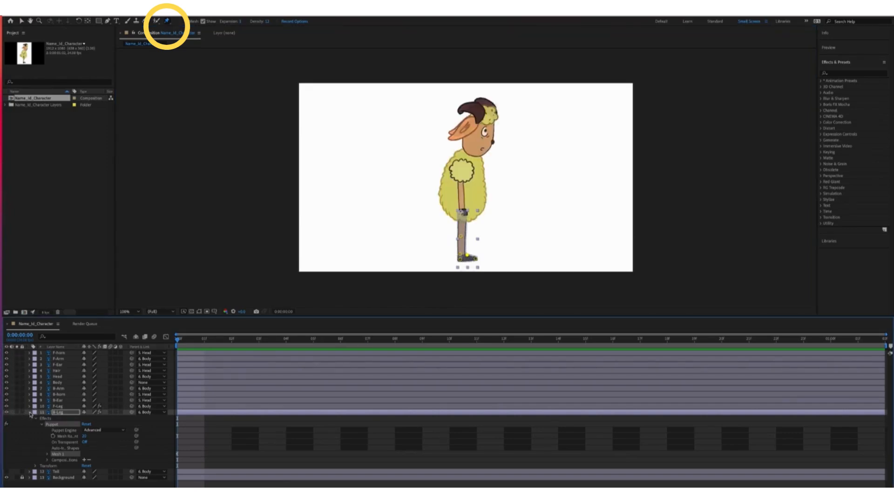
pyautogui.click(29, 412)
pyautogui.click(6, 418)
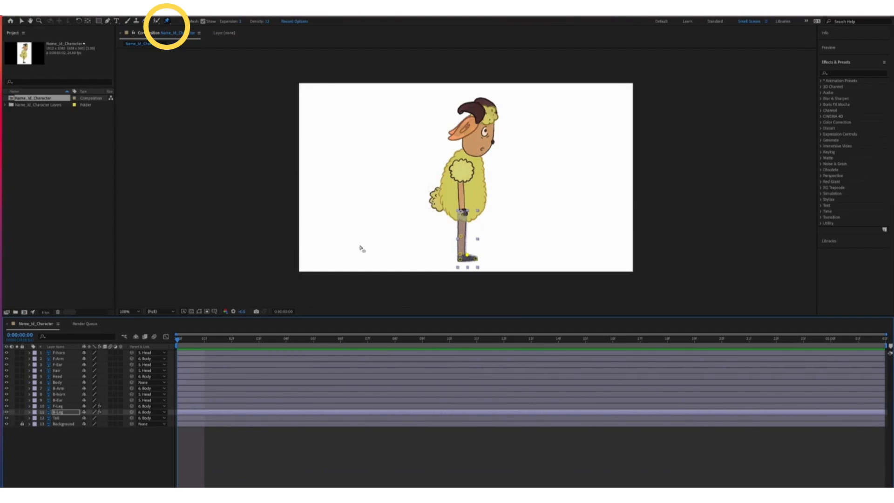
pyautogui.click(64, 384)
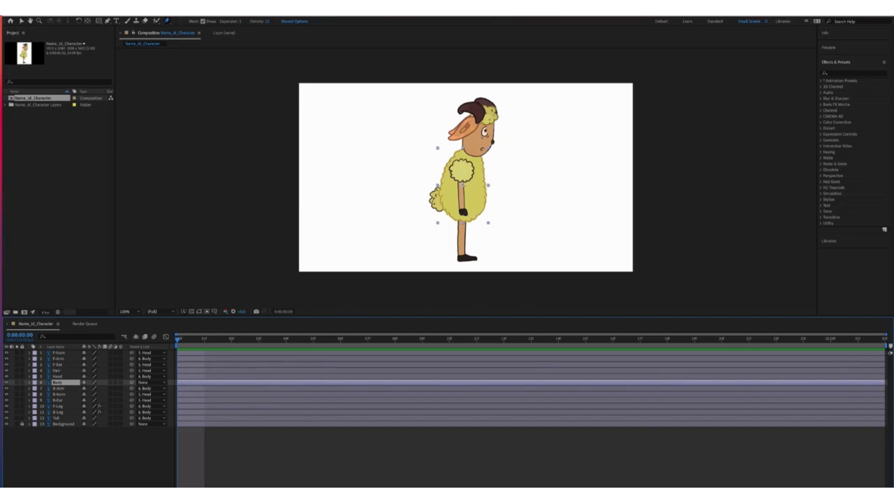
# Import Reference-1.png from the project's Sketches folder into the Project panel
pyautogui.click(135, 484)
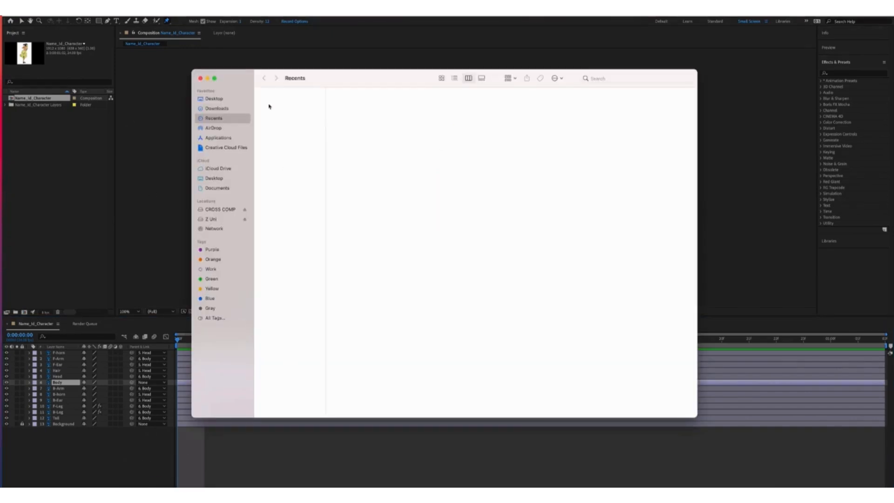
pyautogui.click(211, 219)
pyautogui.click(321, 109)
pyautogui.click(366, 102)
pyautogui.click(426, 116)
pyautogui.click(505, 108)
pyautogui.click(577, 108)
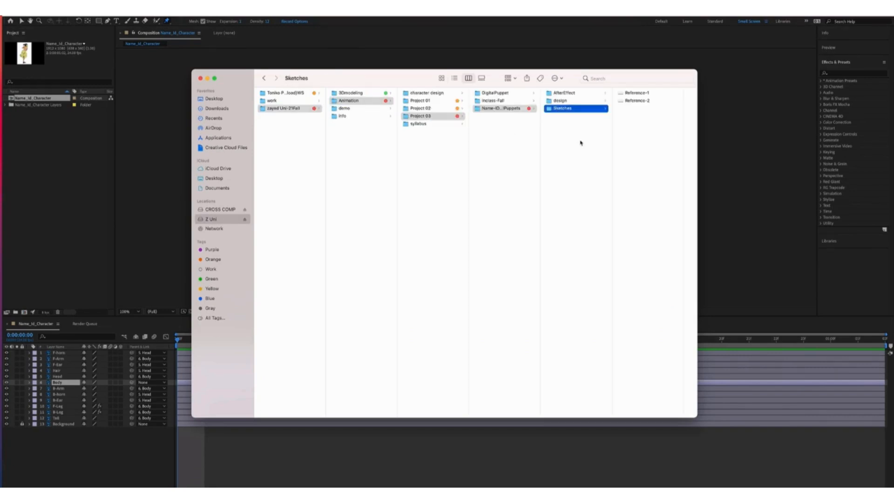
pyautogui.click(636, 95)
pyautogui.moveTo(607, 99); pyautogui.dragTo(437, 130)
# Place Reference-1 above Background, shrink it, and move it to the top-left corner
pyautogui.moveTo(63, 354); pyautogui.dragTo(63, 426)
pyautogui.click(11, 21)
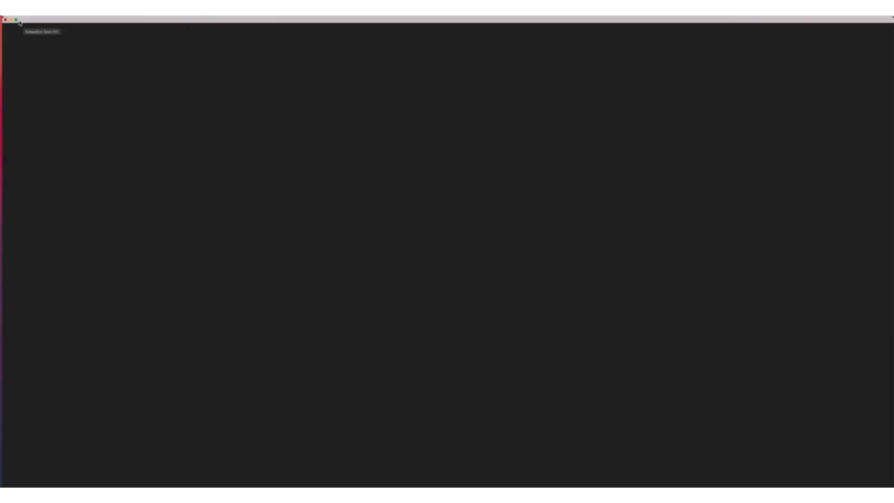
pyautogui.click(6, 20)
pyautogui.moveTo(555, 169); pyautogui.dragTo(510, 151)
pyautogui.moveTo(395, 140); pyautogui.dragTo(337, 133)
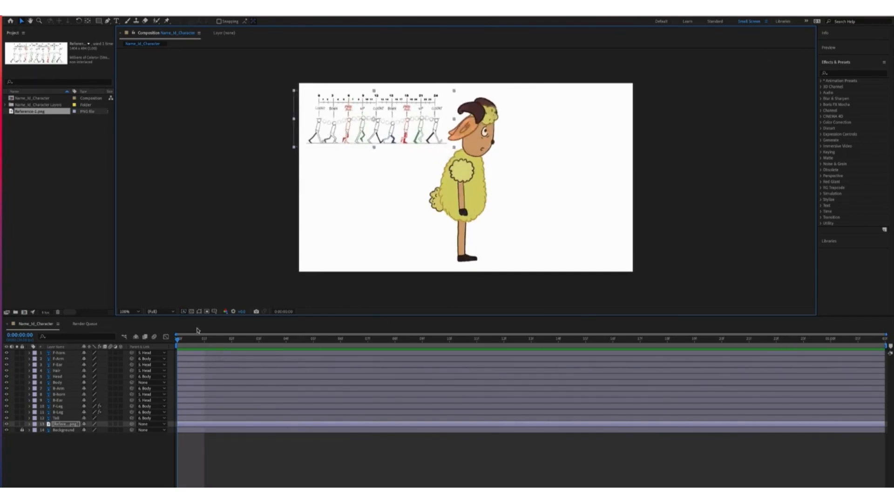
# Review Composition Settings without changes and select the Body layer
pyautogui.click(101, 11)
pyautogui.click(109, 26)
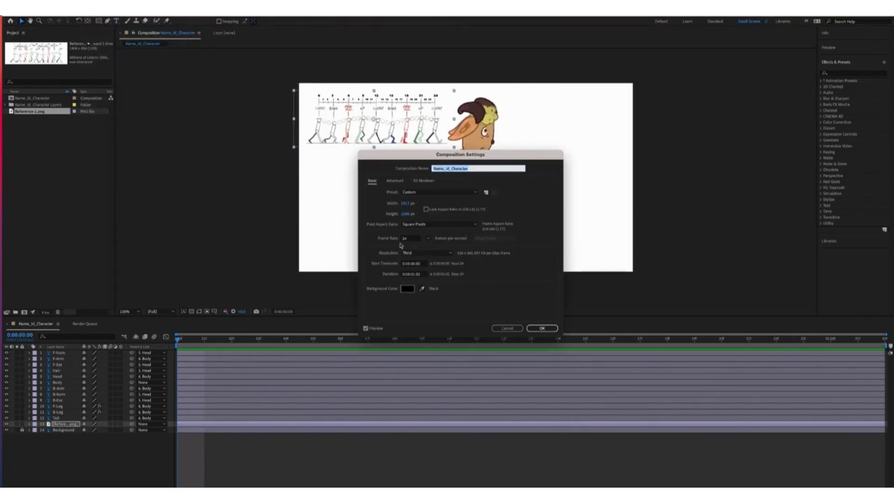
pyautogui.click(540, 328)
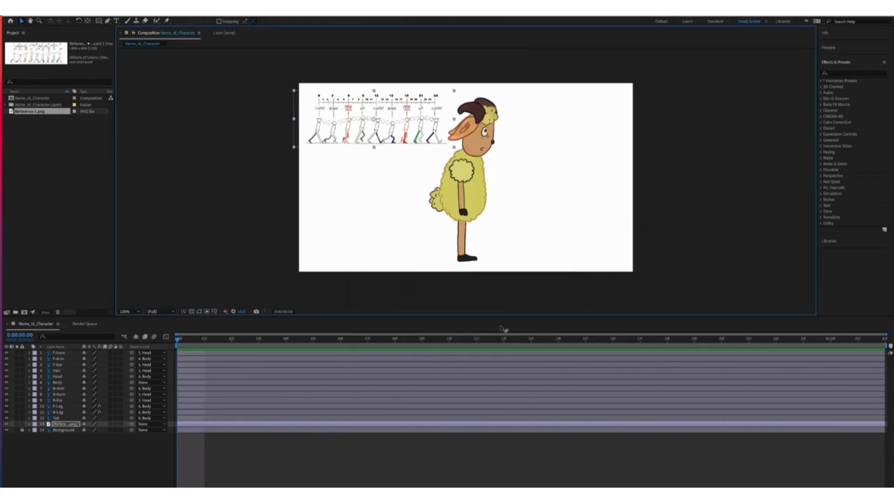
pyautogui.click(57, 382)
# Show all character layers and create a new green solid layer
pyautogui.keyDown('alt'); pyautogui.click(7, 382); pyautogui.keyUp('alt')
pyautogui.moveTo(6, 424); pyautogui.dragTo(7, 353)
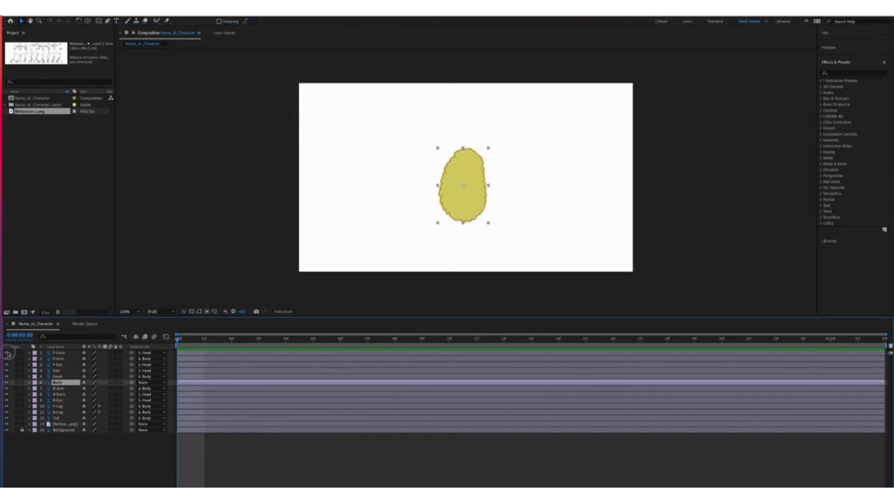
pyautogui.click(71, 443)
pyautogui.rightClick(64, 440)
pyautogui.moveTo(70, 443)
pyautogui.moveTo(140, 412)
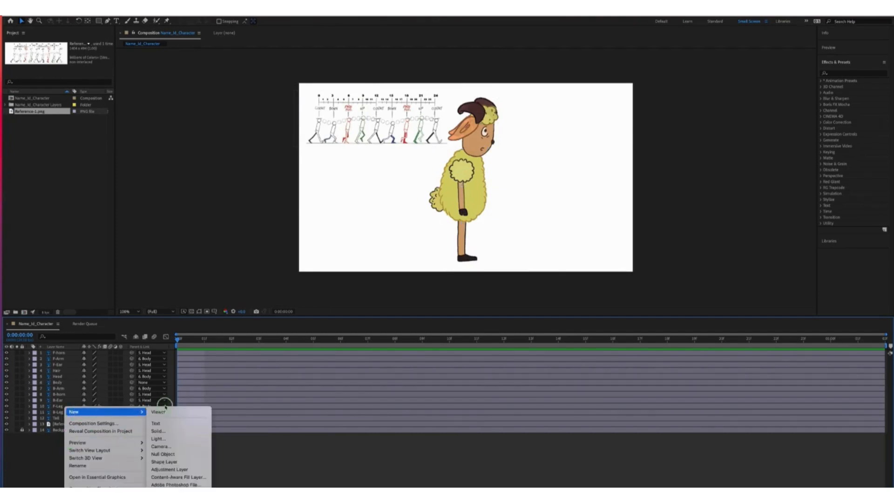
pyautogui.click(163, 420)
pyautogui.click(299, 301)
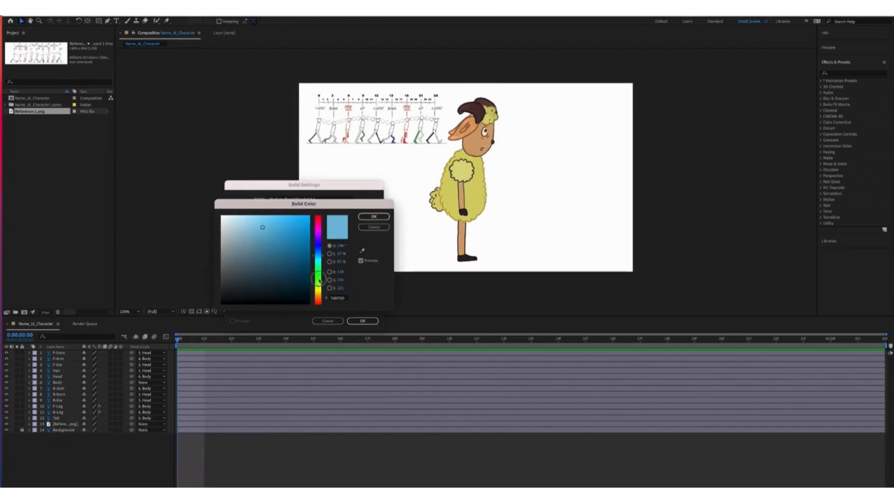
pyautogui.click(289, 279)
pyautogui.click(368, 217)
pyautogui.click(362, 321)
# Turn the green solid into a bottom ground strip above Background; lock reference, ground, background
pyautogui.moveTo(58, 353); pyautogui.dragTo(59, 433)
pyautogui.moveTo(468, 92); pyautogui.dragTo(527, 278)
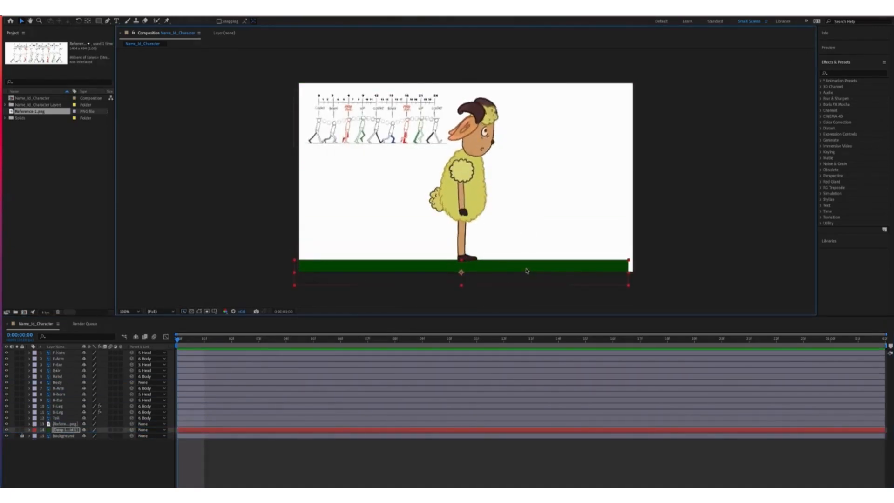
pyautogui.press('Right')
pyautogui.press('Right')
pyautogui.press('Right')
pyautogui.press('Right')
pyautogui.press('Right')
pyautogui.press('Right')
pyautogui.press('Right')
pyautogui.press('Right')
pyautogui.press('Right')
pyautogui.press('Right')
pyautogui.press('Right')
pyautogui.press('Right')
pyautogui.press('Right')
pyautogui.press('Right')
pyautogui.press('Right')
pyautogui.press('Right')
pyautogui.press('Right')
pyautogui.press('Right')
pyautogui.moveTo(21, 433); pyautogui.dragTo(22, 424)
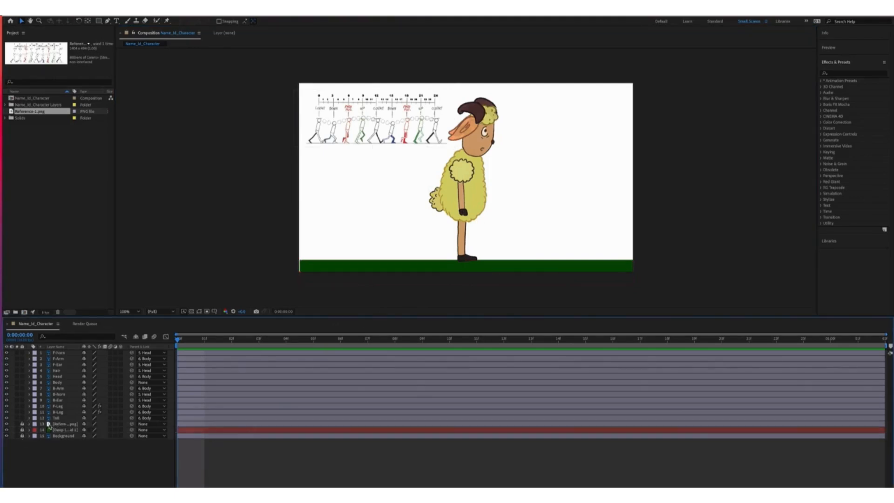
# Nudge the Body layer vertically and set its first Position keyframe at frame 0
pyautogui.click(57, 382)
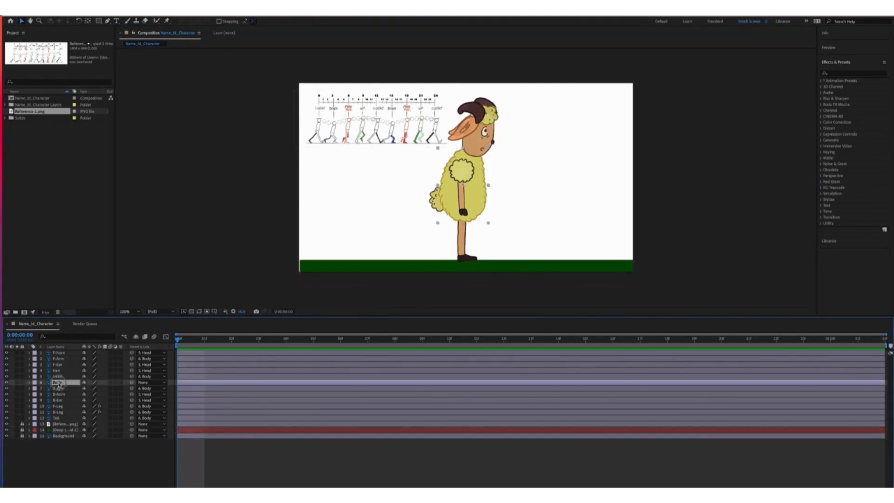
pyautogui.click(29, 382)
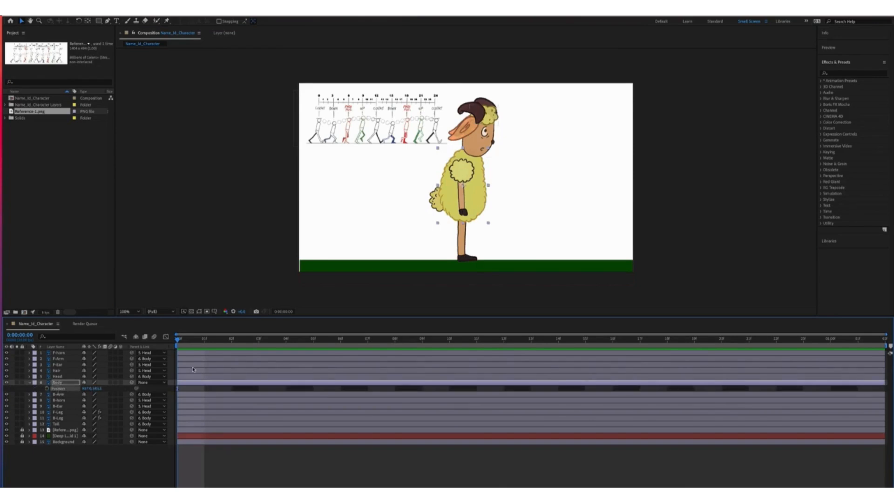
pyautogui.click(35, 389)
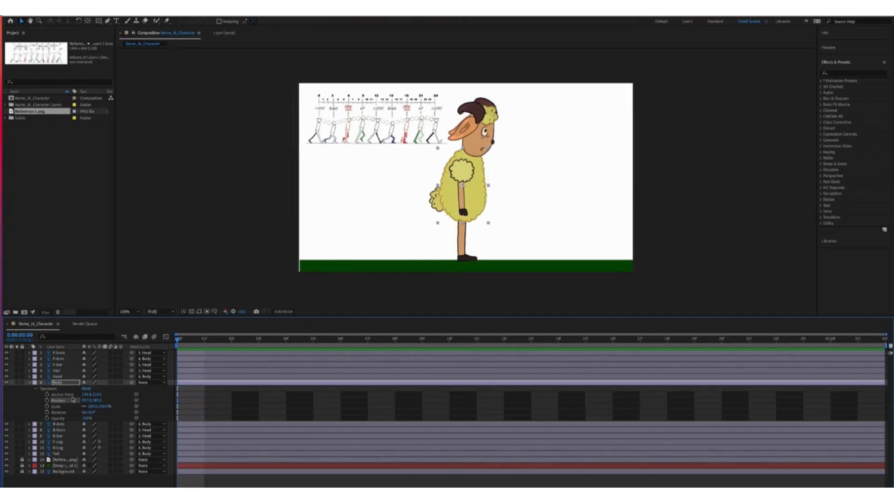
pyautogui.moveTo(93, 401)
pyautogui.mouseDown()
pyautogui.moveTo(100, 394)
pyautogui.moveTo(102, 403)
pyautogui.mouseUp()
pyautogui.click(47, 400)
# Lower the body at frame 3 to add a Position keyframe, then preview the bob
pyautogui.moveTo(289, 340); pyautogui.dragTo(830, 340)
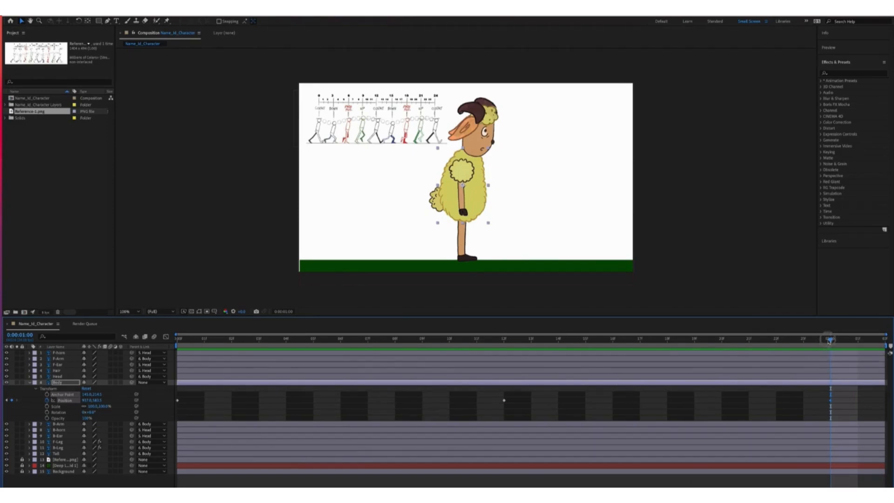
pyautogui.moveTo(831, 339); pyautogui.dragTo(237, 369)
pyautogui.press('pagedown')
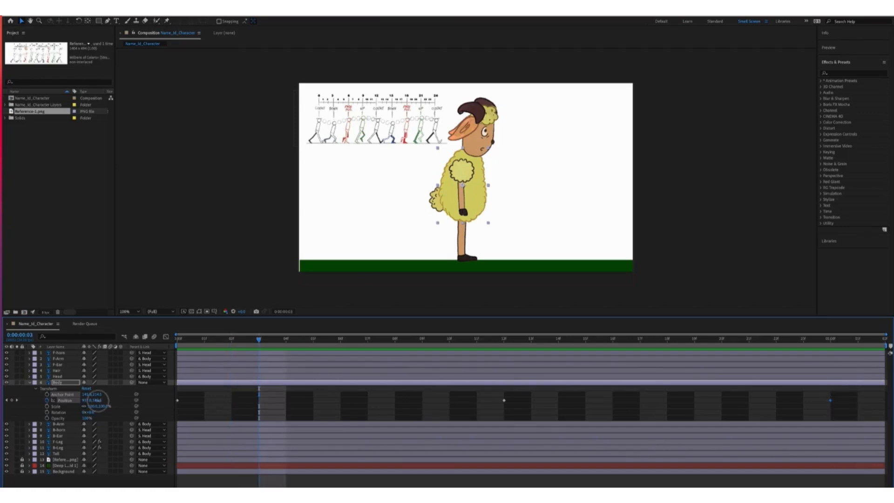
pyautogui.moveTo(97, 400); pyautogui.dragTo(102, 400)
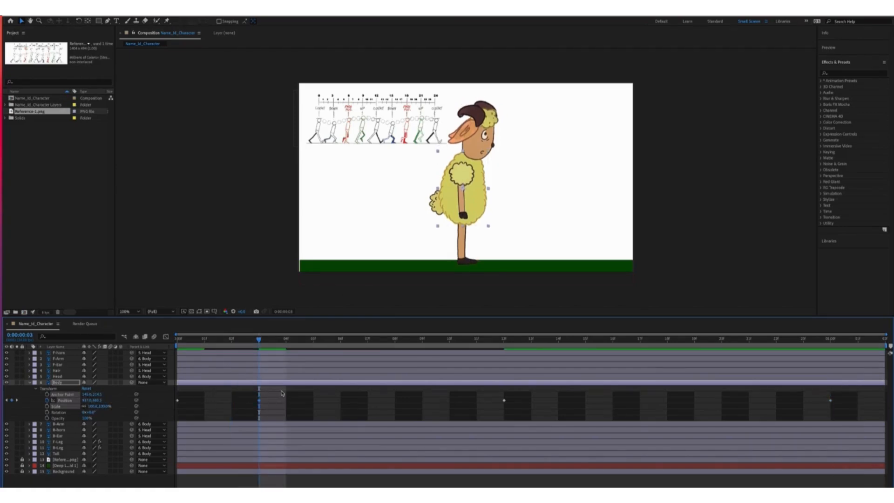
pyautogui.moveTo(266, 396); pyautogui.dragTo(250, 403)
pyautogui.press('space')
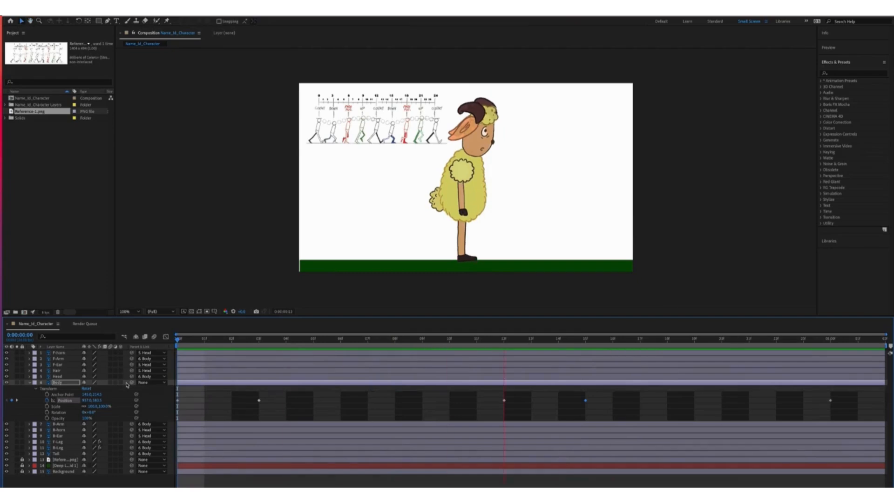
# Apply Easy Ease to all five Body Position keyframes and preview the result
pyautogui.moveTo(839, 394); pyautogui.dragTo(168, 410)
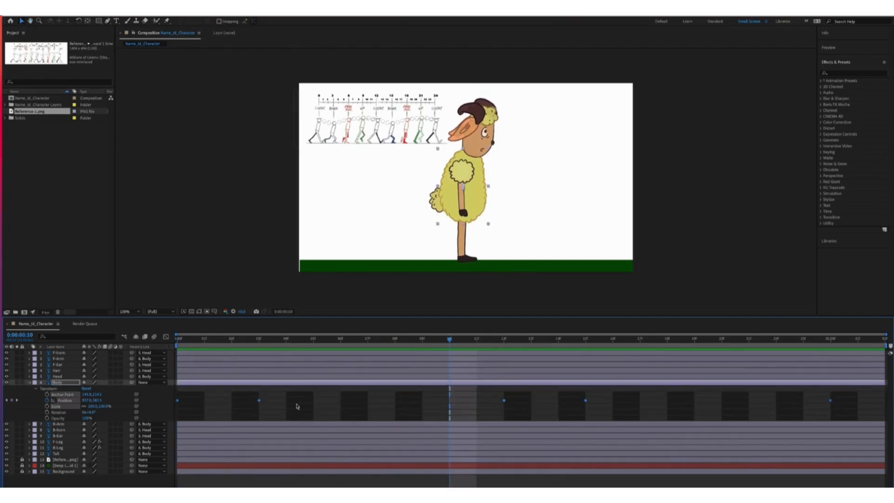
pyautogui.rightClick(260, 401)
pyautogui.moveTo(321, 450)
pyautogui.click(373, 451)
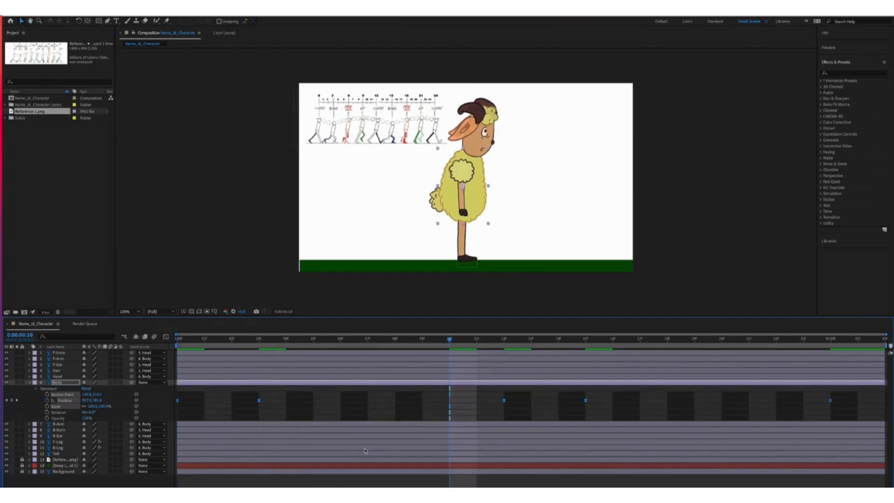
pyautogui.press('pageup')
pyautogui.press('space')
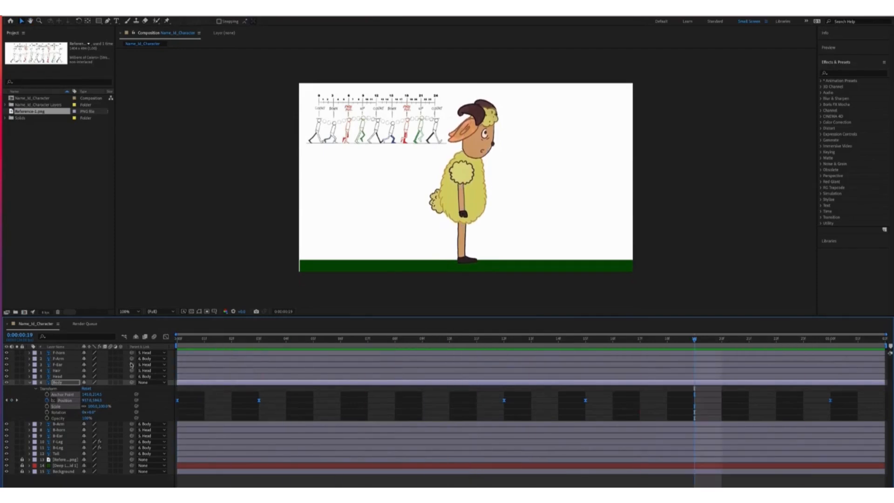
# Adjust the body's Position at frame 15 and review the pose across frames 9–16
pyautogui.moveTo(694, 340); pyautogui.dragTo(584, 341)
pyautogui.moveTo(97, 401); pyautogui.dragTo(100, 399)
pyautogui.moveTo(586, 340)
pyautogui.mouseDown()
pyautogui.moveTo(433, 355)
pyautogui.moveTo(604, 355)
pyautogui.moveTo(587, 355)
pyautogui.mouseUp()
pyautogui.moveTo(469, 394); pyautogui.dragTo(576, 409)
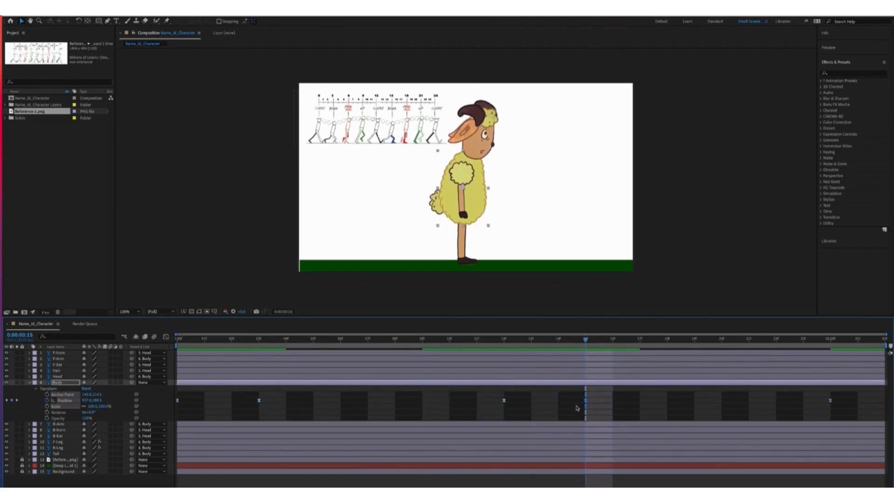
pyautogui.moveTo(261, 341); pyautogui.dragTo(176, 342)
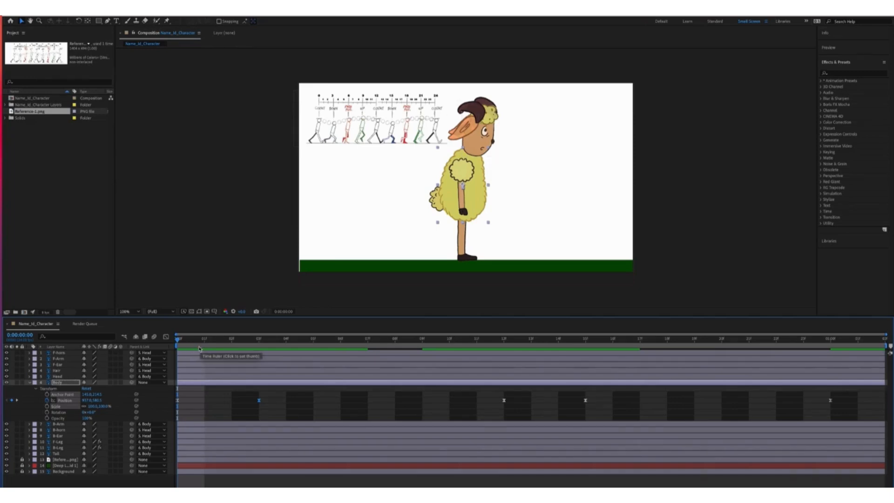
# Hide layers 1–9 and the Tail, keeping the Body layer visible
pyautogui.click(31, 382)
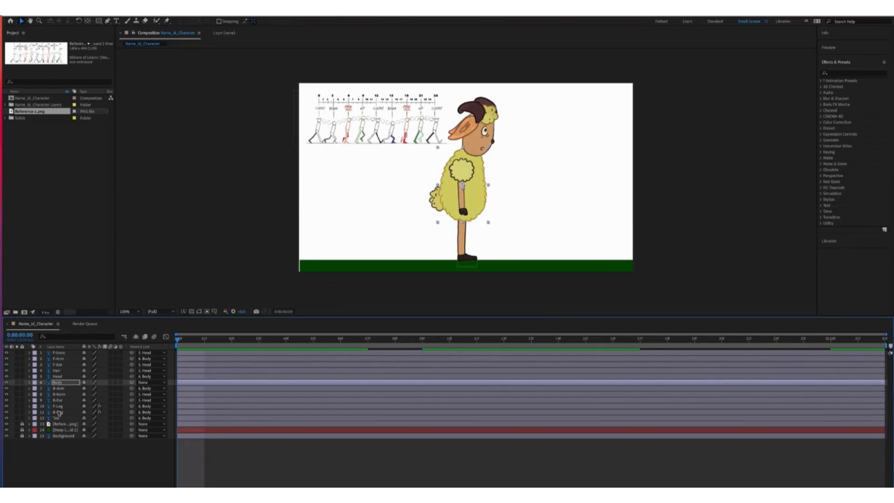
pyautogui.moveTo(7, 353); pyautogui.dragTo(6, 400)
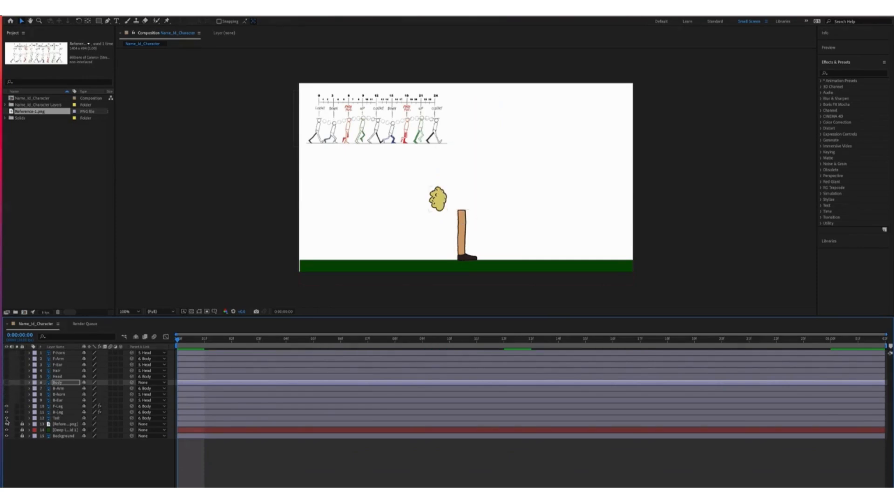
pyautogui.click(7, 418)
pyautogui.click(6, 382)
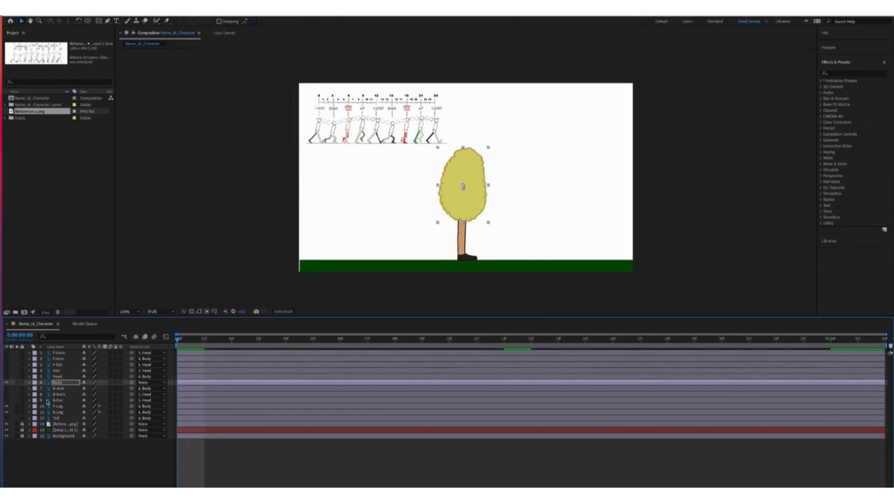
# Lower the Body layer's opacity to about 76%
pyautogui.click(29, 383)
pyautogui.moveTo(85, 418); pyautogui.dragTo(71, 417)
pyautogui.click(30, 383)
# Hide B-Leg and keyframe F-Leg's Position at frame 0 with the leg nudged down
pyautogui.click(37, 408)
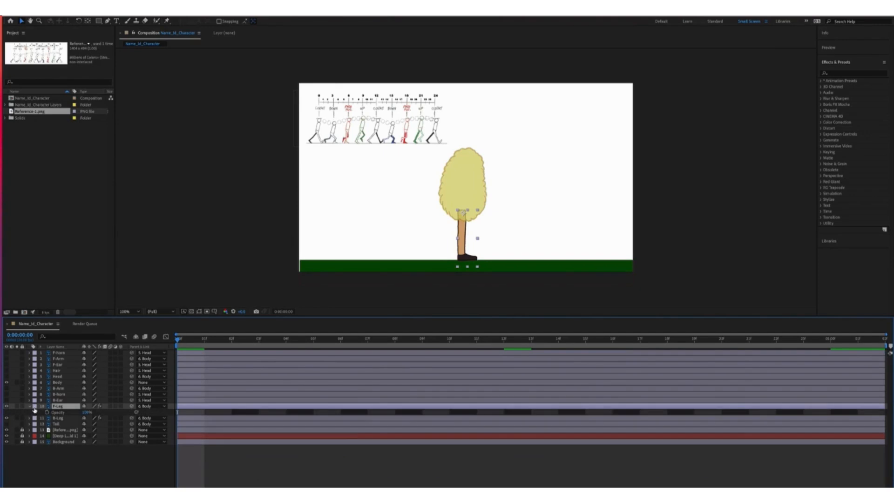
pyautogui.click(30, 406)
pyautogui.click(35, 418)
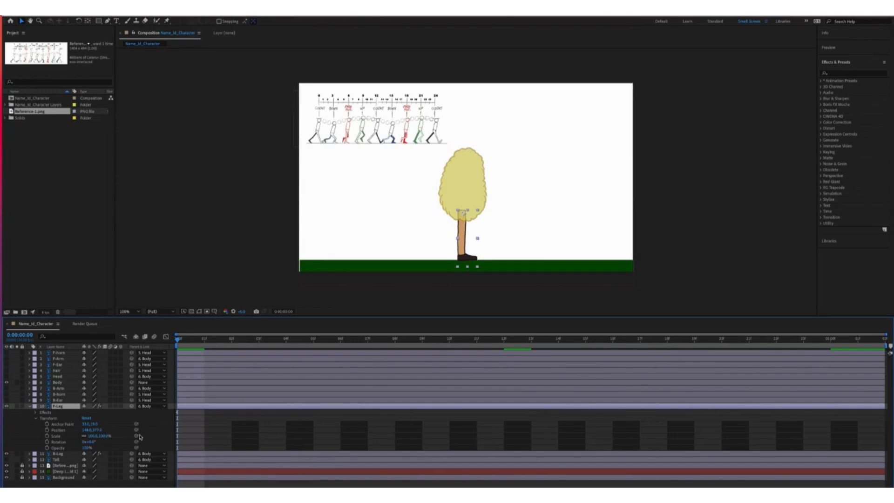
pyautogui.click(6, 454)
pyautogui.click(79, 431)
pyautogui.moveTo(97, 430)
pyautogui.mouseDown()
pyautogui.moveTo(85, 430)
pyautogui.moveTo(92, 430)
pyautogui.mouseUp()
pyautogui.click(47, 429)
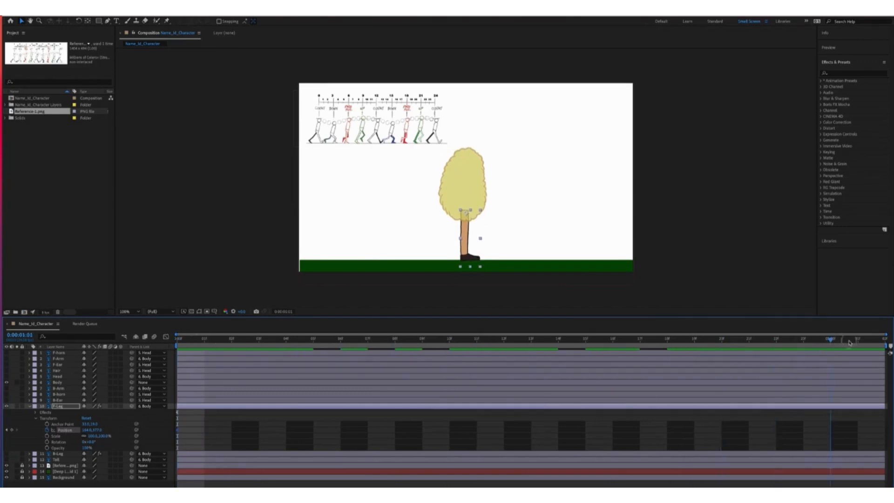
# Add F-Leg Position keys at 1:00 and frame 12, shifting the leg left at frame 12
pyautogui.click(830, 341)
pyautogui.click(504, 339)
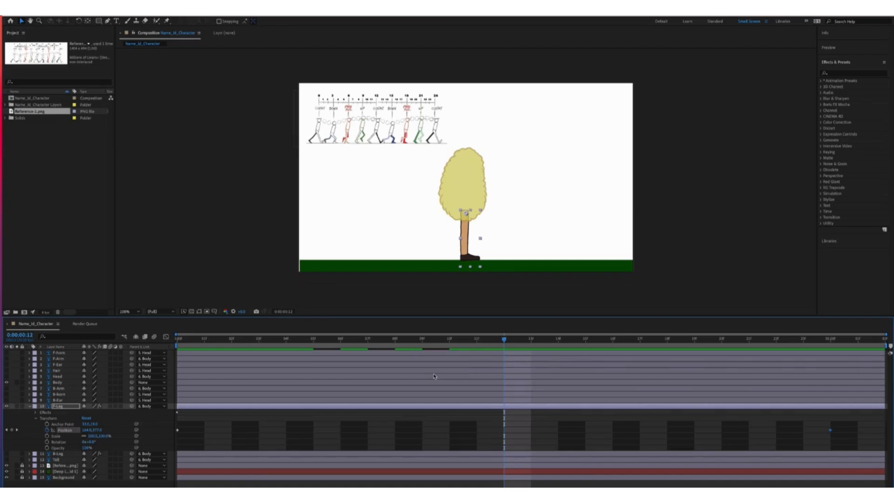
pyautogui.moveTo(85, 430); pyautogui.dragTo(80, 431)
pyautogui.moveTo(504, 340); pyautogui.dragTo(249, 359)
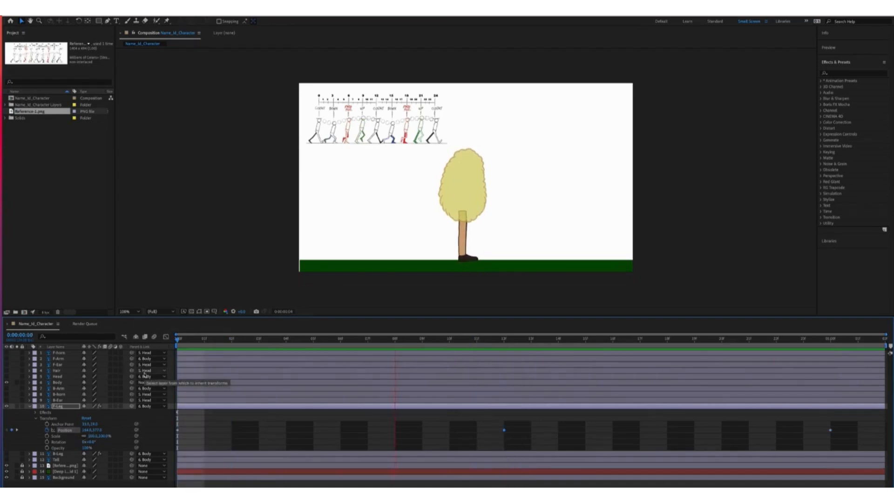
pyautogui.press('space')
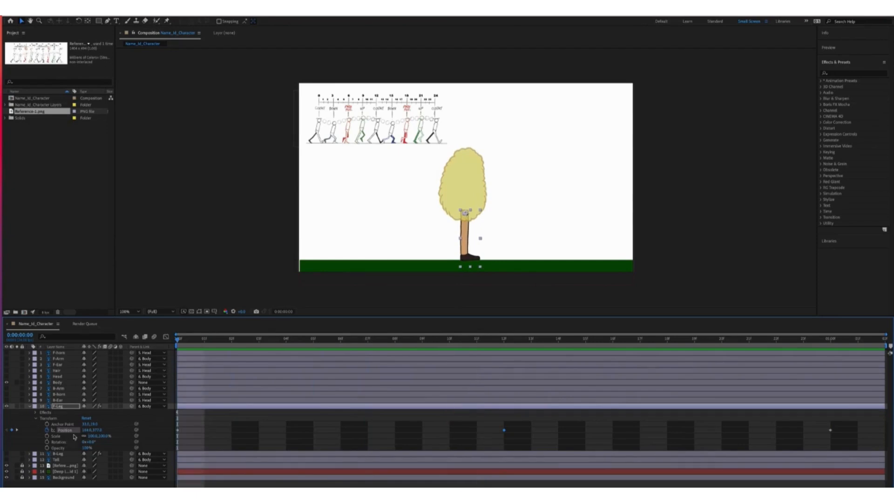
pyautogui.click(58, 442)
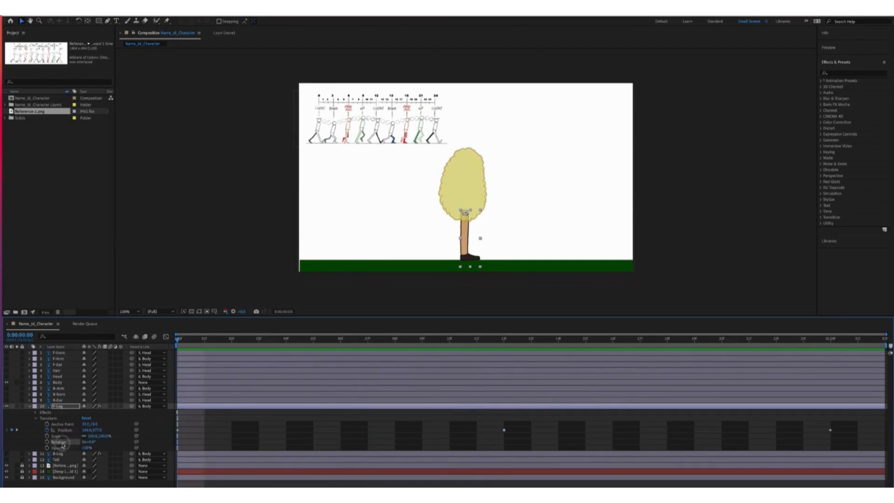
pyautogui.click(29, 454)
pyautogui.click(64, 419)
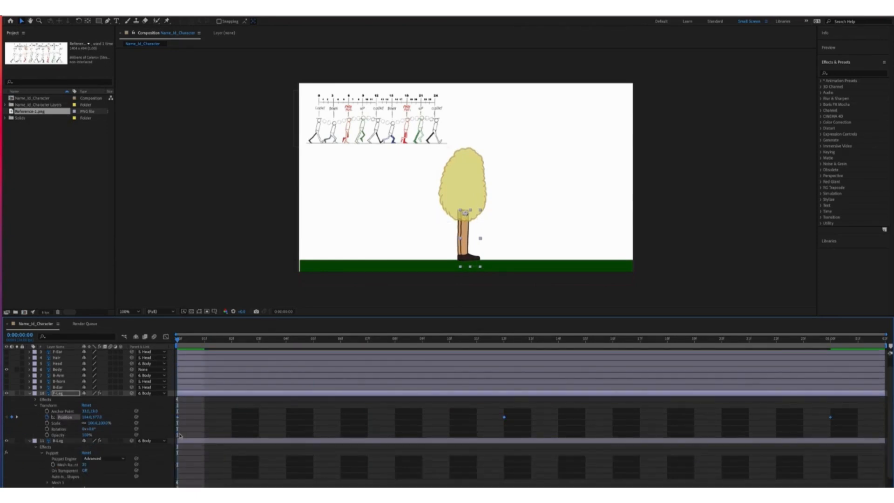
# Keyframe the back leg's Position at the start of the cycle
pyautogui.press('space')
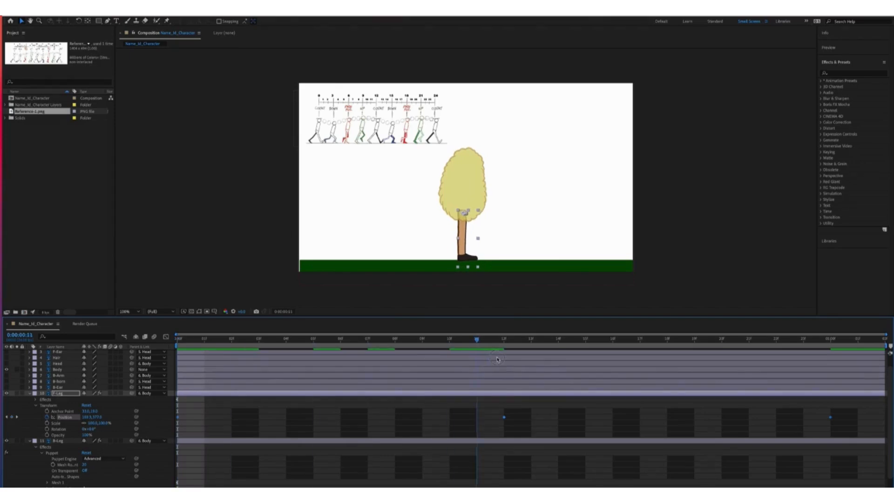
pyautogui.moveTo(504, 345); pyautogui.dragTo(177, 345)
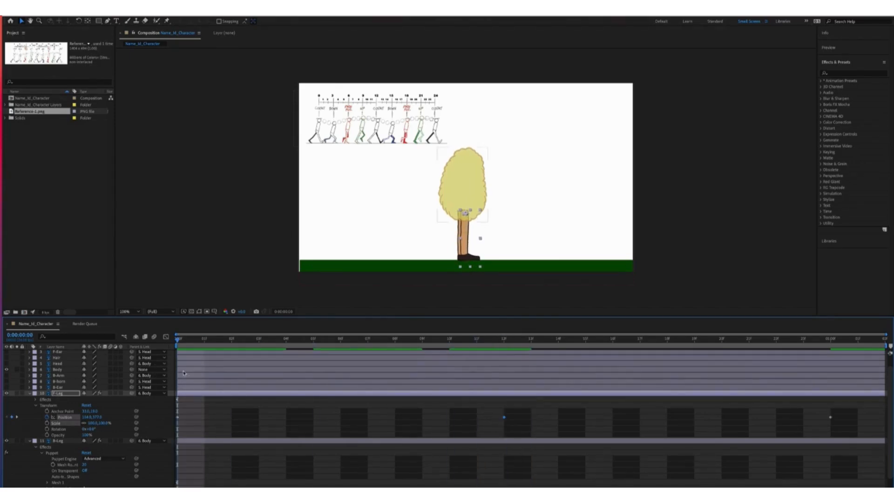
pyautogui.click(75, 441)
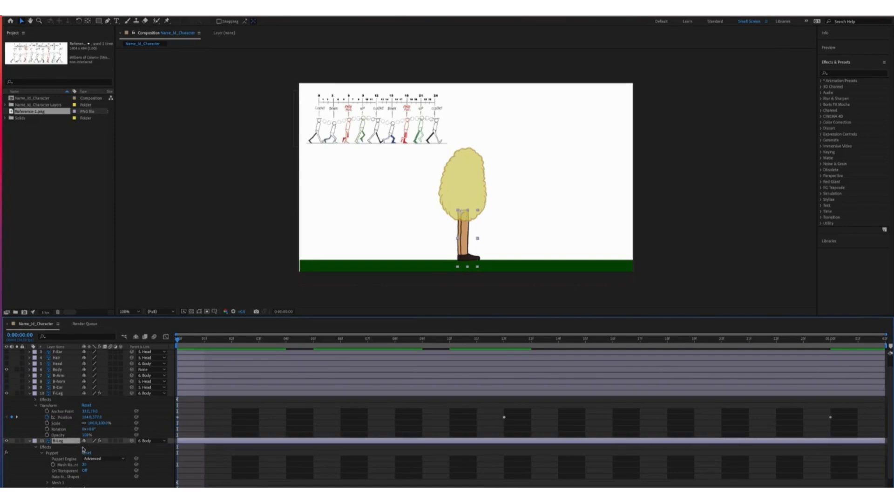
pyautogui.press('super+z')
pyautogui.click(42, 453)
pyautogui.click(48, 470)
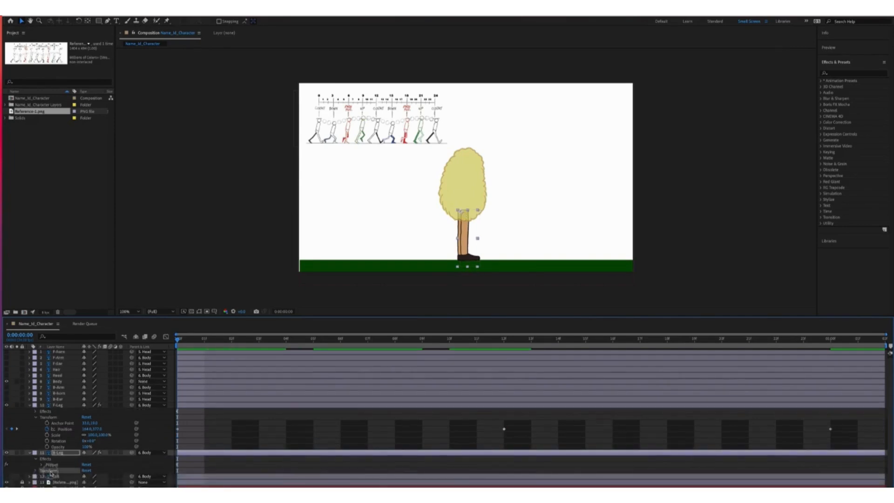
pyautogui.click(36, 470)
pyautogui.scroll(-1, 37, 472)
pyautogui.click(68, 476)
pyautogui.press('super+v')
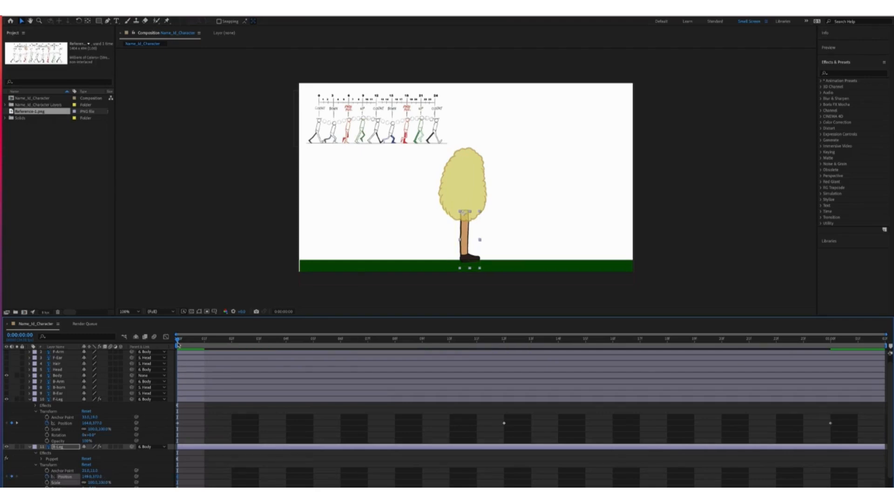
# Set the front leg's frame-12 Position to 164 and remove B-Leg's 1:00 keyframe
pyautogui.moveTo(180, 342); pyautogui.dragTo(505, 355)
pyautogui.click(830, 423)
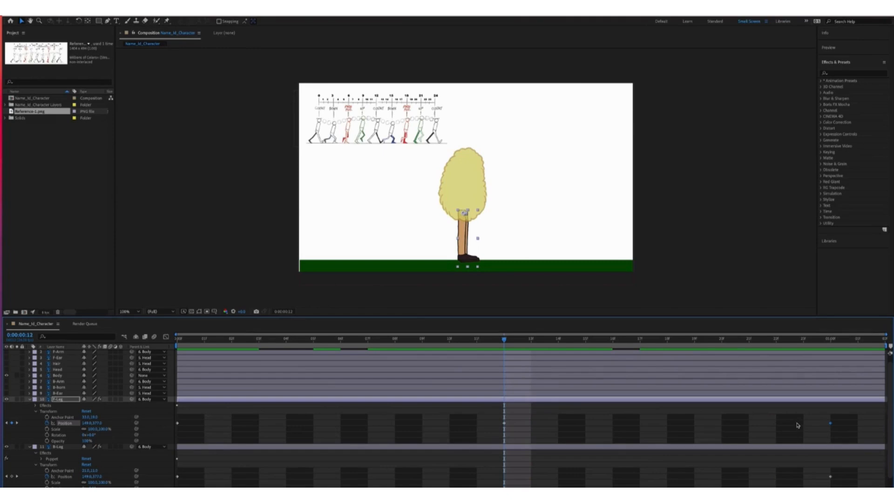
pyautogui.press('super+v')
pyautogui.press('space')
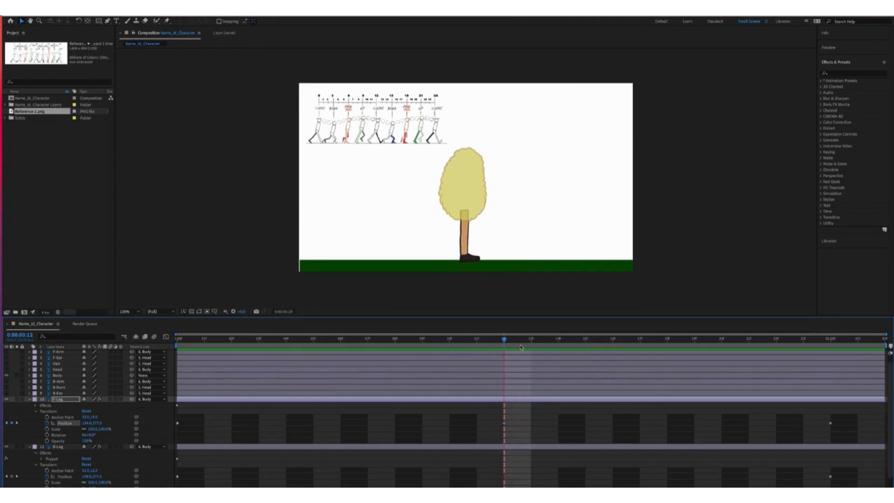
pyautogui.press('space')
pyautogui.press('super+z')
pyautogui.press('super+z')
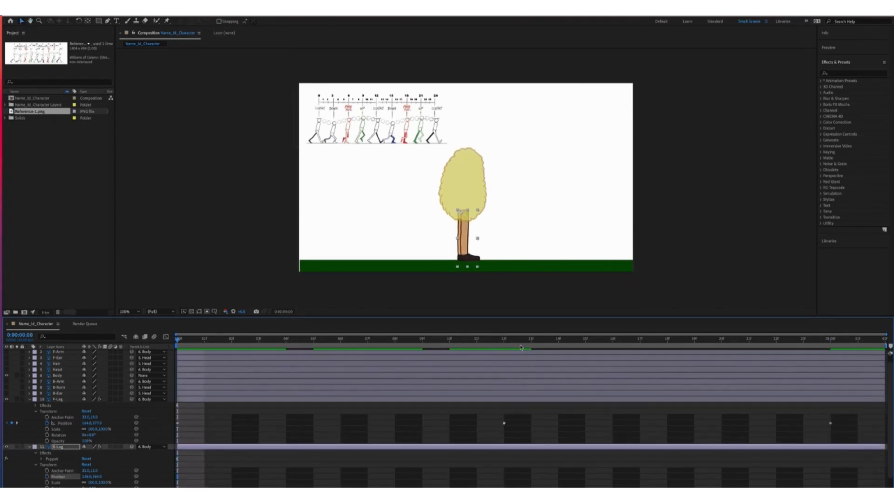
pyautogui.press('super+z')
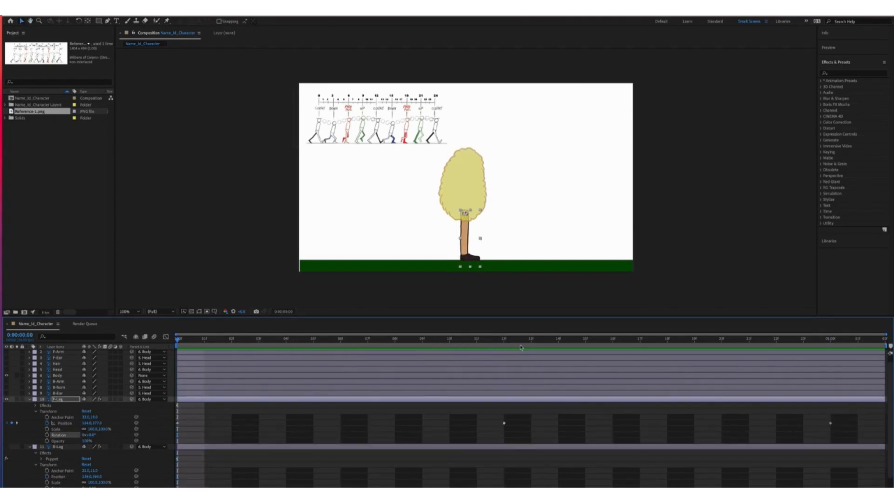
pyautogui.press('space')
pyautogui.press('space')
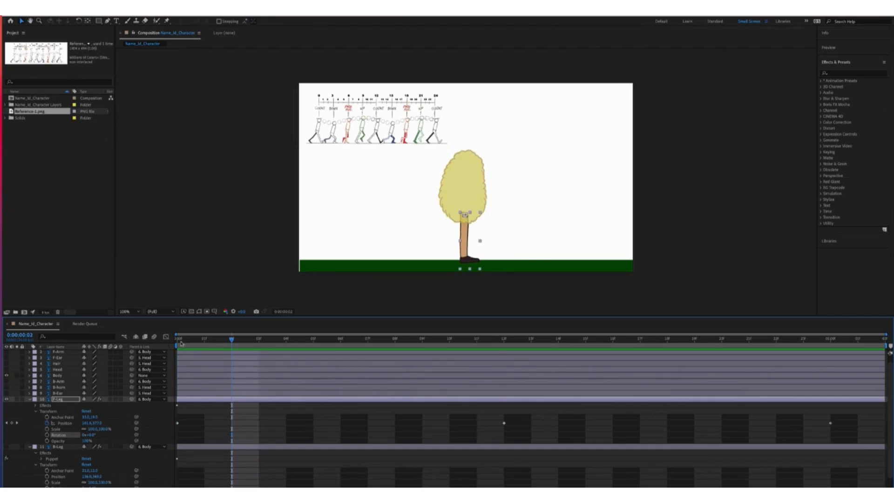
pyautogui.click(179, 343)
# Scrub the back leg's X position, show B-Leg again, and enlarge the Timeline panel
pyautogui.click(58, 477)
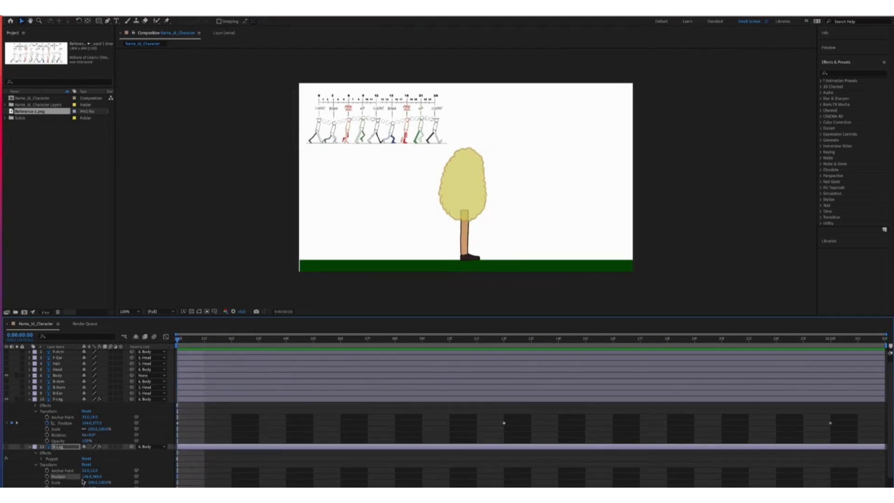
pyautogui.moveTo(83, 476)
pyautogui.mouseDown()
pyautogui.moveTo(68, 475)
pyautogui.moveTo(175, 468)
pyautogui.moveTo(75, 476)
pyautogui.mouseUp()
pyautogui.click(6, 446)
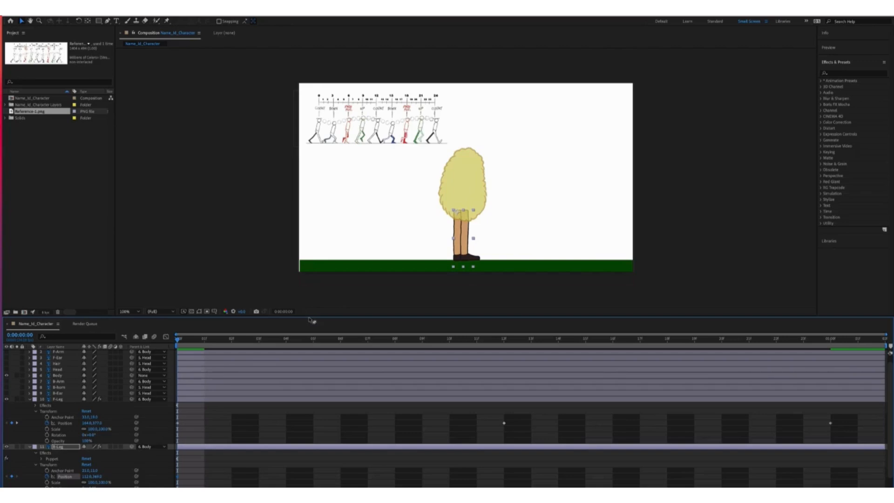
pyautogui.moveTo(309, 318); pyautogui.dragTo(310, 279)
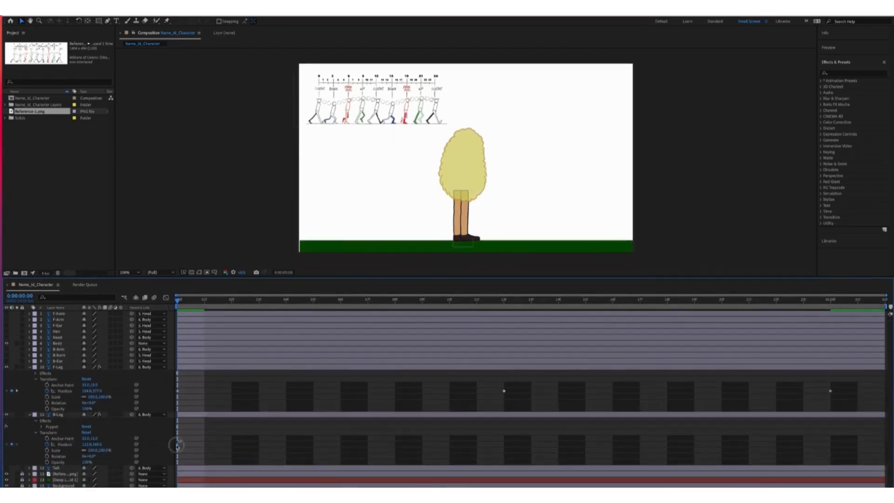
# Shift the back leg horizontally at frame 12 and preview the legs
pyautogui.press('space')
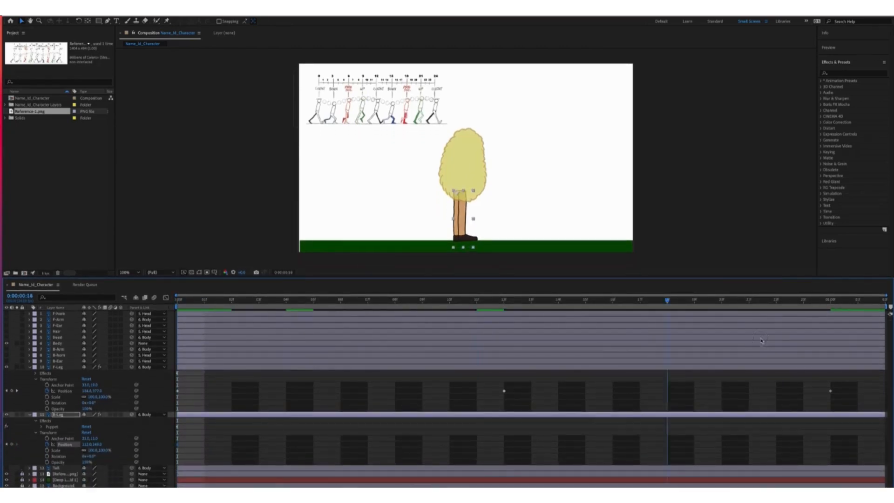
pyautogui.moveTo(832, 300); pyautogui.dragTo(504, 301)
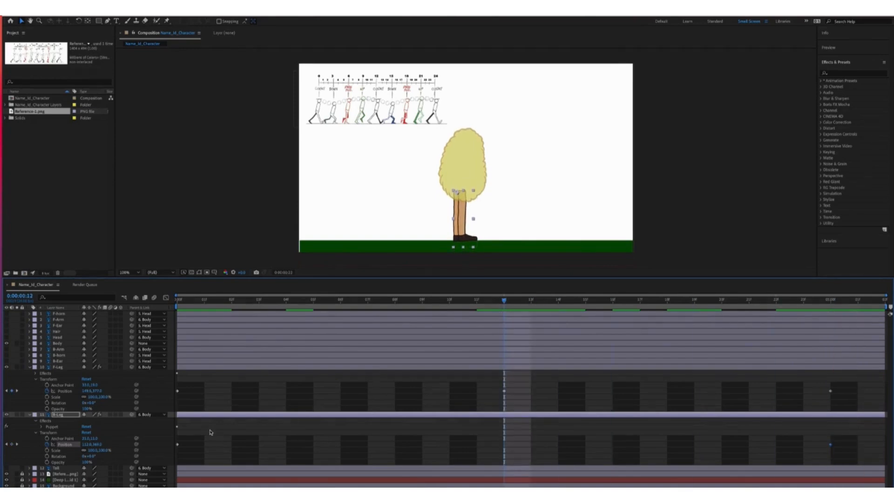
pyautogui.moveTo(87, 445)
pyautogui.mouseDown()
pyautogui.moveTo(104, 441)
pyautogui.moveTo(78, 445)
pyautogui.mouseUp()
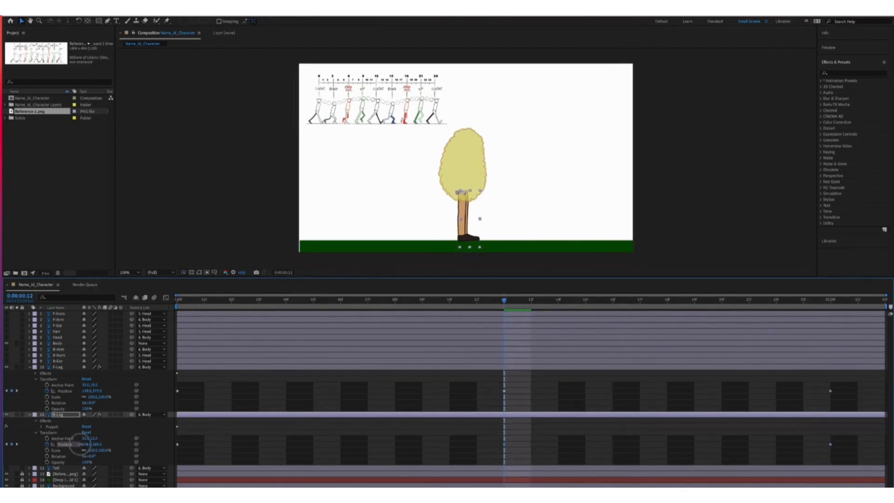
pyautogui.press('space')
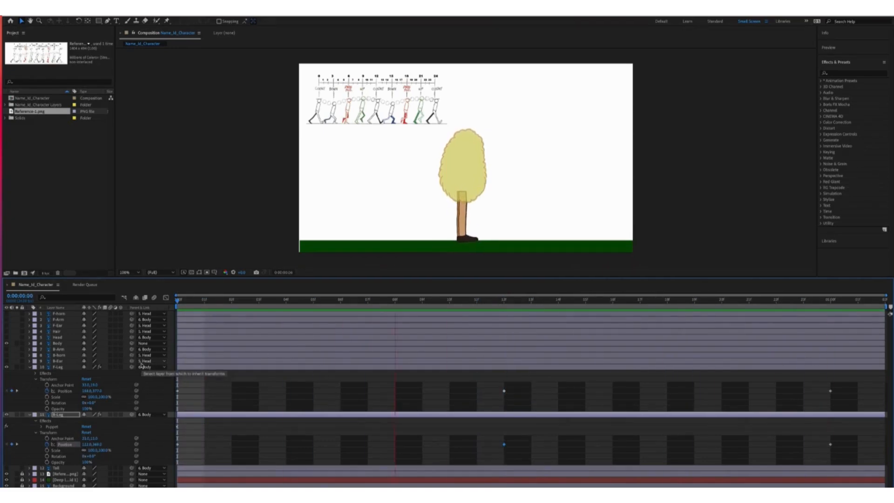
pyautogui.press('space')
# Review the stride, temporarily hiding the front leg to check the back leg alone
pyautogui.moveTo(339, 306); pyautogui.dragTo(558, 357)
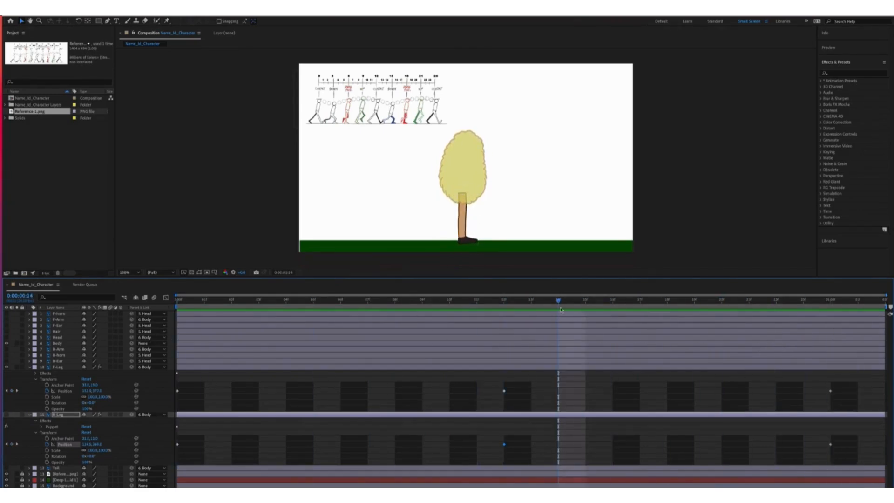
pyautogui.moveTo(561, 310); pyautogui.dragTo(168, 357)
pyautogui.click(7, 414)
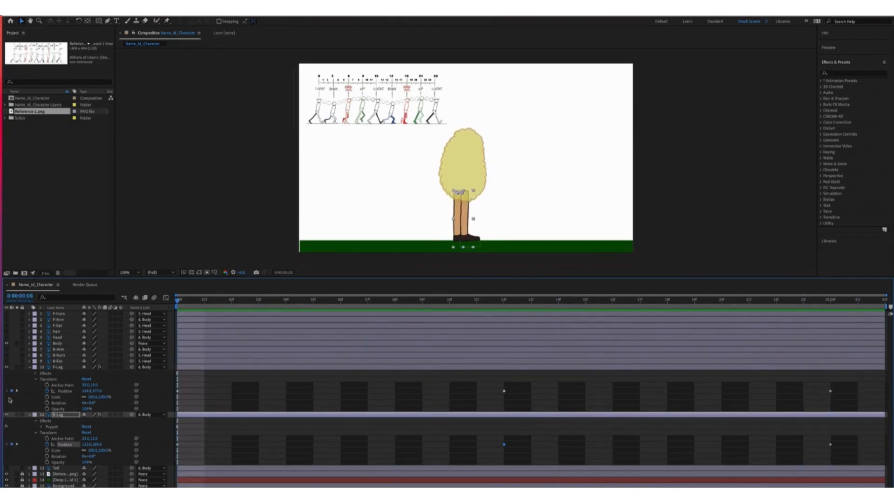
pyautogui.click(7, 367)
pyautogui.moveTo(228, 302); pyautogui.dragTo(531, 326)
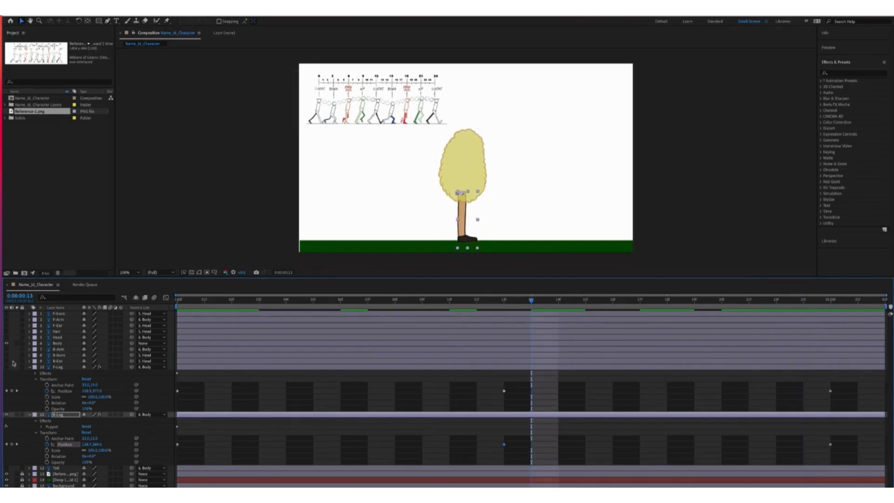
pyautogui.click(6, 367)
pyautogui.press('Home')
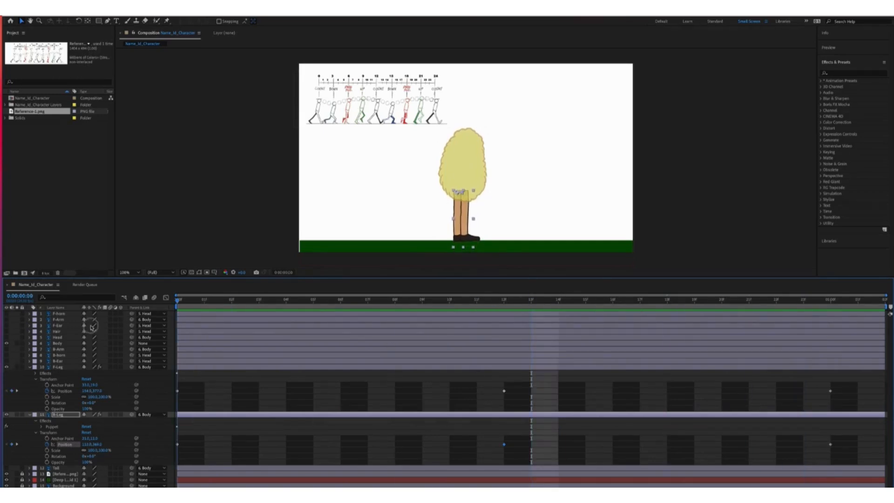
pyautogui.moveTo(91, 328); pyautogui.dragTo(171, 331)
# Keyframe the front leg's Rotation about 13° forward at frame 0 and swung back at frame 12
pyautogui.click(58, 403)
pyautogui.moveTo(89, 404); pyautogui.dragTo(79, 400)
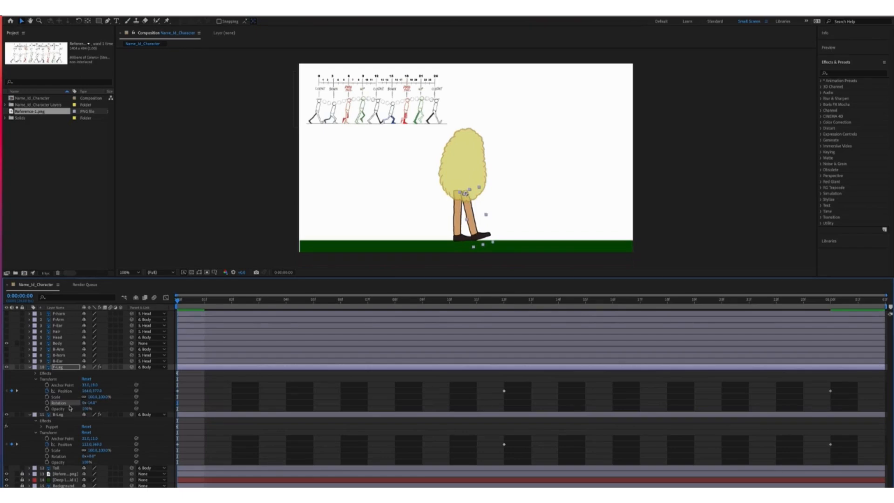
pyautogui.click(47, 403)
pyautogui.moveTo(172, 400); pyautogui.dragTo(182, 407)
pyautogui.moveTo(178, 301); pyautogui.dragTo(824, 341)
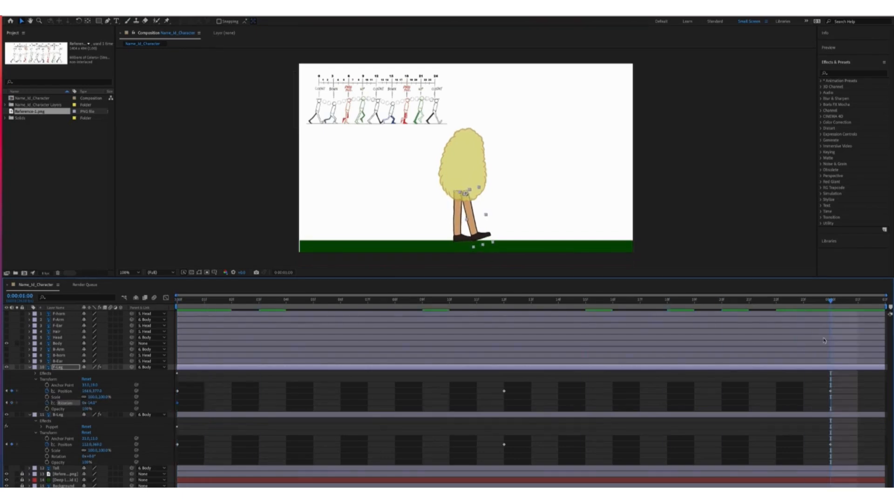
pyautogui.moveTo(822, 309); pyautogui.dragTo(504, 308)
pyautogui.moveTo(90, 403)
pyautogui.mouseDown()
pyautogui.moveTo(110, 401)
pyautogui.moveTo(87, 405)
pyautogui.mouseUp()
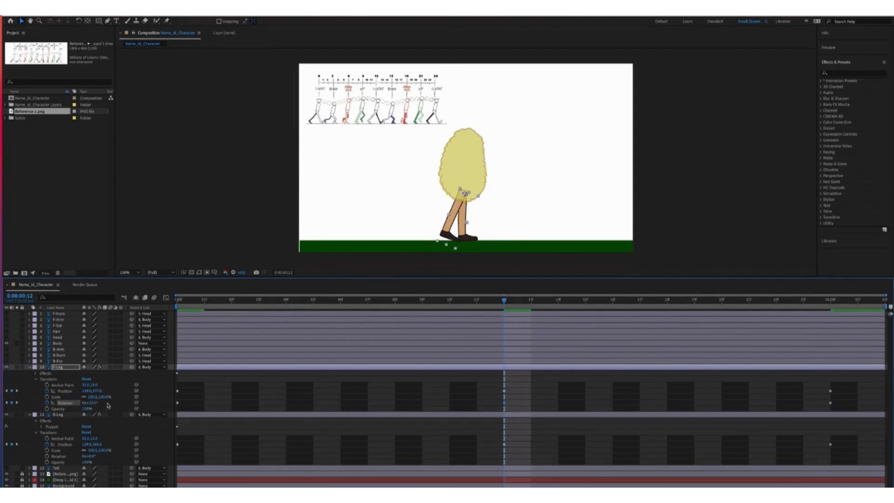
# Keyframe the back leg's Rotation at about -13° for frame 12 and paste the front leg's first rotation key onto it
pyautogui.click(47, 457)
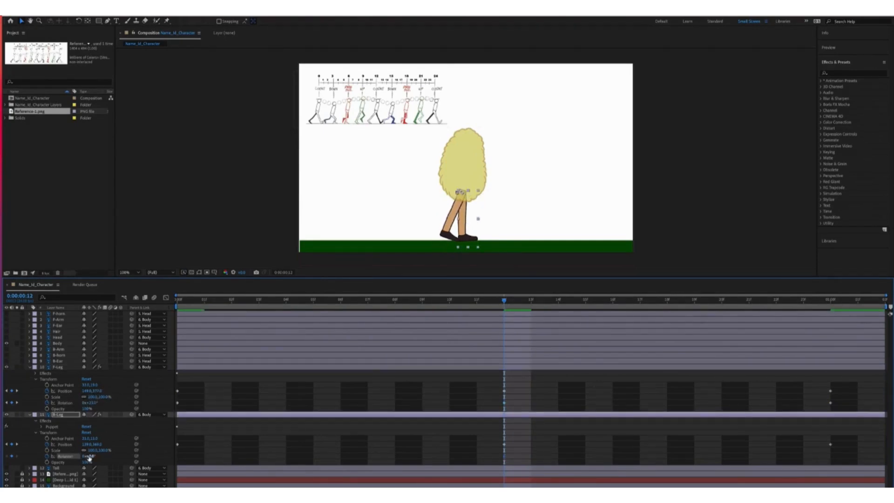
pyautogui.moveTo(88, 457); pyautogui.dragTo(74, 444)
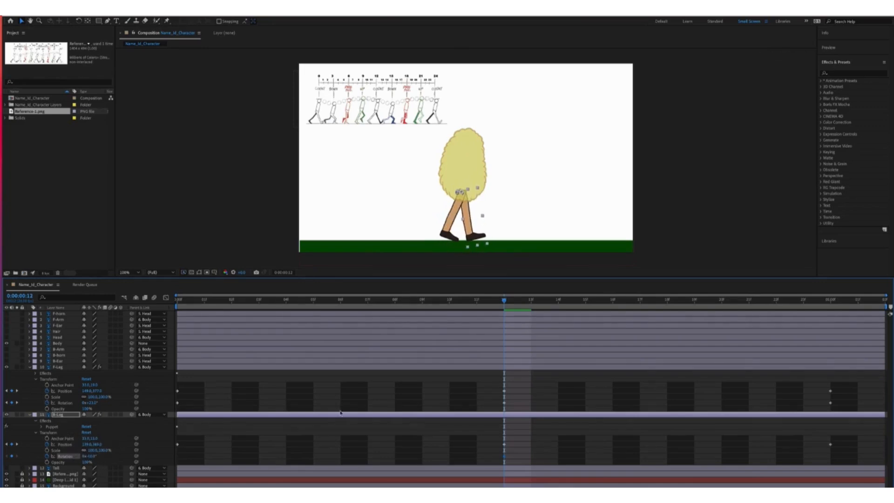
pyautogui.click(177, 403)
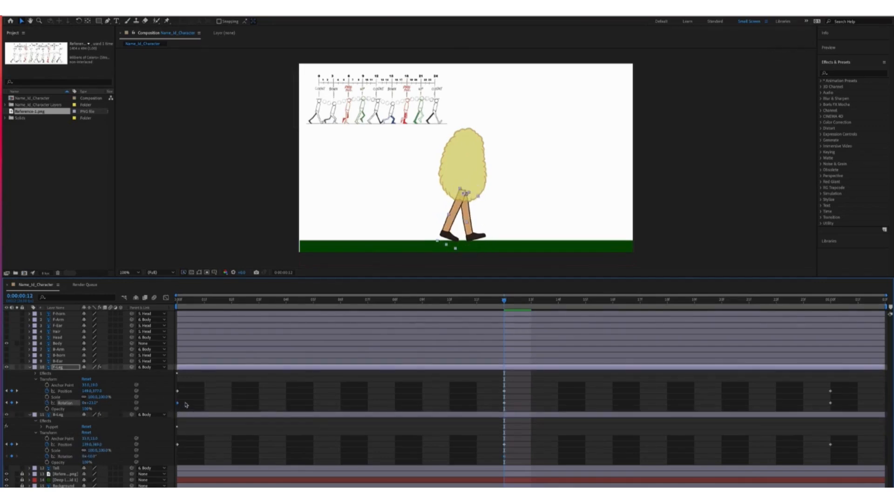
pyautogui.press('space')
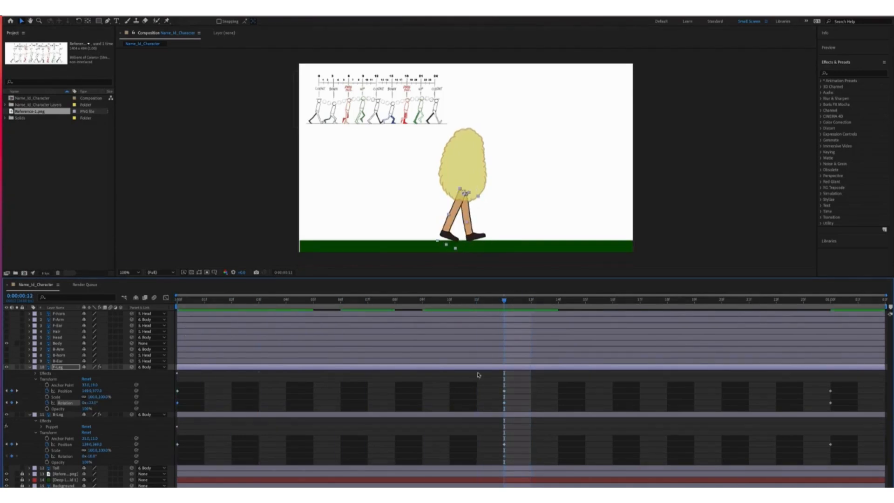
pyautogui.click(471, 414)
pyautogui.press('super+v')
pyautogui.moveTo(506, 299); pyautogui.dragTo(120, 332)
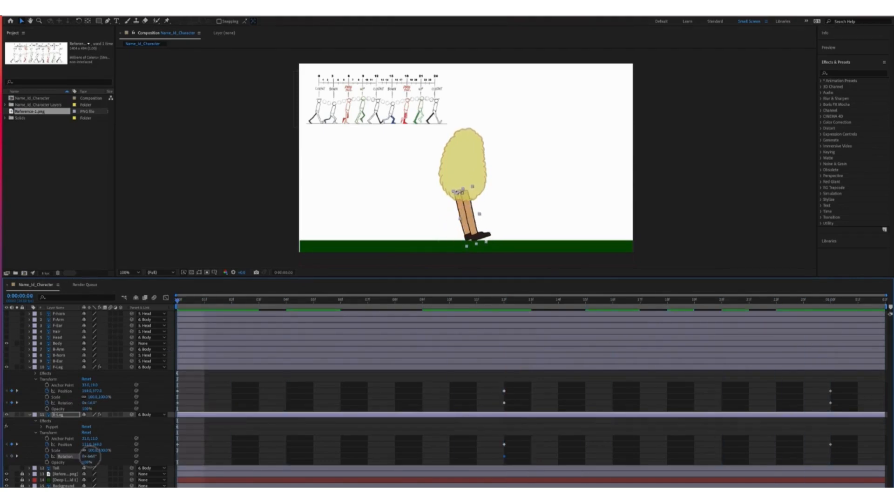
# Rotate the back leg to about +25° at frame 0 and repeat that key at 1:00 to loop
pyautogui.moveTo(92, 456); pyautogui.dragTo(169, 423)
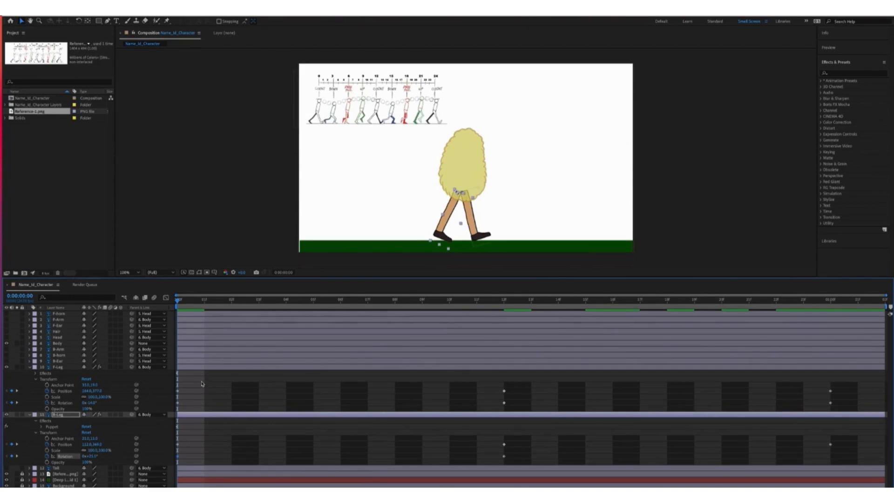
pyautogui.press('space')
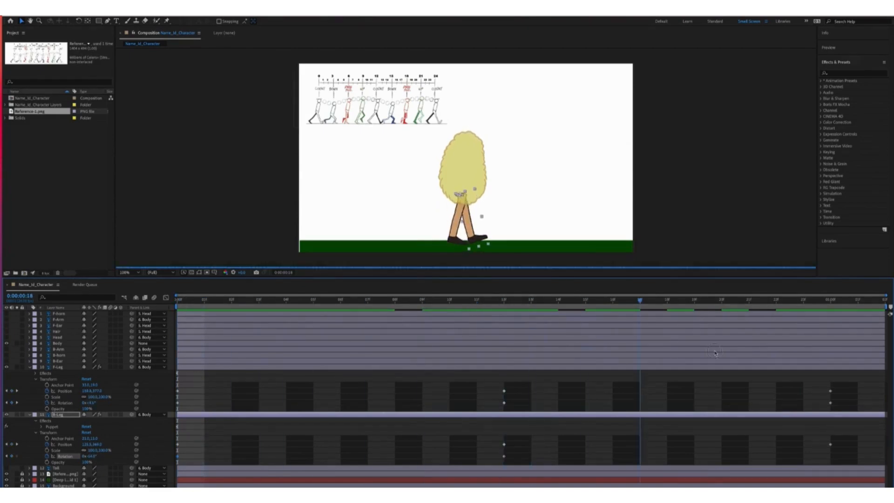
pyautogui.press('space')
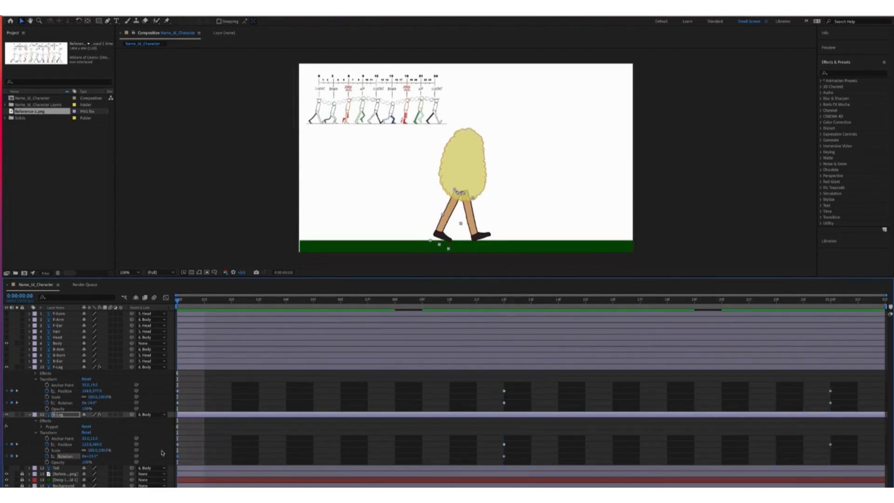
pyautogui.moveTo(178, 300); pyautogui.dragTo(831, 342)
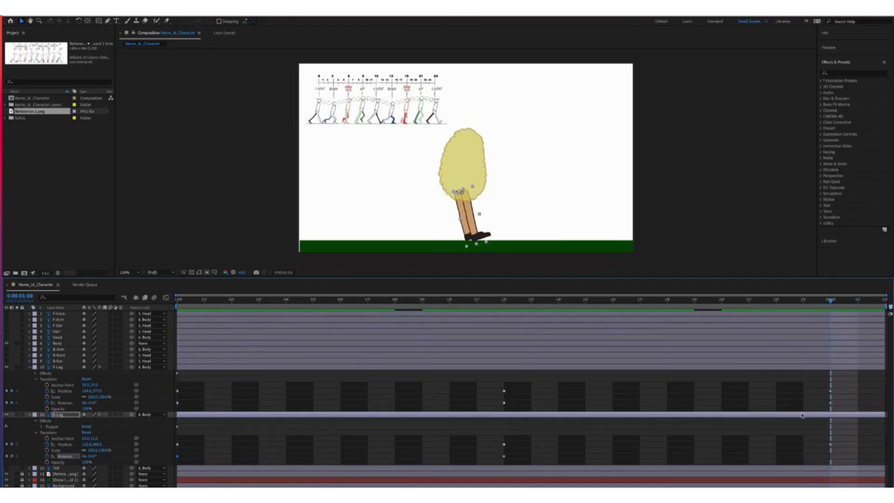
pyautogui.click(791, 413)
pyautogui.press('super+v')
pyautogui.press('space')
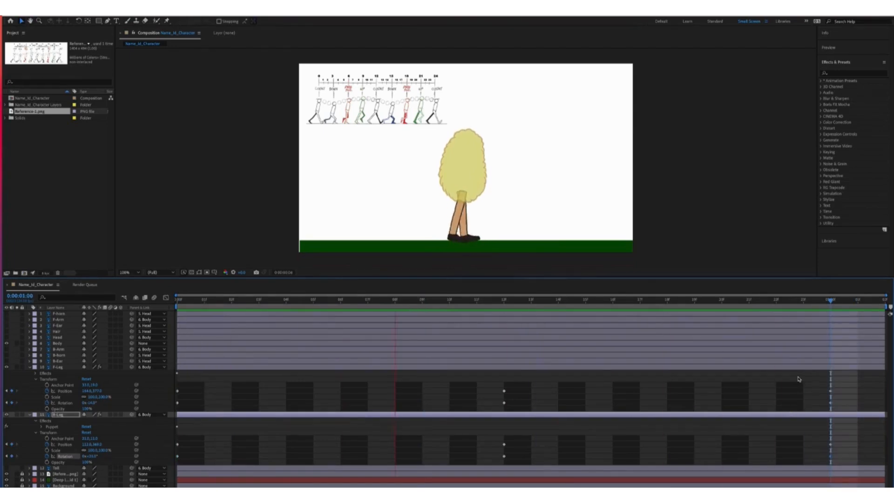
pyautogui.click(231, 303)
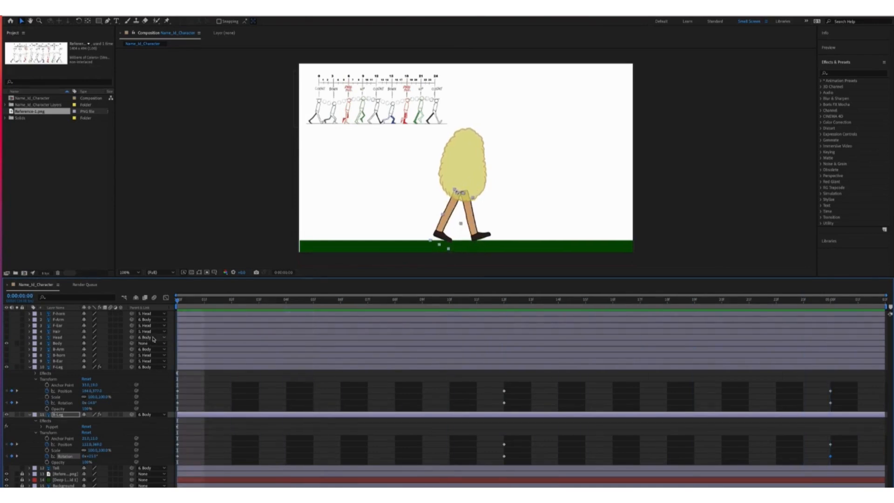
pyautogui.moveTo(851, 442); pyautogui.dragTo(255, 443)
# Apply Easy Ease to the back leg's keyframes
pyautogui.rightClick(504, 444)
pyautogui.moveTo(535, 453)
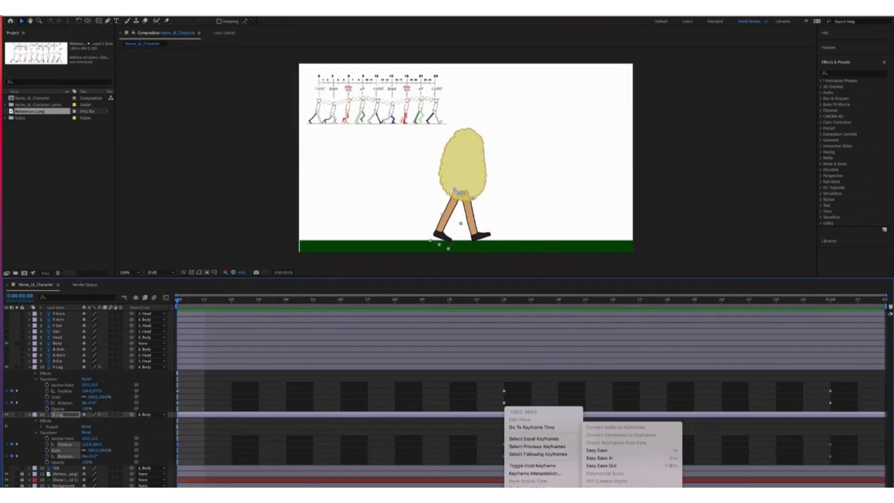
pyautogui.click(600, 439)
pyautogui.moveTo(840, 387); pyautogui.dragTo(755, 406)
pyautogui.rightClick(755, 389)
pyautogui.click(479, 405)
# Apply Easy Ease to the front leg's Position and Rotation keyframes
pyautogui.moveTo(842, 407); pyautogui.dragTo(170, 417)
pyautogui.rightClick(503, 391)
pyautogui.click(556, 481)
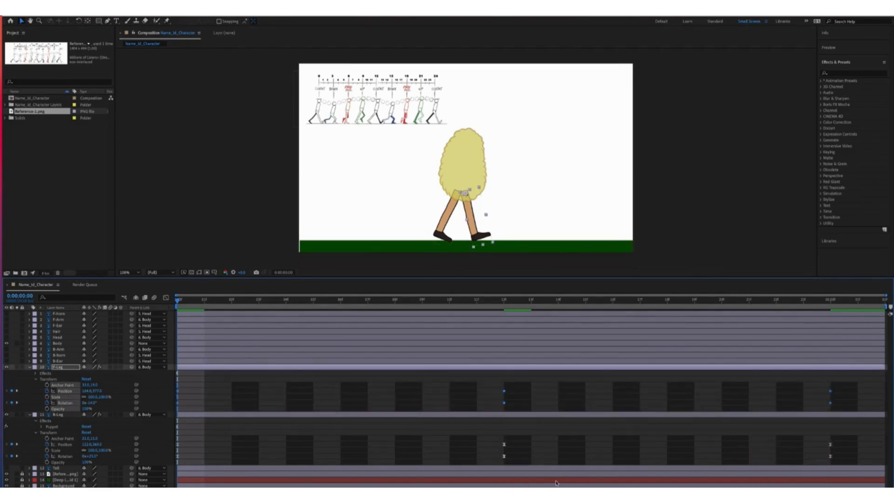
pyautogui.click(505, 404)
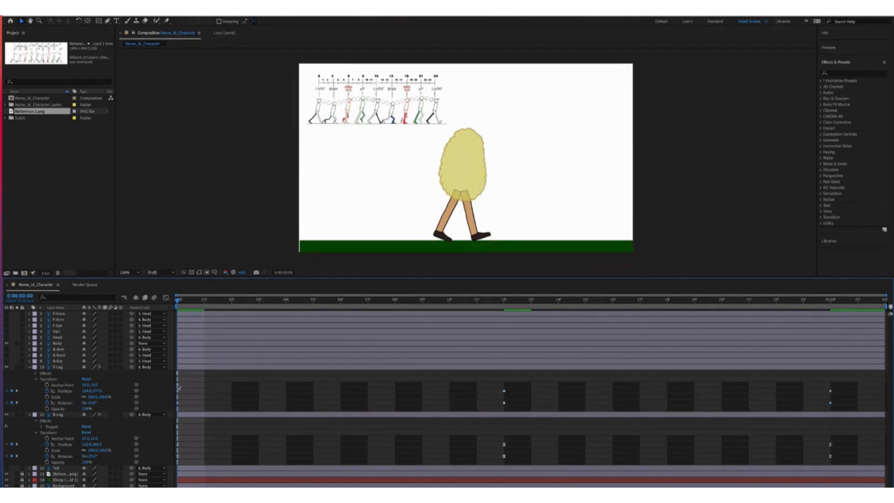
pyautogui.moveTo(854, 384); pyautogui.dragTo(171, 419)
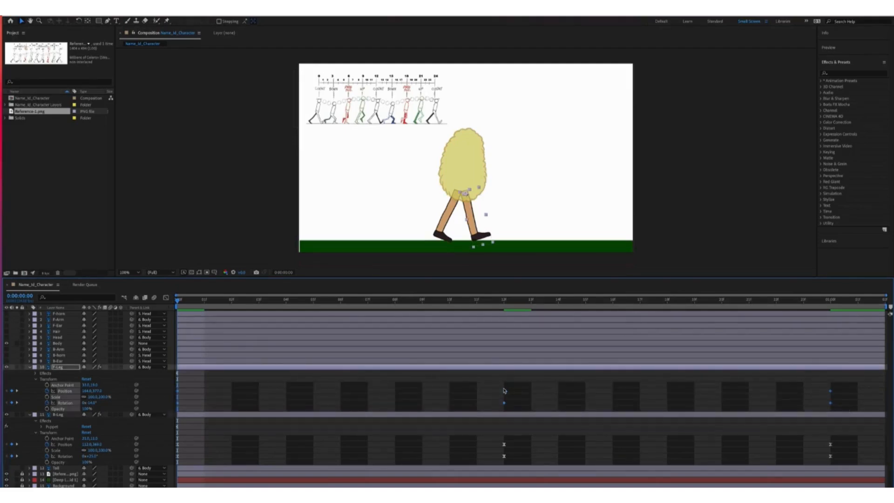
pyautogui.rightClick(504, 391)
pyautogui.moveTo(540, 481)
pyautogui.click(606, 450)
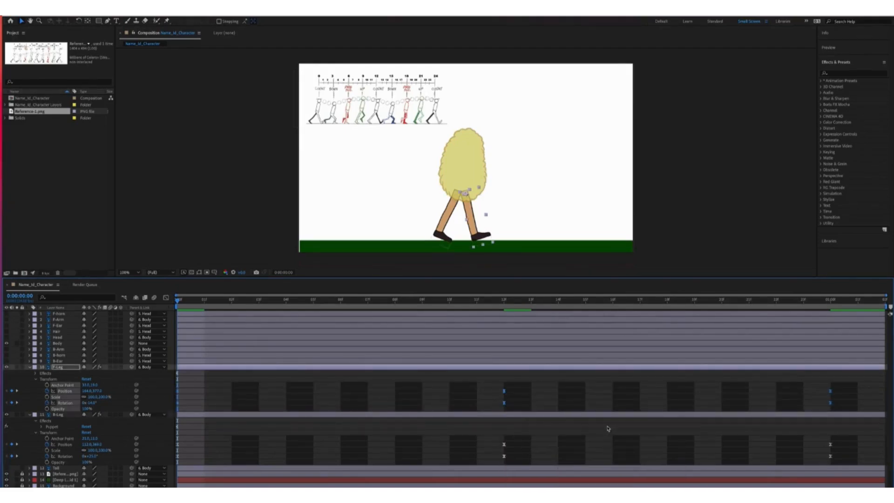
# Collapse both legs, show only F-Leg's animated properties with U, and select the last Puppet pin
pyautogui.click(209, 406)
pyautogui.click(30, 367)
pyautogui.click(30, 373)
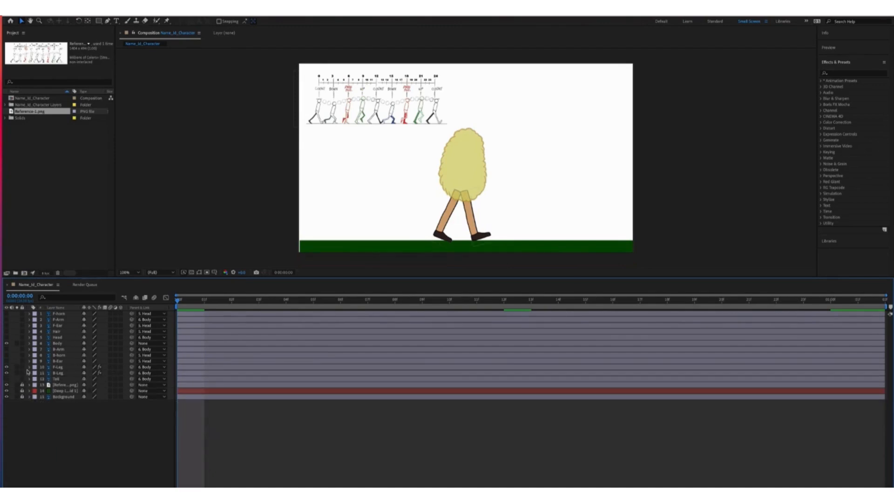
pyautogui.click(57, 368)
pyautogui.click(30, 368)
pyautogui.click(36, 379)
pyautogui.click(36, 374)
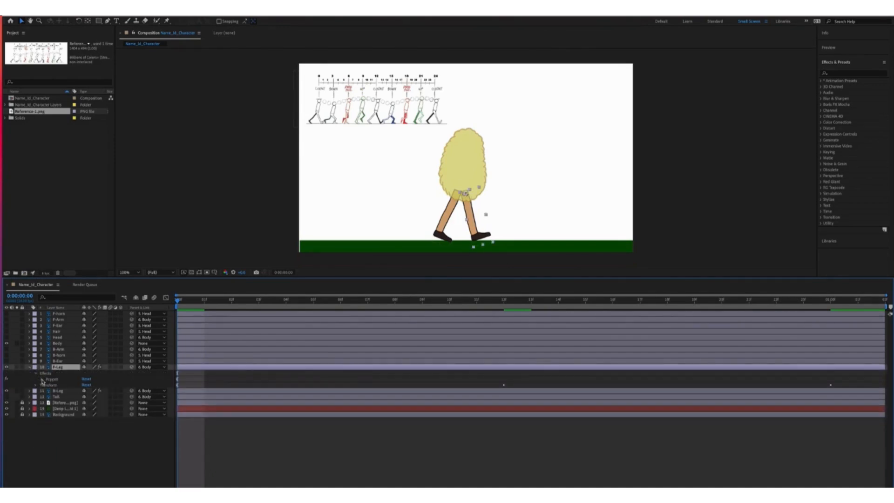
pyautogui.click(41, 373)
pyautogui.press('u')
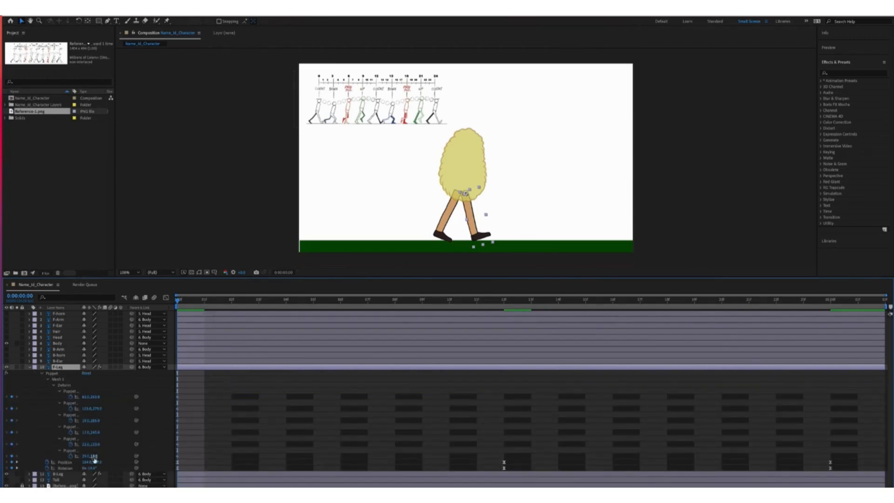
pyautogui.click(71, 450)
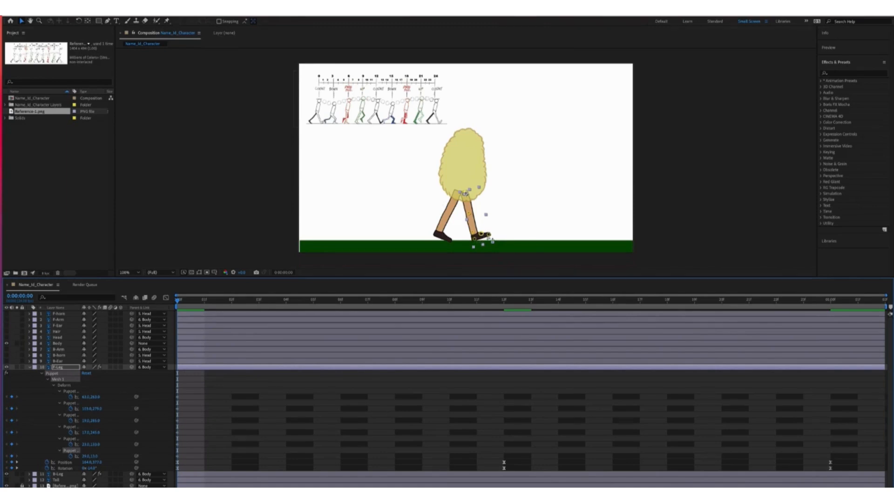
# Raise the toe pins at frame 0 and copy all frame-0 pin keys to 1:00
pyautogui.moveTo(489, 235); pyautogui.dragTo(482, 232)
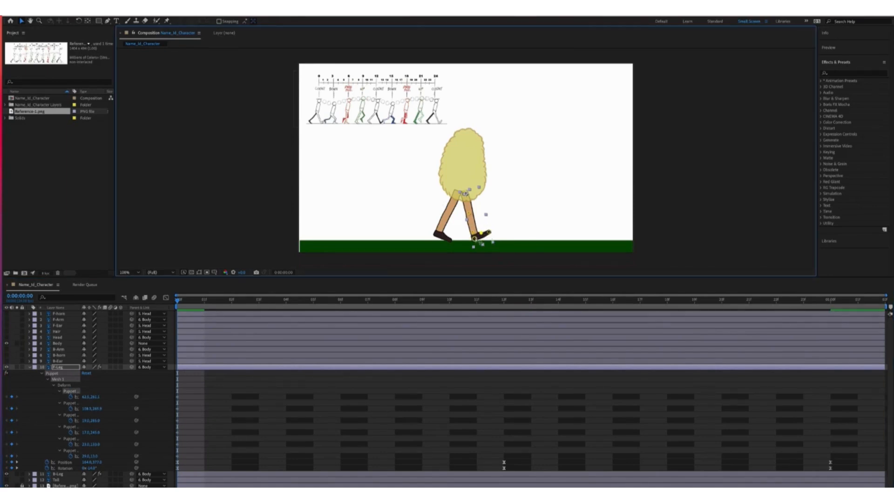
pyautogui.moveTo(189, 391); pyautogui.dragTo(168, 470)
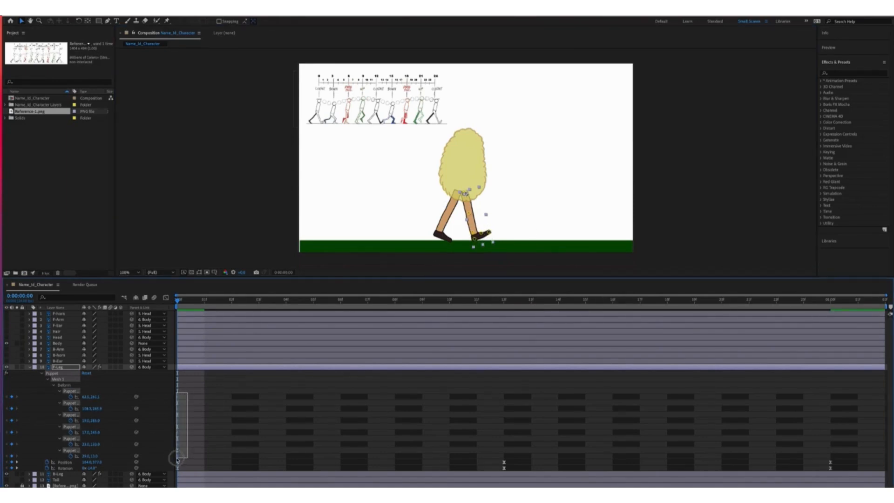
pyautogui.hotkey('ctrl', 'c')
pyautogui.moveTo(178, 301); pyautogui.dragTo(830, 301)
pyautogui.hotkey('ctrl', 'v')
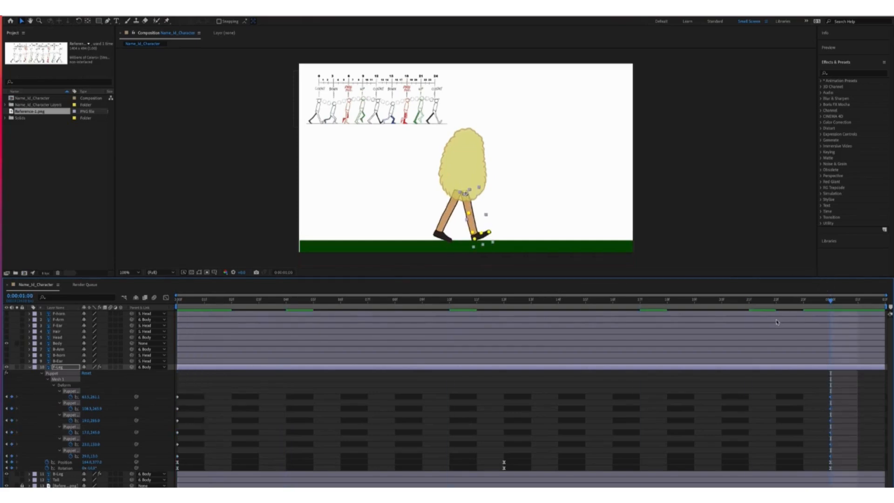
# Reposition the ankle, heel and ball pins at frame 12, keying the fifth and last pins
pyautogui.click(504, 300)
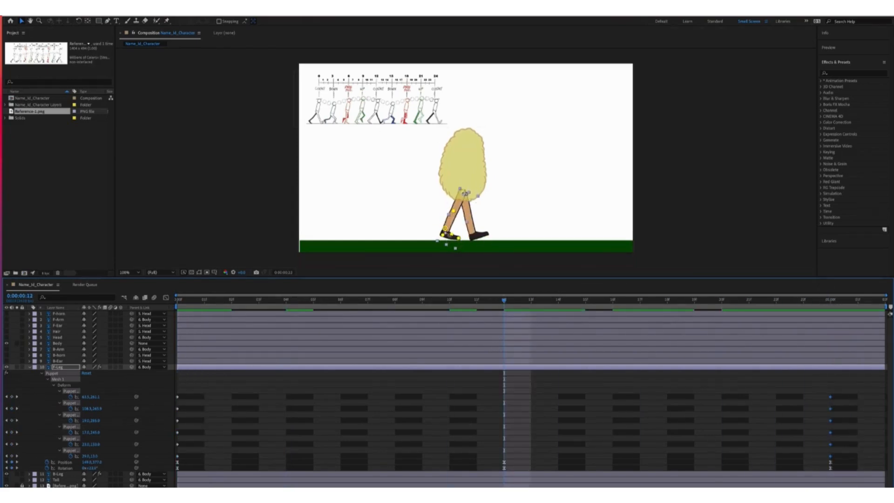
pyautogui.moveTo(445, 229)
pyautogui.mouseDown()
pyautogui.moveTo(444, 243)
pyautogui.moveTo(444, 227)
pyautogui.mouseUp()
pyautogui.click(209, 434)
pyautogui.moveTo(442, 235)
pyautogui.mouseDown()
pyautogui.moveTo(456, 239)
pyautogui.moveTo(449, 236)
pyautogui.mouseUp()
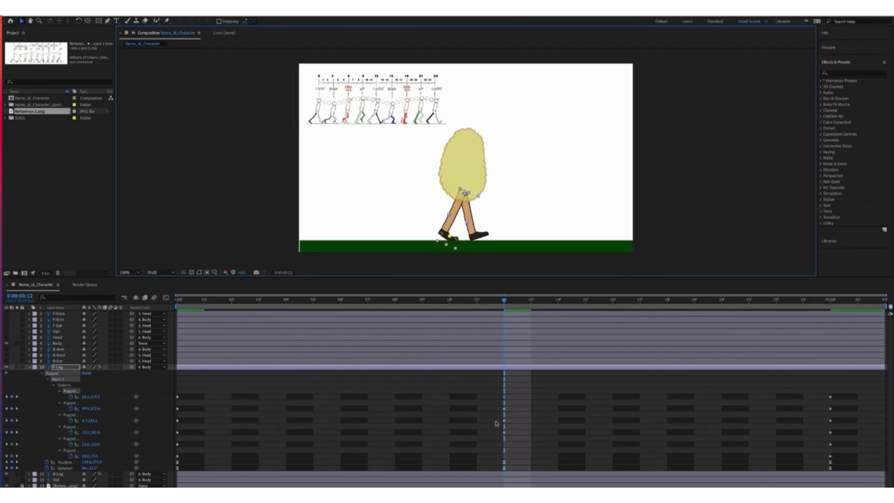
pyautogui.click(11, 445)
pyautogui.click(12, 456)
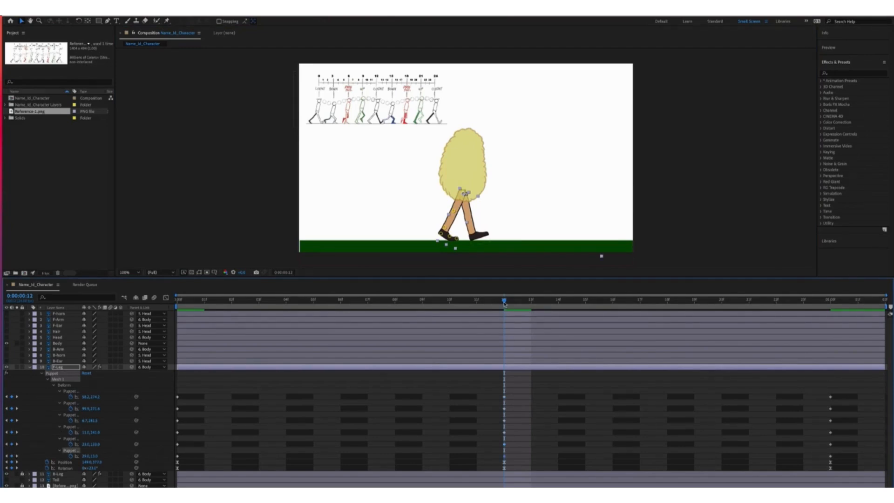
pyautogui.moveTo(505, 302); pyautogui.dragTo(231, 302)
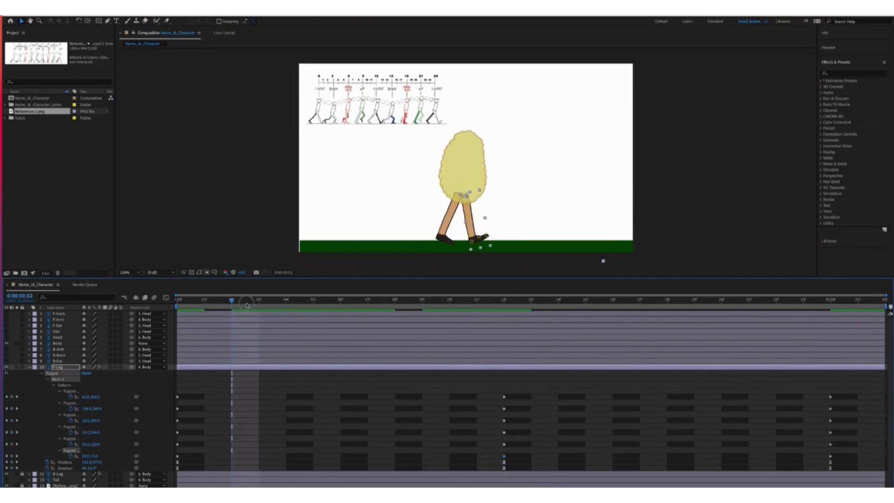
# At frame 3, bend the front leg's knee and lift its foot, then key all six pins
pyautogui.click(247, 305)
pyautogui.moveTo(475, 222); pyautogui.dragTo(486, 240)
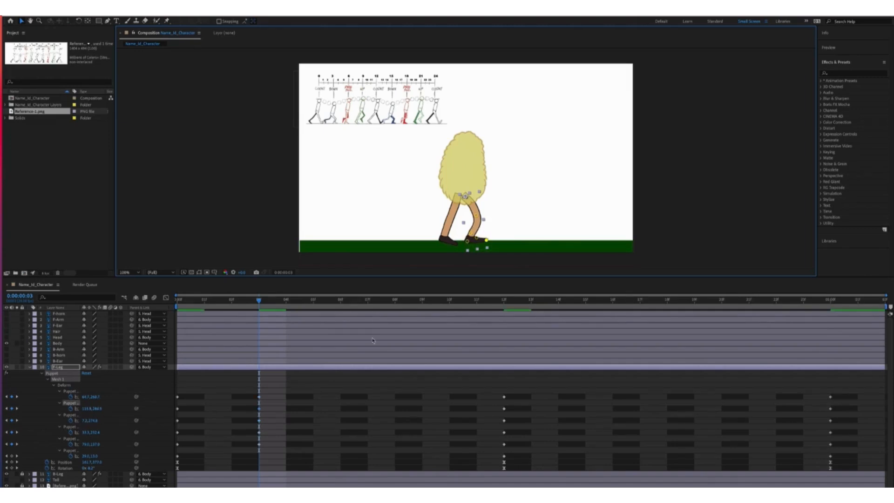
pyautogui.moveTo(259, 301)
pyautogui.mouseDown()
pyautogui.moveTo(156, 308)
pyautogui.moveTo(265, 316)
pyautogui.mouseUp()
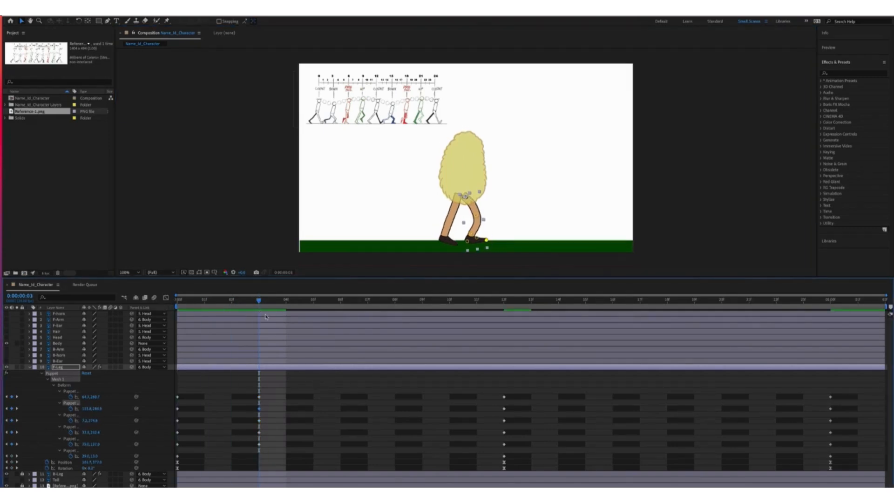
pyautogui.moveTo(471, 233); pyautogui.dragTo(473, 233)
pyautogui.moveTo(467, 240); pyautogui.dragTo(468, 239)
pyautogui.moveTo(476, 237)
pyautogui.mouseDown()
pyautogui.moveTo(489, 239)
pyautogui.moveTo(478, 234)
pyautogui.mouseUp()
pyautogui.moveTo(477, 216); pyautogui.dragTo(479, 214)
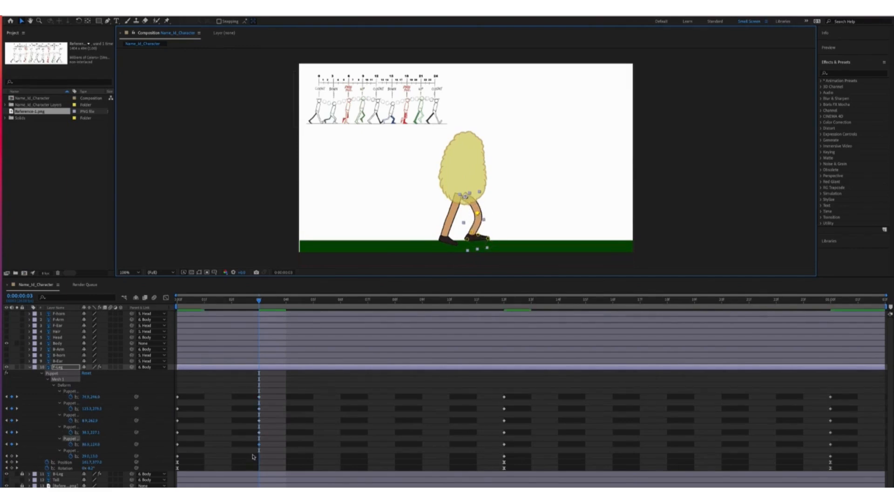
pyautogui.click(12, 456)
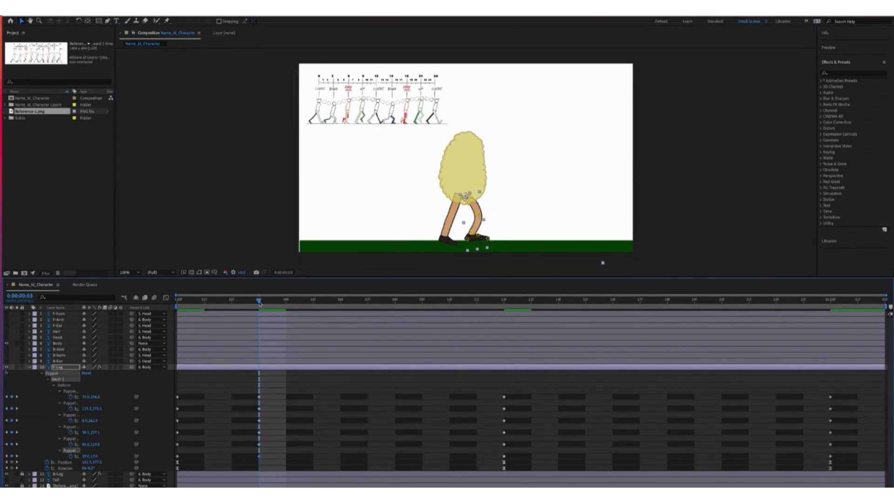
# At frame 6, hide the back leg and straighten the front leg
pyautogui.press('pagedown')
pyautogui.press('pagedown')
pyautogui.press('pagedown')
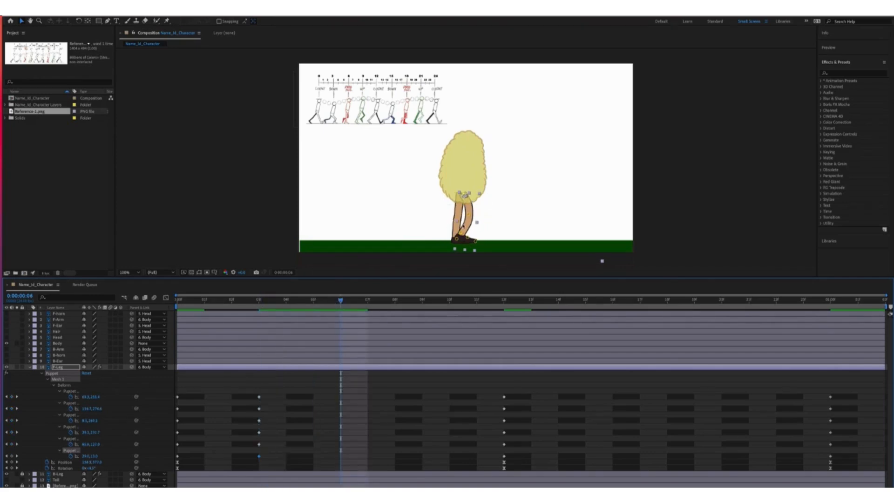
pyautogui.click(6, 474)
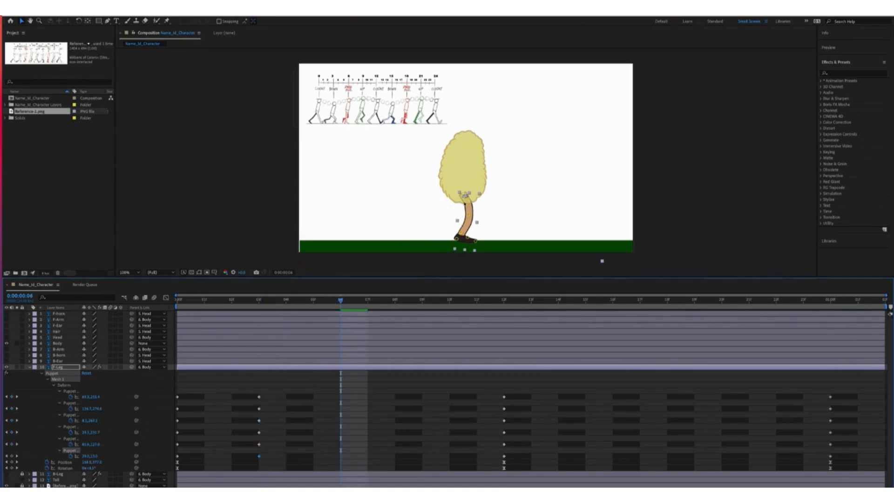
pyautogui.moveTo(469, 214); pyautogui.dragTo(457, 231)
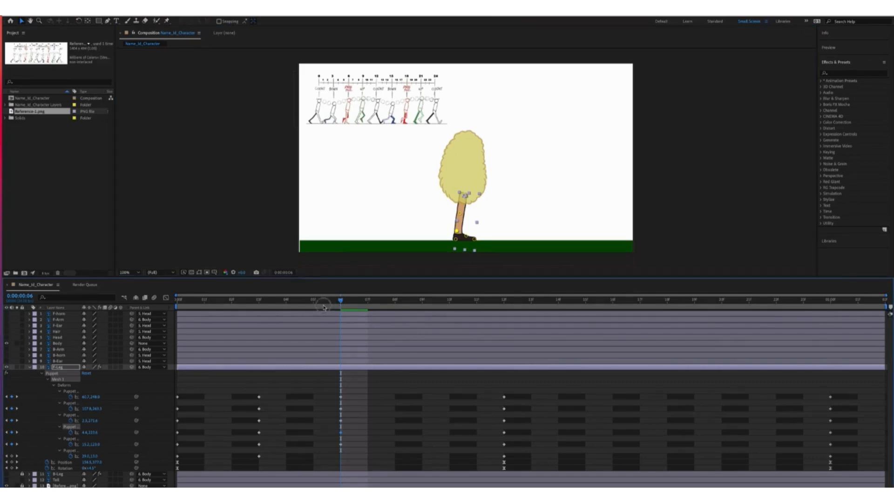
# Back at frame 3, lower the toe tip and refine the knee bend
pyautogui.press('pageup')
pyautogui.press('pageup')
pyautogui.press('pageup')
pyautogui.moveTo(482, 239); pyautogui.dragTo(486, 239)
pyautogui.moveTo(477, 213); pyautogui.dragTo(476, 214)
pyautogui.moveTo(476, 213); pyautogui.dragTo(466, 239)
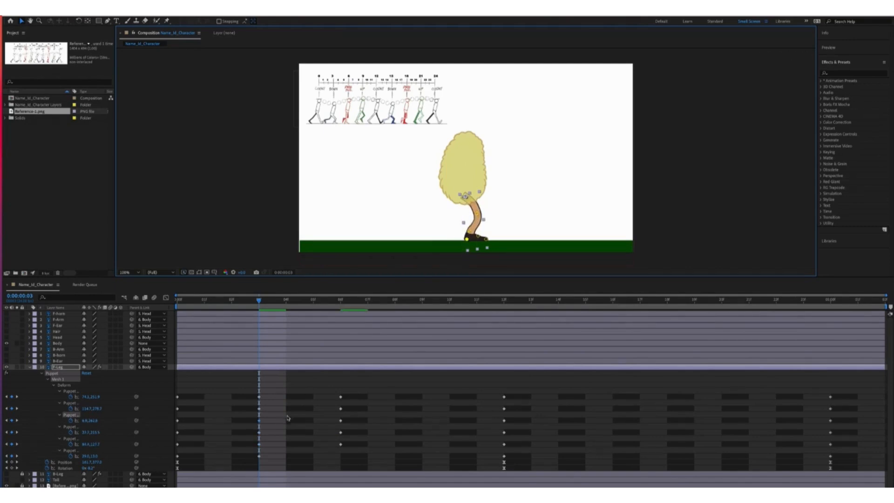
# Key all six front-leg pins at frame 9 and bend the foot, knee and ankle
pyautogui.click(270, 304)
pyautogui.moveTo(270, 304); pyautogui.dragTo(416, 299)
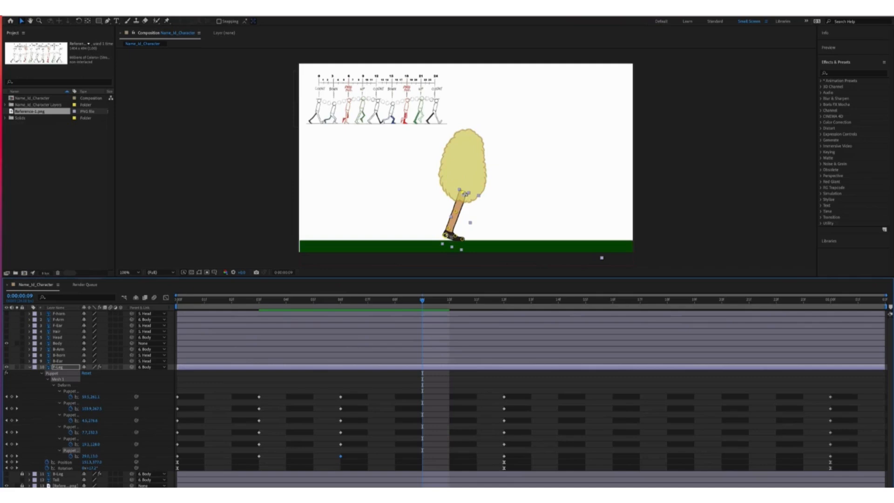
pyautogui.moveTo(12, 397); pyautogui.dragTo(12, 457)
pyautogui.moveTo(445, 235)
pyautogui.mouseDown()
pyautogui.moveTo(460, 240)
pyautogui.moveTo(450, 225)
pyautogui.moveTo(443, 235)
pyautogui.moveTo(456, 211)
pyautogui.moveTo(448, 227)
pyautogui.mouseUp()
pyautogui.click(456, 212)
pyautogui.click(462, 193)
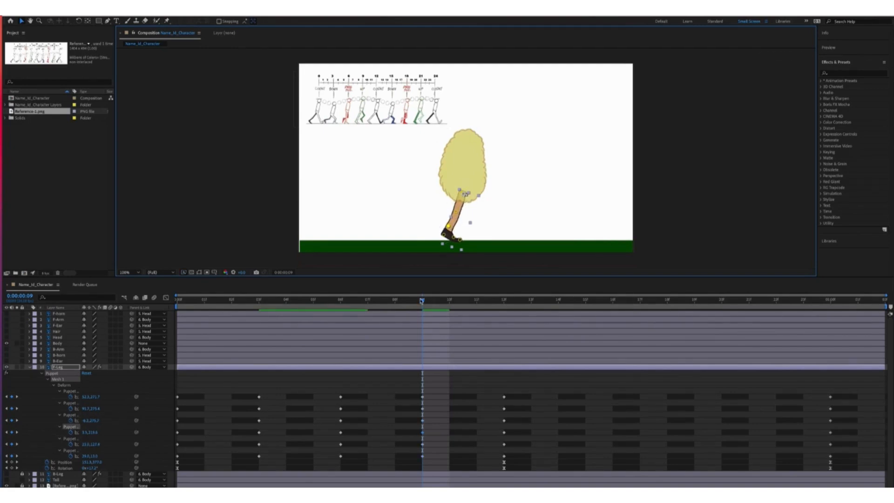
# Preview the leg motion from frame 12 and key the remaining pins at frame 15
pyautogui.moveTo(421, 301); pyautogui.dragTo(585, 300)
pyautogui.moveTo(528, 300); pyautogui.dragTo(504, 300)
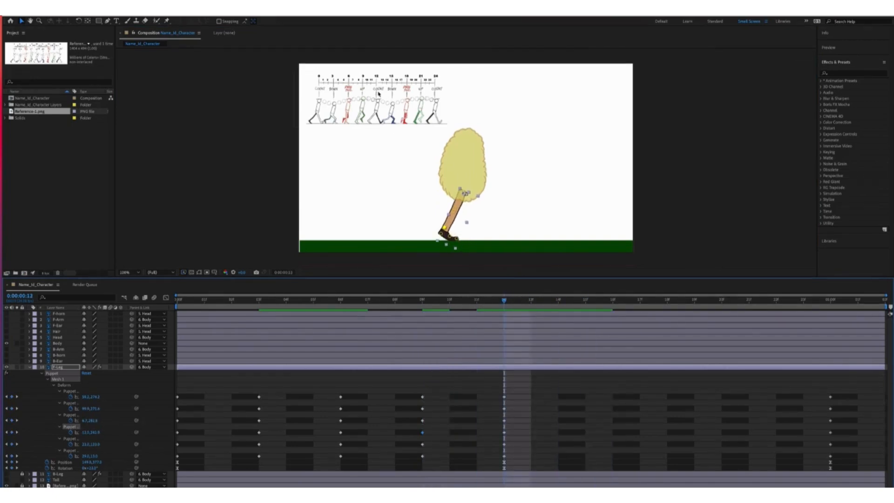
pyautogui.press('space')
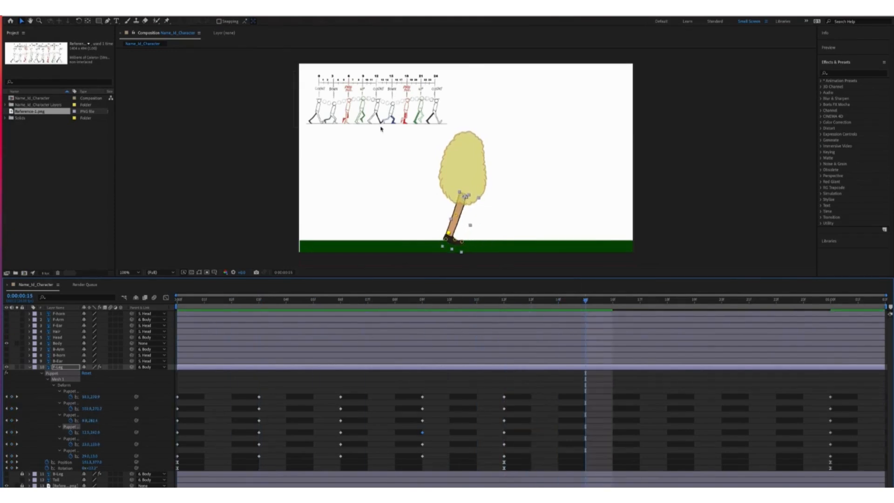
pyautogui.moveTo(12, 409); pyautogui.dragTo(13, 456)
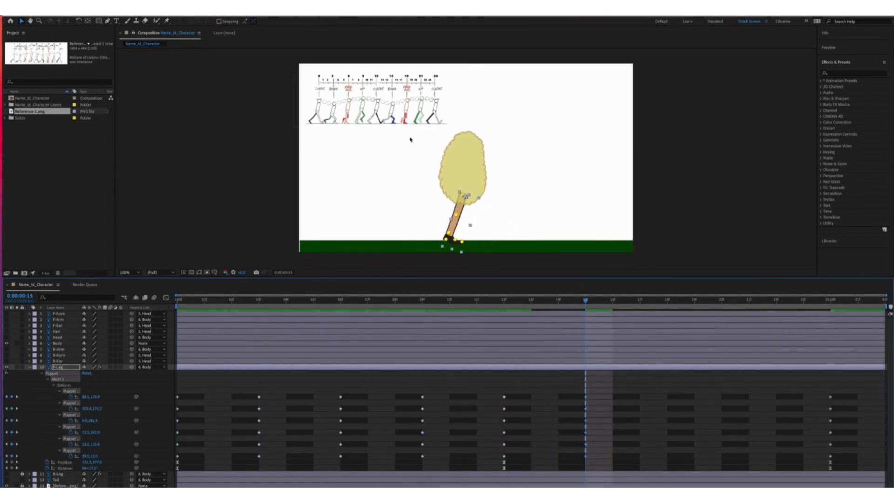
pyautogui.moveTo(448, 232); pyautogui.dragTo(443, 225)
pyautogui.hotkey('ctrl', 'z')
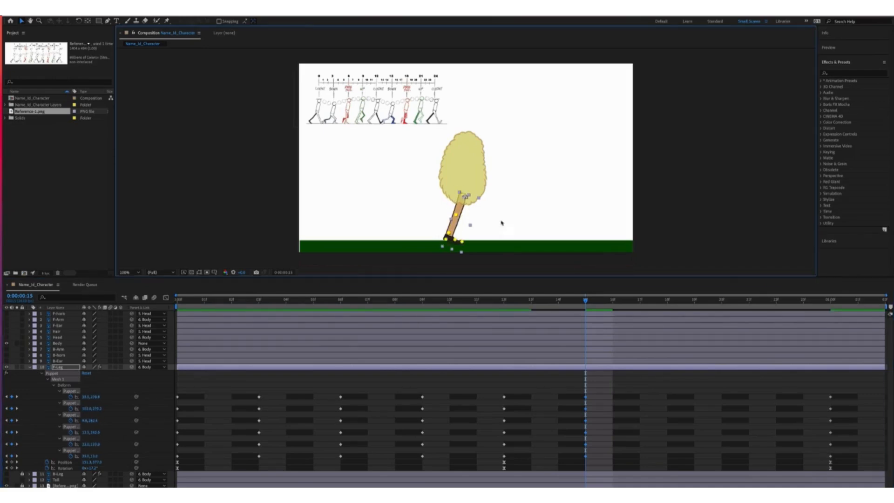
# Bend the front leg backward at frame 15, lifting the foot and lowering the knee
pyautogui.click(501, 222)
pyautogui.click(459, 217)
pyautogui.click(71, 439)
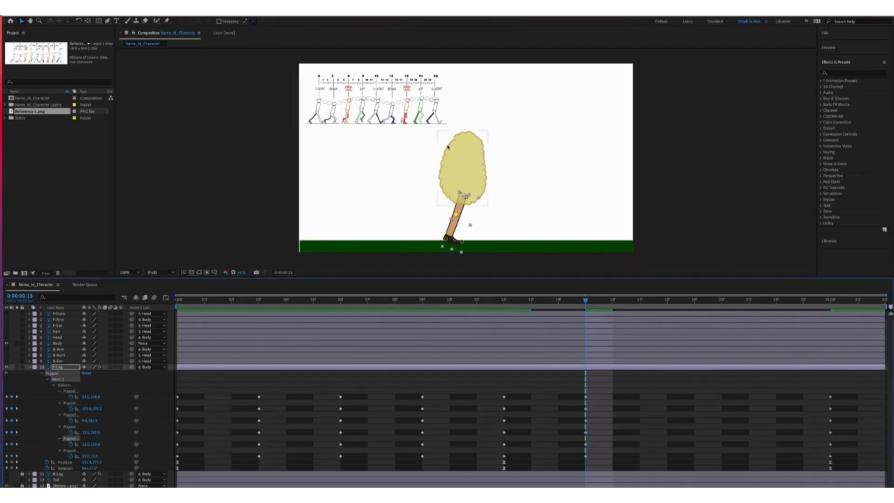
pyautogui.moveTo(453, 241); pyautogui.dragTo(443, 236)
pyautogui.moveTo(462, 242); pyautogui.dragTo(434, 228)
pyautogui.moveTo(461, 196); pyautogui.dragTo(461, 195)
pyautogui.moveTo(441, 224)
pyautogui.mouseDown()
pyautogui.moveTo(443, 240)
pyautogui.moveTo(444, 225)
pyautogui.mouseUp()
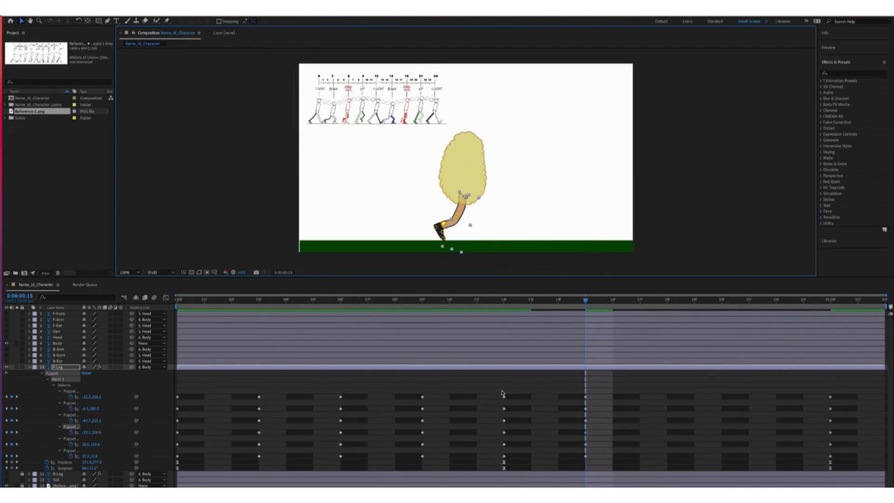
# Reshape the front foot and lower the toe pin around frames 13–15
pyautogui.moveTo(584, 301)
pyautogui.mouseDown()
pyautogui.moveTo(450, 321)
pyautogui.moveTo(586, 318)
pyautogui.mouseUp()
pyautogui.moveTo(444, 223); pyautogui.dragTo(443, 232)
pyautogui.moveTo(442, 238); pyautogui.dragTo(441, 239)
pyautogui.moveTo(560, 301); pyautogui.dragTo(667, 300)
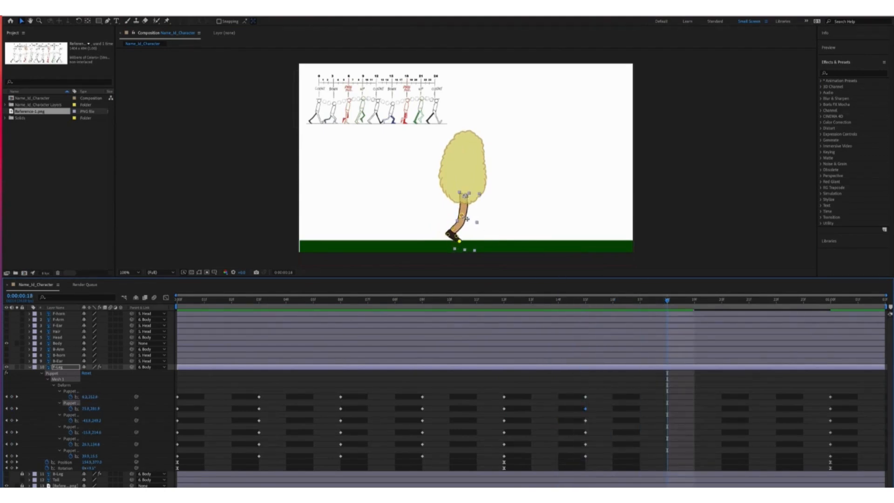
# Pose the knee, ankle and toe pins at frame 18 and key the last pin
pyautogui.moveTo(462, 217)
pyautogui.mouseDown()
pyautogui.moveTo(442, 220)
pyautogui.moveTo(452, 236)
pyautogui.moveTo(467, 196)
pyautogui.moveTo(457, 221)
pyautogui.mouseUp()
pyautogui.press('super+z')
pyautogui.moveTo(464, 213); pyautogui.dragTo(464, 213)
pyautogui.moveTo(444, 220); pyautogui.dragTo(447, 219)
pyautogui.moveTo(453, 228); pyautogui.dragTo(451, 228)
pyautogui.moveTo(451, 235)
pyautogui.mouseDown()
pyautogui.moveTo(465, 212)
pyautogui.moveTo(456, 220)
pyautogui.mouseUp()
pyautogui.moveTo(452, 228)
pyautogui.mouseDown()
pyautogui.moveTo(455, 238)
pyautogui.moveTo(448, 220)
pyautogui.moveTo(450, 235)
pyautogui.moveTo(454, 228)
pyautogui.mouseUp()
pyautogui.click(449, 219)
pyautogui.click(11, 456)
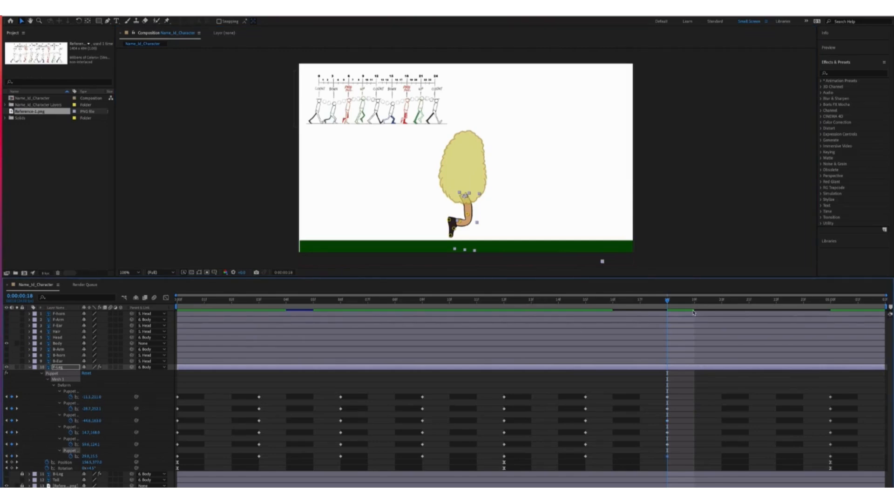
# At frame 21, bend the knee further and lift the foot forward
pyautogui.moveTo(698, 307); pyautogui.dragTo(757, 308)
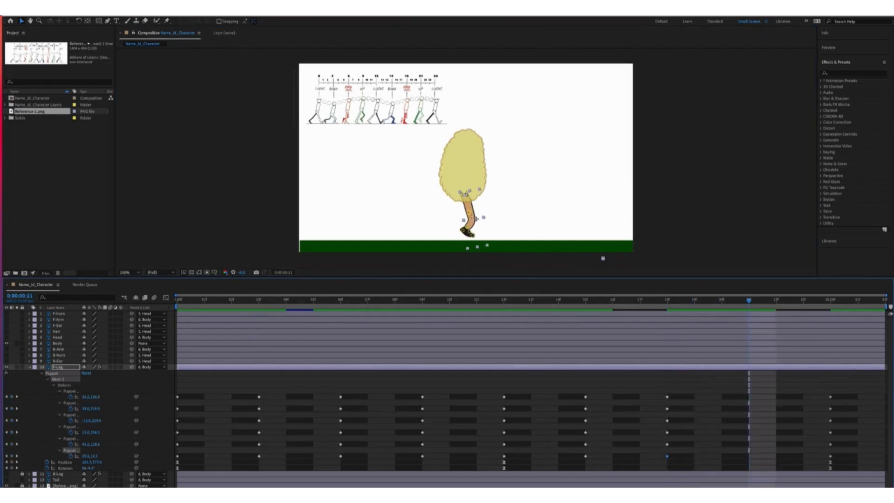
pyautogui.moveTo(470, 212)
pyautogui.mouseDown()
pyautogui.moveTo(458, 229)
pyautogui.moveTo(470, 224)
pyautogui.mouseUp()
pyautogui.moveTo(475, 212); pyautogui.dragTo(477, 210)
pyautogui.moveTo(470, 225); pyautogui.dragTo(471, 222)
pyautogui.moveTo(457, 230); pyautogui.dragTo(473, 219)
pyautogui.moveTo(461, 225); pyautogui.dragTo(471, 235)
pyautogui.moveTo(472, 228); pyautogui.dragTo(476, 204)
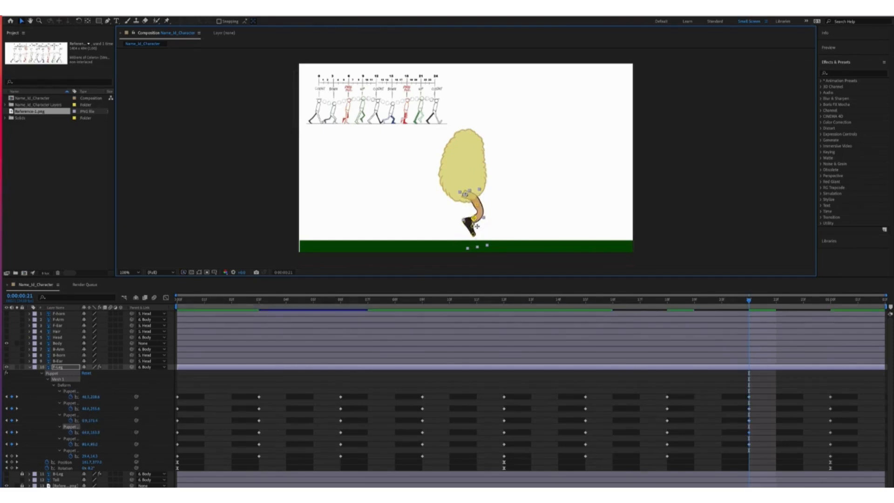
# Revise the front leg's top, knee, lower-leg and foot pins at frame 21, then preview
pyautogui.click(69, 450)
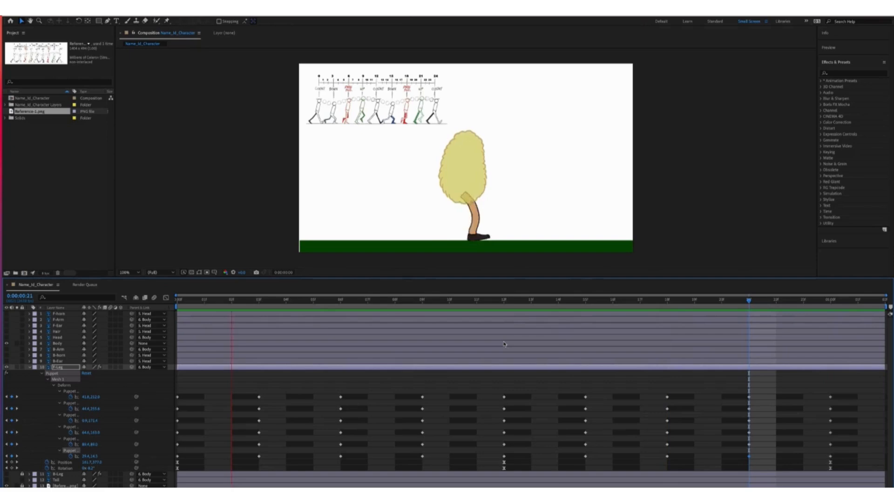
pyautogui.press('space')
pyautogui.moveTo(831, 303); pyautogui.dragTo(755, 314)
pyautogui.click(465, 191)
pyautogui.moveTo(465, 191); pyautogui.dragTo(466, 192)
pyautogui.moveTo(477, 204); pyautogui.dragTo(476, 208)
pyautogui.moveTo(474, 218)
pyautogui.mouseDown()
pyautogui.moveTo(464, 219)
pyautogui.moveTo(470, 228)
pyautogui.mouseUp()
pyautogui.moveTo(474, 235); pyautogui.dragTo(476, 235)
pyautogui.moveTo(756, 300); pyautogui.dragTo(685, 309)
pyautogui.press('space')
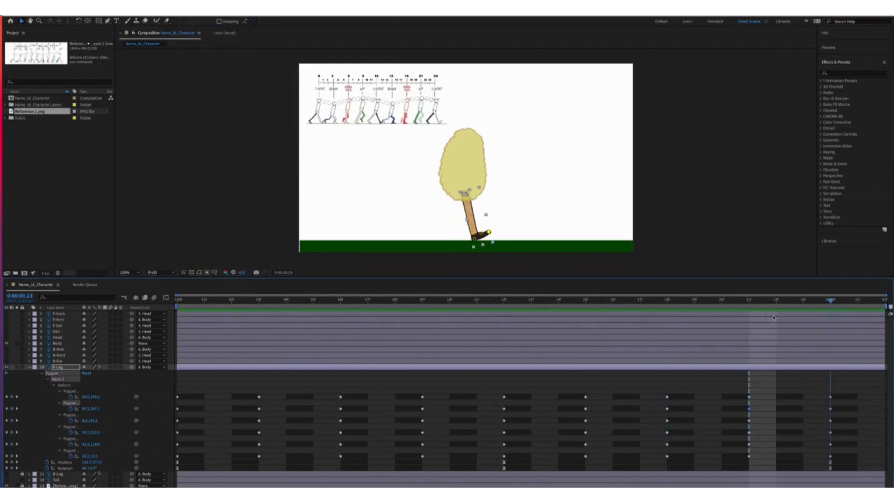
# Nudge the knee pin left at frame 3, preview, and select all front-leg keyframes
pyautogui.moveTo(250, 378); pyautogui.dragTo(261, 377)
pyautogui.moveTo(477, 214); pyautogui.dragTo(470, 229)
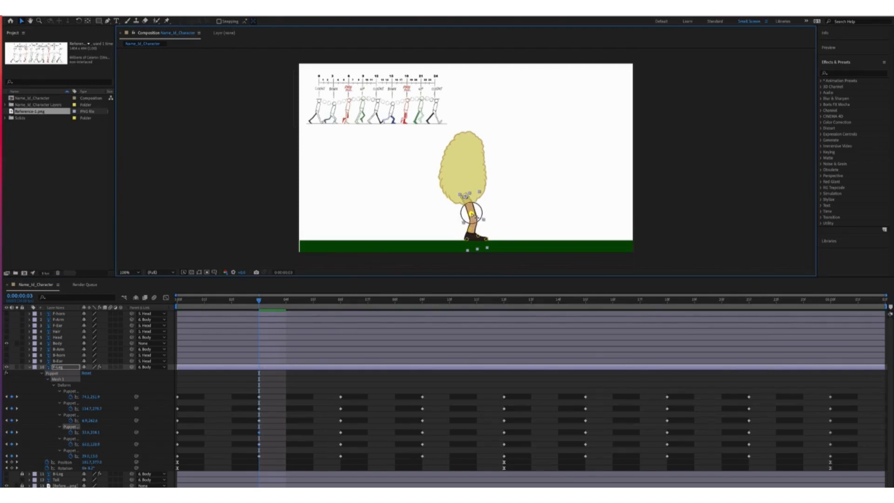
pyautogui.press('space')
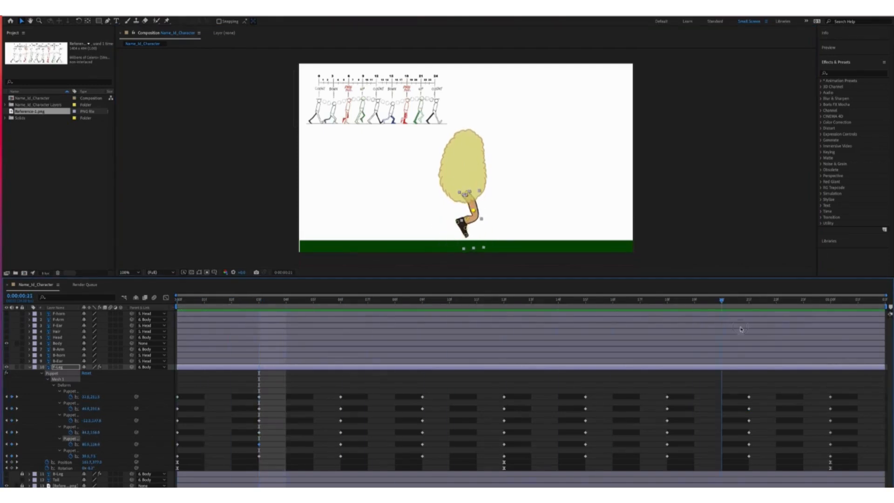
pyautogui.moveTo(851, 390); pyautogui.dragTo(177, 466)
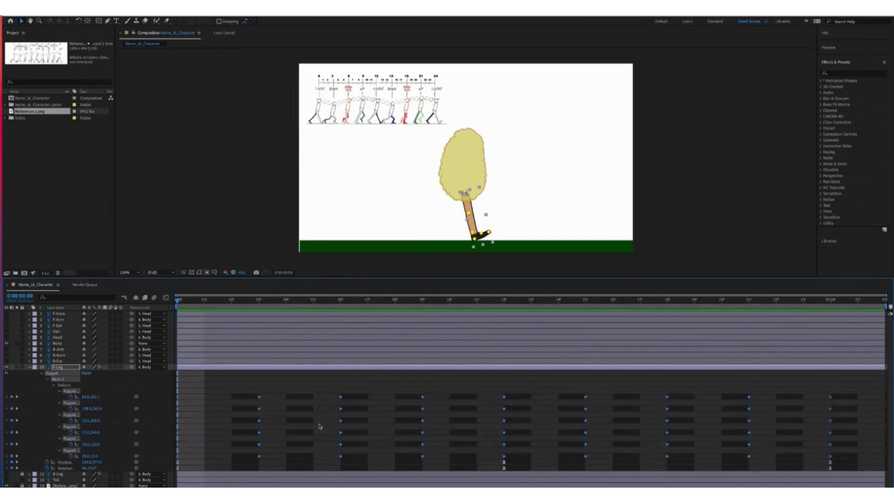
# Apply Keyframe Assistant > Easy Ease to the front leg's pin keyframes and preview
pyautogui.rightClick(585, 397)
pyautogui.rightClick(504, 397)
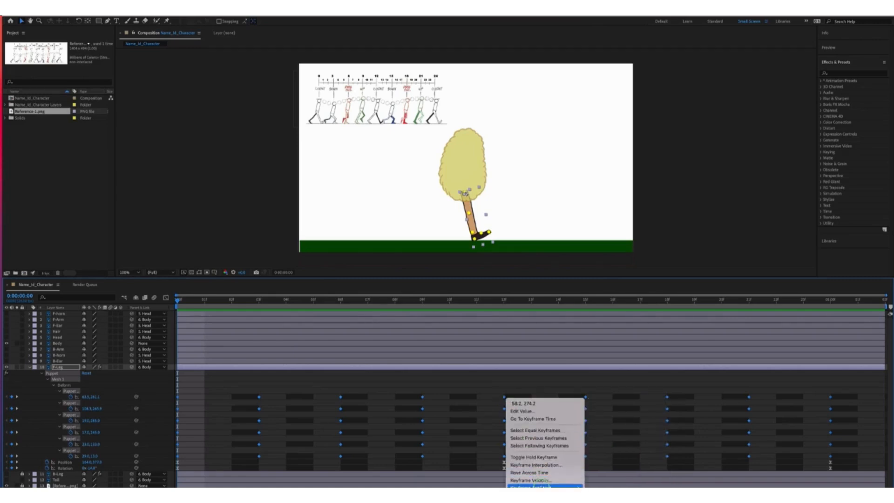
pyautogui.moveTo(545, 486)
pyautogui.click(610, 450)
pyautogui.press('space')
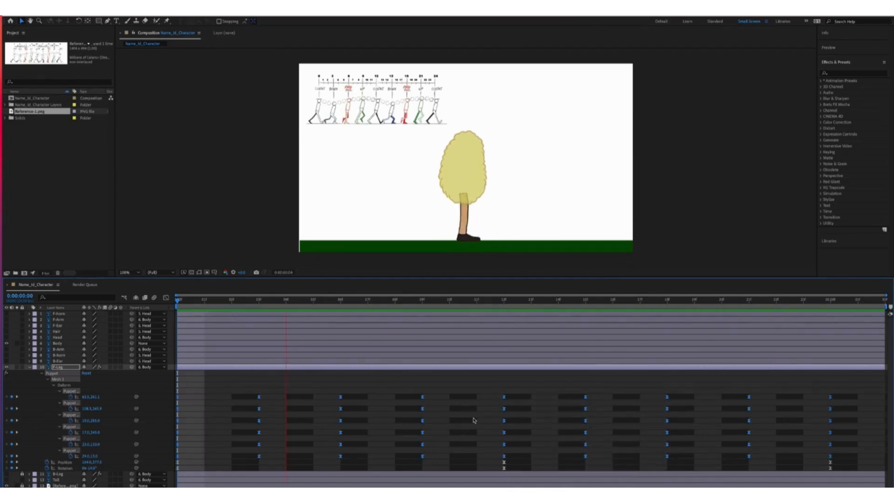
pyautogui.press('space')
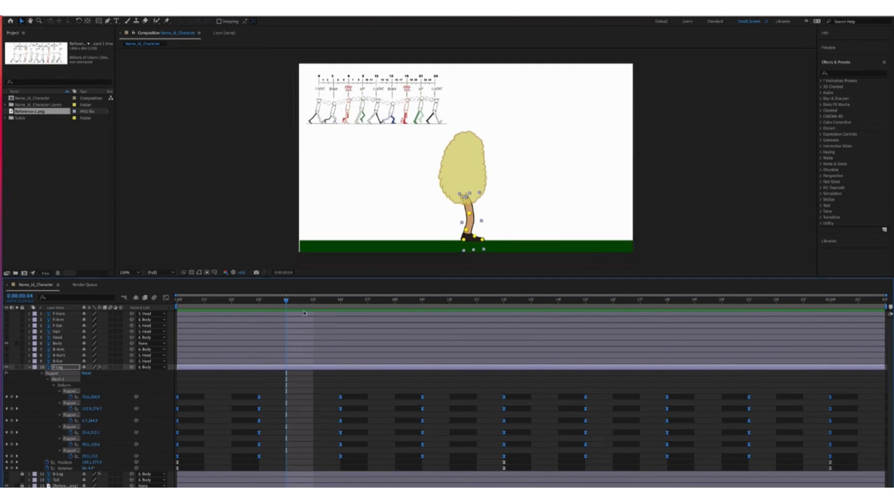
pyautogui.moveTo(271, 304); pyautogui.dragTo(177, 304)
# Lower the front leg's opacity to about 71%
pyautogui.click(30, 367)
pyautogui.click(30, 367)
pyautogui.click(36, 320)
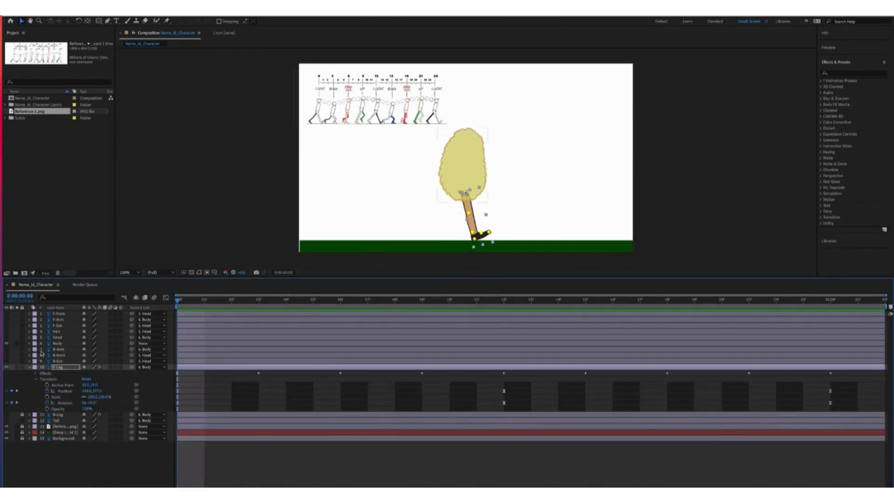
pyautogui.moveTo(86, 410); pyautogui.dragTo(79, 406)
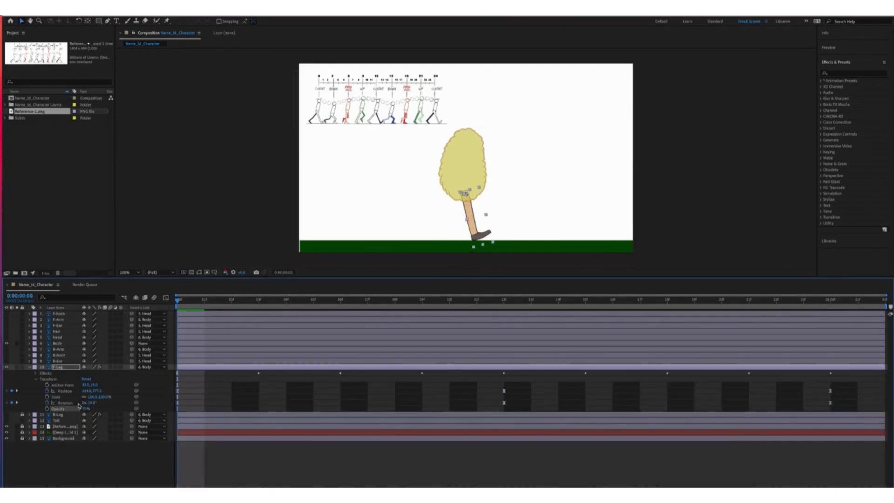
# Make the back leg visible again and reveal its animated properties with U
pyautogui.click(6, 414)
pyautogui.click(56, 415)
pyautogui.press('u')
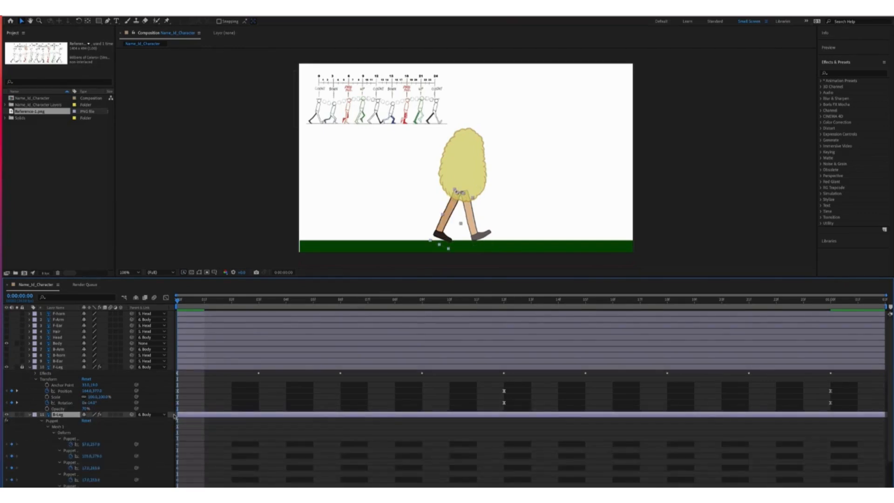
pyautogui.moveTo(696, 278); pyautogui.dragTo(684, 219)
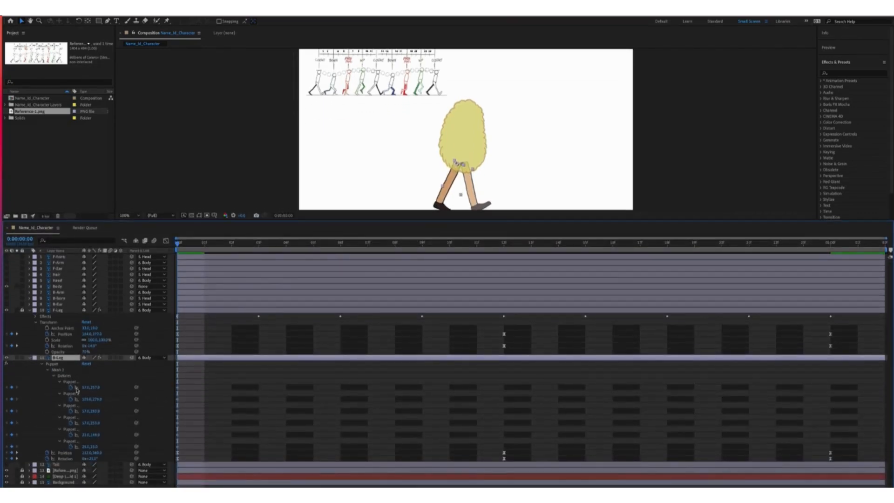
# Nudge the back leg's foot and knee pins at frame 0
pyautogui.click(535, 178)
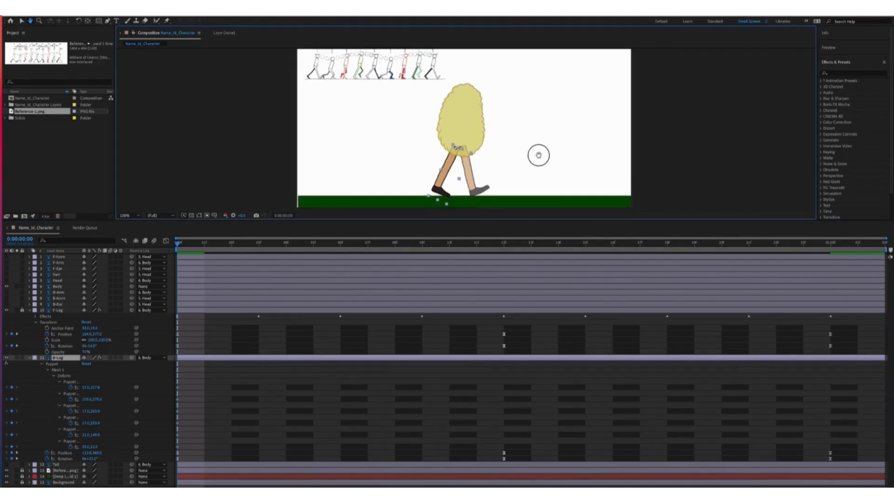
pyautogui.click(65, 382)
pyautogui.moveTo(432, 188); pyautogui.dragTo(433, 188)
pyautogui.moveTo(442, 189); pyautogui.dragTo(440, 190)
pyautogui.moveTo(444, 169); pyautogui.dragTo(445, 194)
pyautogui.click(422, 182)
pyautogui.click(436, 187)
# Refine the back leg's toe, knee, ankle and heel pins in its start pose
pyautogui.click(276, 180)
pyautogui.click(67, 382)
pyautogui.moveTo(445, 170); pyautogui.dragTo(446, 168)
pyautogui.moveTo(436, 180); pyautogui.dragTo(436, 180)
pyautogui.moveTo(438, 191); pyautogui.dragTo(428, 186)
pyautogui.moveTo(439, 190); pyautogui.dragTo(437, 191)
pyautogui.moveTo(429, 186); pyautogui.dragTo(427, 187)
pyautogui.moveTo(436, 180); pyautogui.dragTo(440, 192)
# Copy the back leg's frame-0 pin keyframes, paste them at one second, and preview
pyautogui.moveTo(189, 385); pyautogui.dragTo(180, 449)
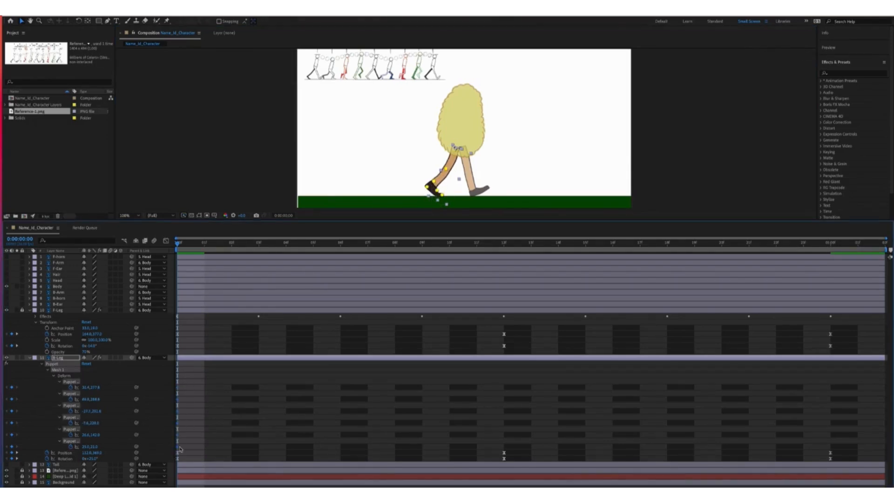
pyautogui.moveTo(177, 246); pyautogui.dragTo(831, 244)
pyautogui.press('super+v')
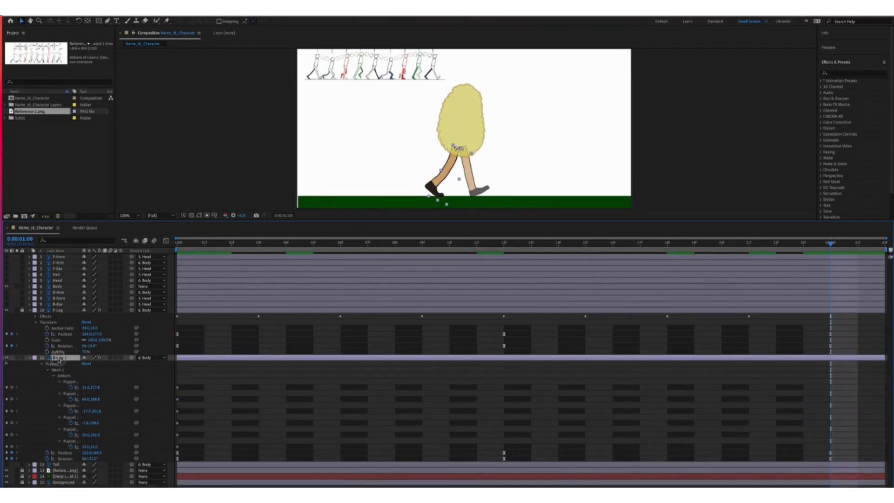
pyautogui.click(78, 382)
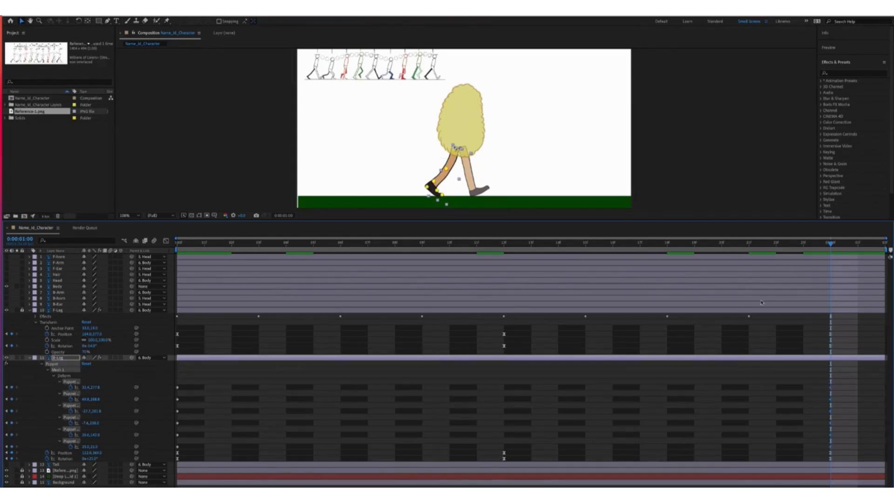
pyautogui.press('space')
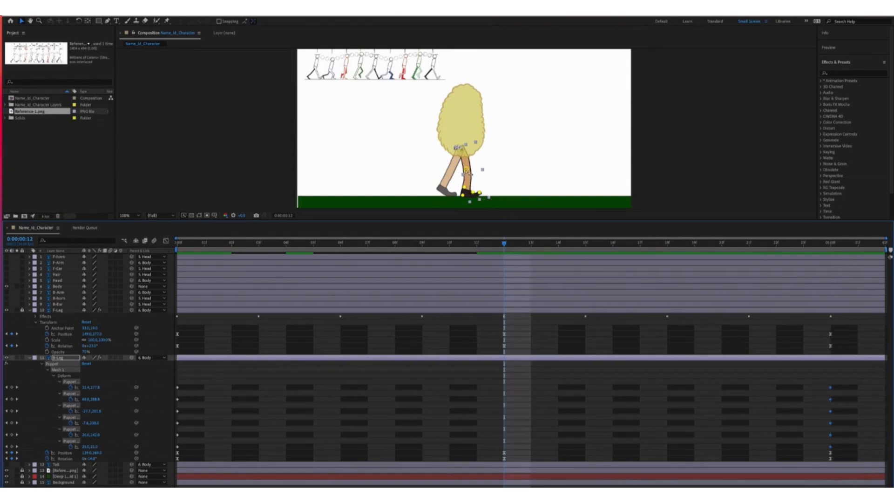
# Shift the back leg's knee, ankle, toe and foot pins right at frame 12
pyautogui.moveTo(466, 170); pyautogui.dragTo(468, 172)
pyautogui.hotkey('ctrl', 'z')
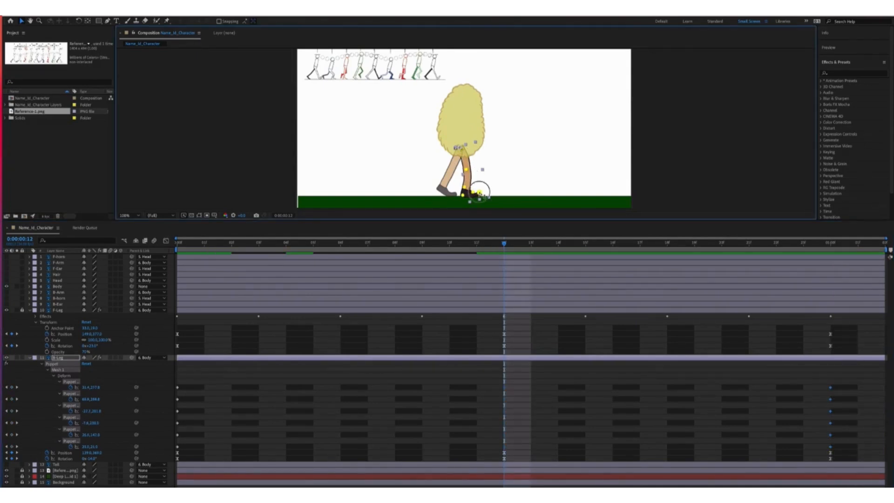
pyautogui.click(343, 191)
pyautogui.click(77, 383)
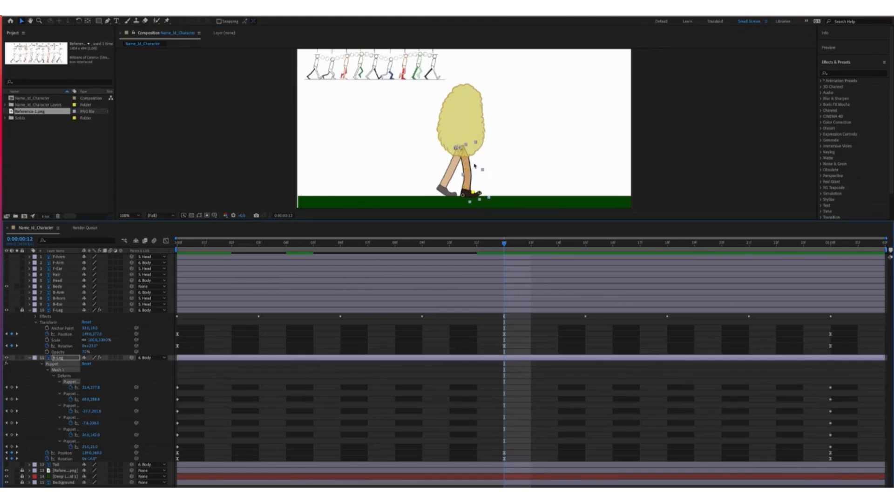
pyautogui.moveTo(466, 170); pyautogui.dragTo(469, 170)
pyautogui.moveTo(465, 188); pyautogui.dragTo(469, 187)
pyautogui.moveTo(479, 193); pyautogui.dragTo(484, 194)
pyautogui.moveTo(473, 192); pyautogui.dragTo(470, 185)
# Fine-tune the back leg's ankle, knee and foot pins for the frame-12 passing pose
pyautogui.moveTo(469, 169); pyautogui.dragTo(467, 167)
pyautogui.moveTo(469, 185); pyautogui.dragTo(469, 185)
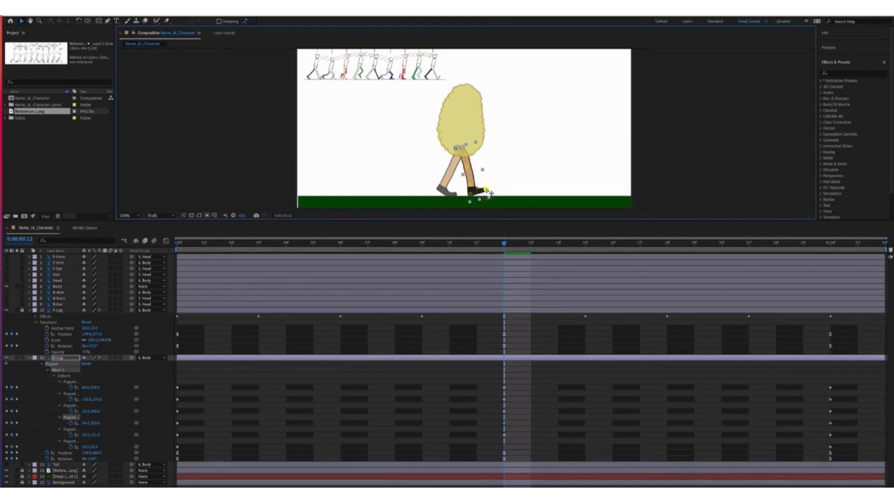
pyautogui.click(478, 187)
pyautogui.click(470, 193)
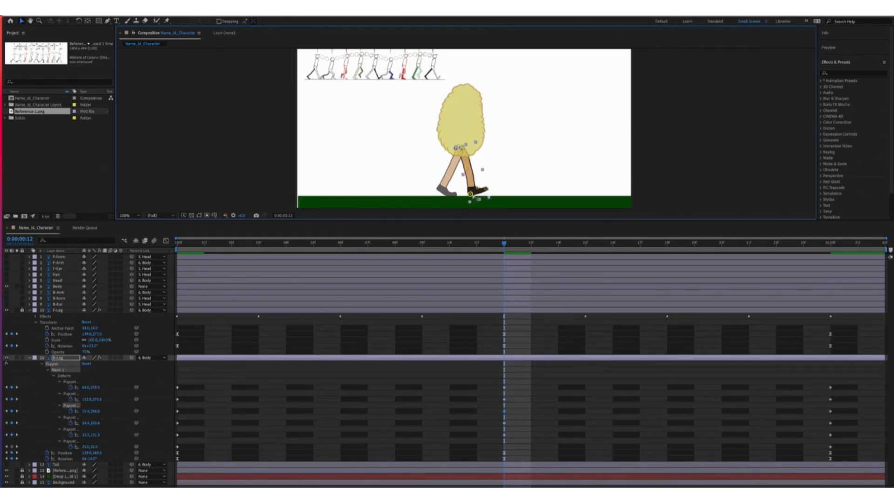
pyautogui.click(17, 441)
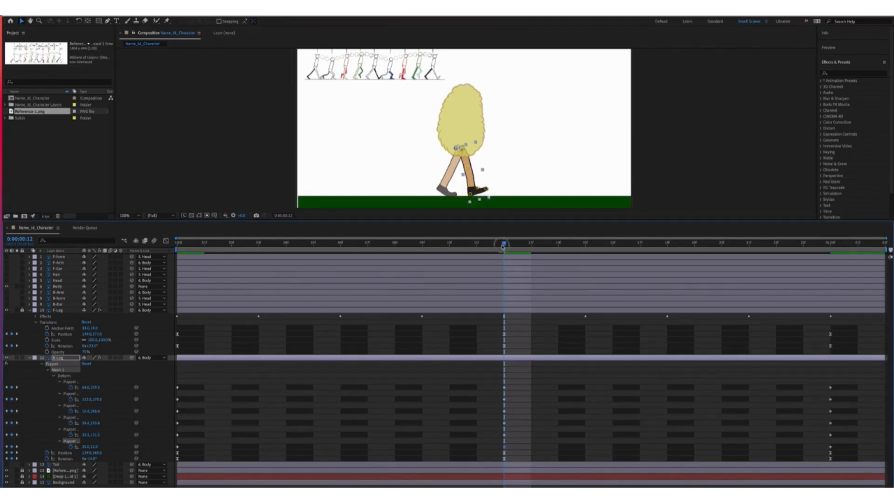
pyautogui.moveTo(503, 246); pyautogui.dragTo(146, 287)
pyautogui.rightClick(271, 292)
# Preview the walk cycle, then go to frame 3 with the B-Leg layer selected
pyautogui.click(465, 234)
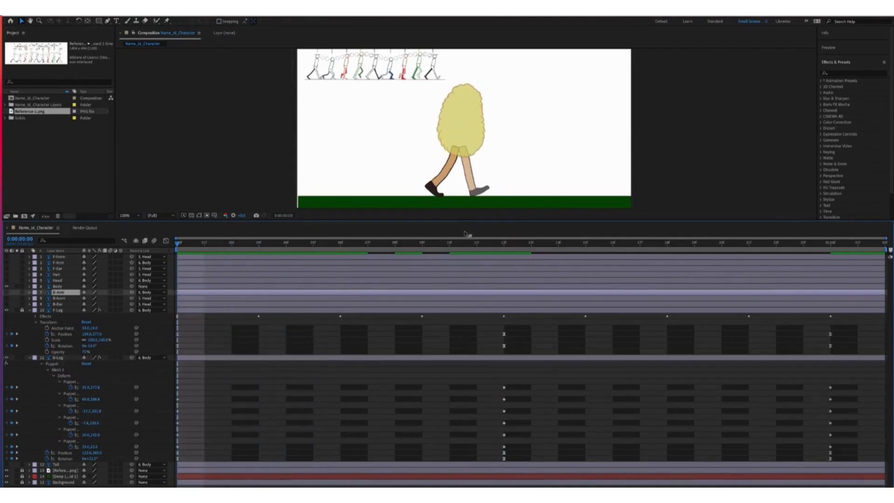
pyautogui.press('space')
pyautogui.click(505, 243)
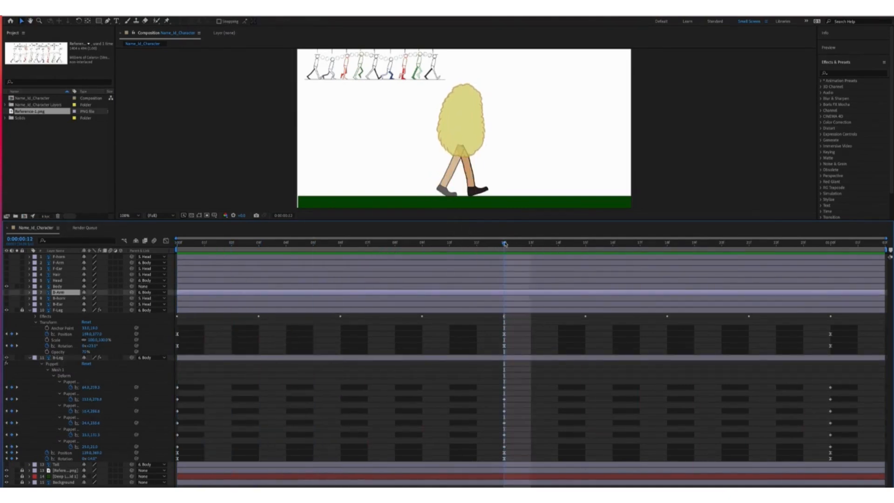
pyautogui.moveTo(504, 244); pyautogui.dragTo(258, 243)
pyautogui.click(219, 360)
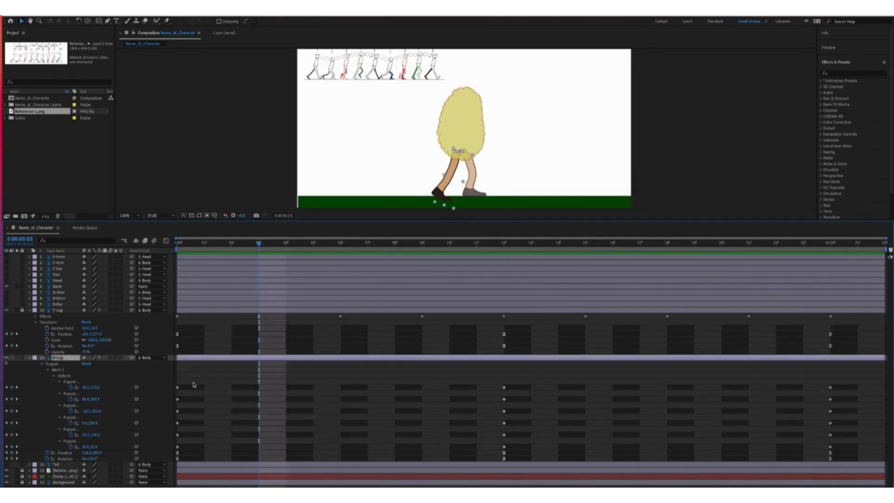
# Lift the back heel at frame 3 and nudge the knee, ankle and foot pins
pyautogui.click(71, 380)
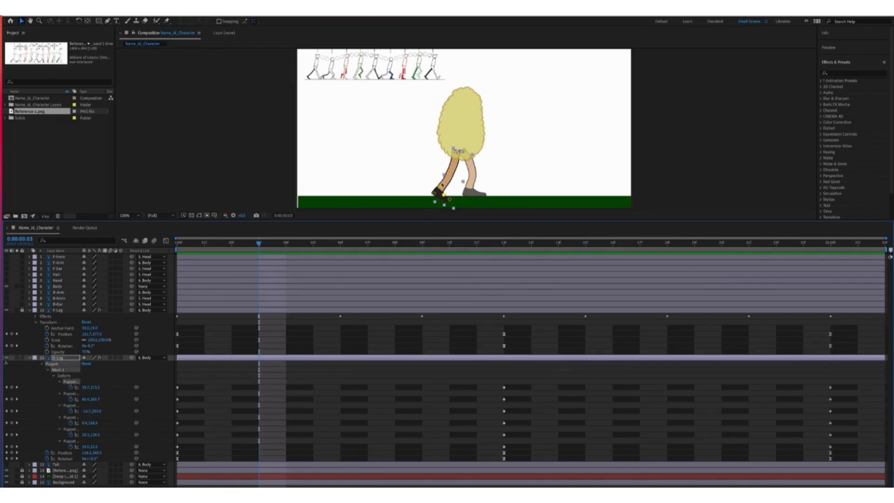
pyautogui.moveTo(434, 193); pyautogui.dragTo(441, 182)
pyautogui.moveTo(444, 194); pyautogui.dragTo(438, 193)
pyautogui.moveTo(450, 200); pyautogui.dragTo(445, 195)
pyautogui.moveTo(450, 172)
pyautogui.mouseDown()
pyautogui.moveTo(440, 194)
pyautogui.moveTo(451, 170)
pyautogui.mouseUp()
pyautogui.moveTo(440, 179); pyautogui.dragTo(441, 178)
pyautogui.moveTo(430, 181); pyautogui.dragTo(431, 180)
pyautogui.moveTo(440, 188); pyautogui.dragTo(440, 186)
pyautogui.moveTo(439, 186); pyautogui.dragTo(438, 186)
pyautogui.click(436, 187)
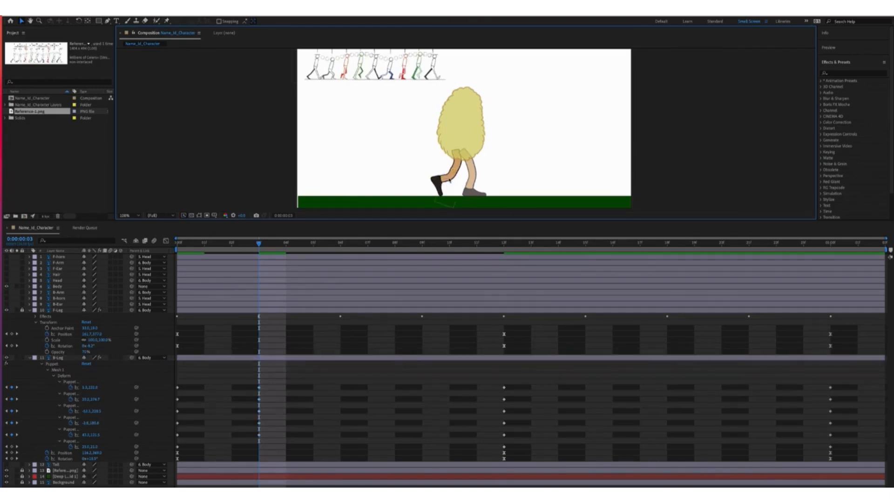
pyautogui.click(450, 181)
# Refine the frame-3 knee and foot pins, undoing an unwanted hip pin move
pyautogui.click(97, 381)
pyautogui.click(78, 382)
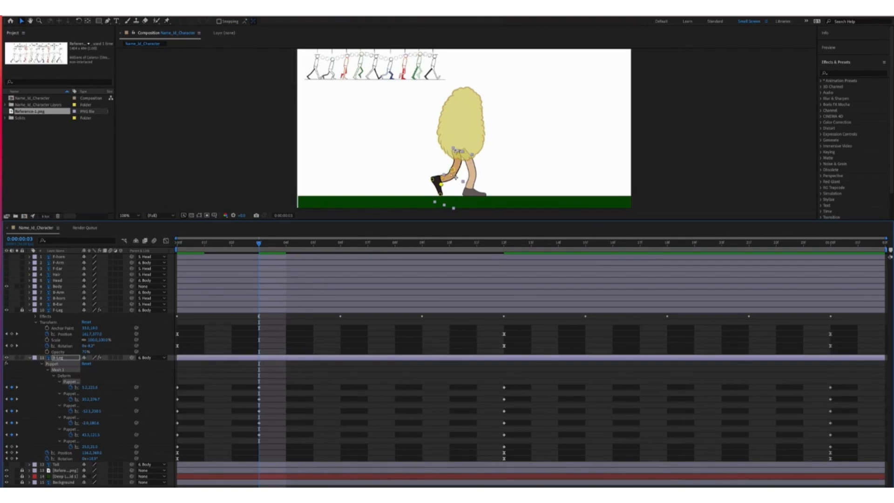
pyautogui.moveTo(453, 171); pyautogui.dragTo(454, 170)
pyautogui.moveTo(442, 178); pyautogui.dragTo(453, 152)
pyautogui.hotkey('ctrl', 'z')
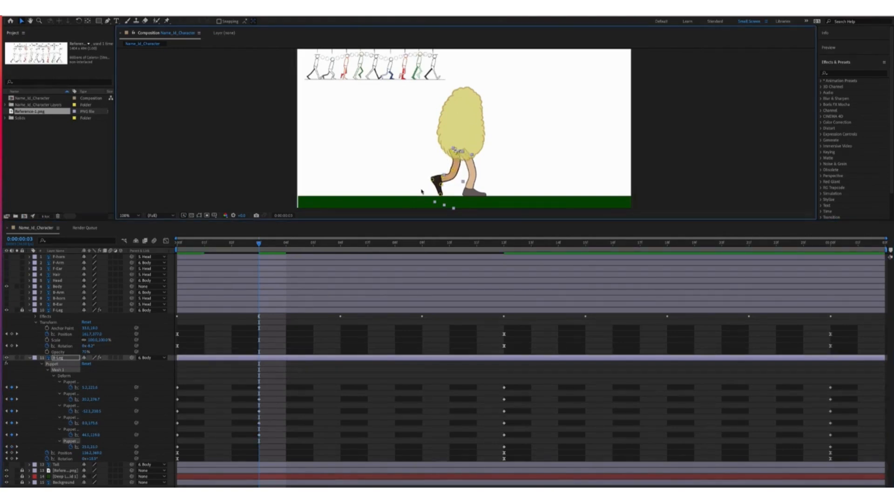
pyautogui.moveTo(441, 185); pyautogui.dragTo(441, 177)
pyautogui.moveTo(432, 179); pyautogui.dragTo(431, 179)
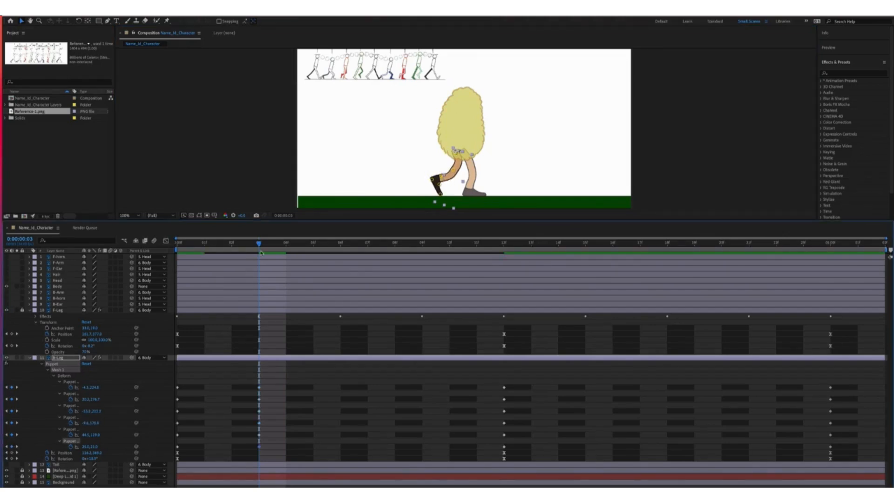
# Pose the back leg at frame 6 by moving its foot, knee, hip and heel pins
pyautogui.press('pagedown')
pyautogui.press('pagedown')
pyautogui.press('pagedown')
pyautogui.moveTo(456, 182)
pyautogui.mouseDown()
pyautogui.moveTo(443, 179)
pyautogui.moveTo(450, 187)
pyautogui.moveTo(462, 170)
pyautogui.moveTo(452, 175)
pyautogui.mouseUp()
pyautogui.moveTo(462, 169); pyautogui.dragTo(463, 169)
pyautogui.moveTo(458, 150); pyautogui.dragTo(461, 150)
pyautogui.moveTo(463, 169); pyautogui.dragTo(443, 178)
pyautogui.moveTo(450, 188); pyautogui.dragTo(447, 185)
# Fine-tune the frame-6 foot pins, then bend the back leg at frame 9
pyautogui.moveTo(458, 196); pyautogui.dragTo(444, 192)
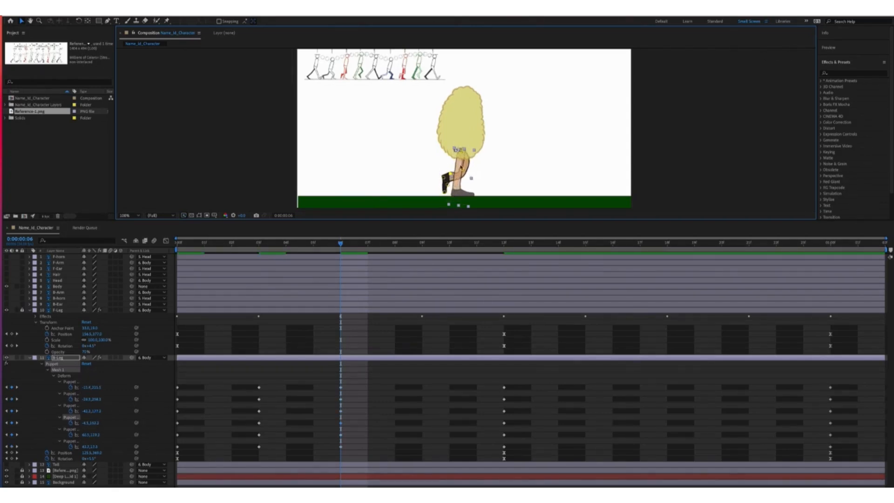
pyautogui.hotkey('ctrl', 'z')
pyautogui.hotkey('ctrl', 'z')
pyautogui.hotkey('ctrl', 'z')
pyautogui.hotkey('ctrl', 'z')
pyautogui.hotkey('ctrl', 'z')
pyautogui.hotkey('ctrl', 'z')
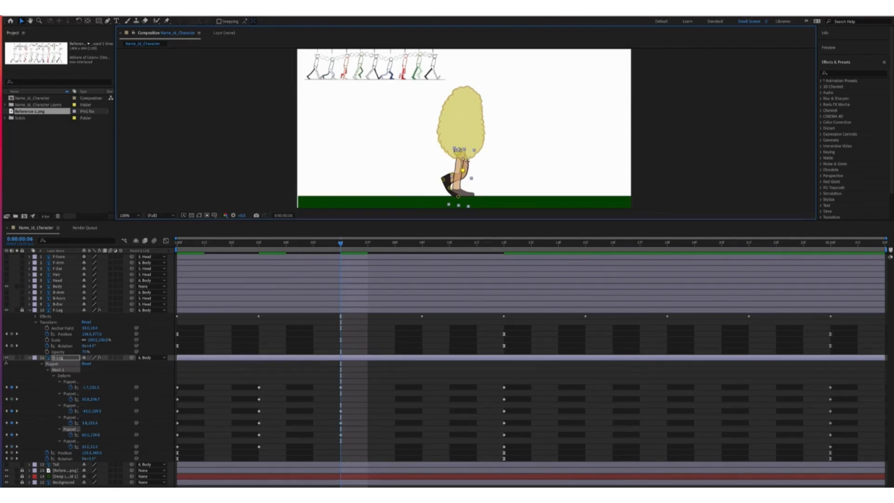
pyautogui.moveTo(463, 170); pyautogui.dragTo(444, 190)
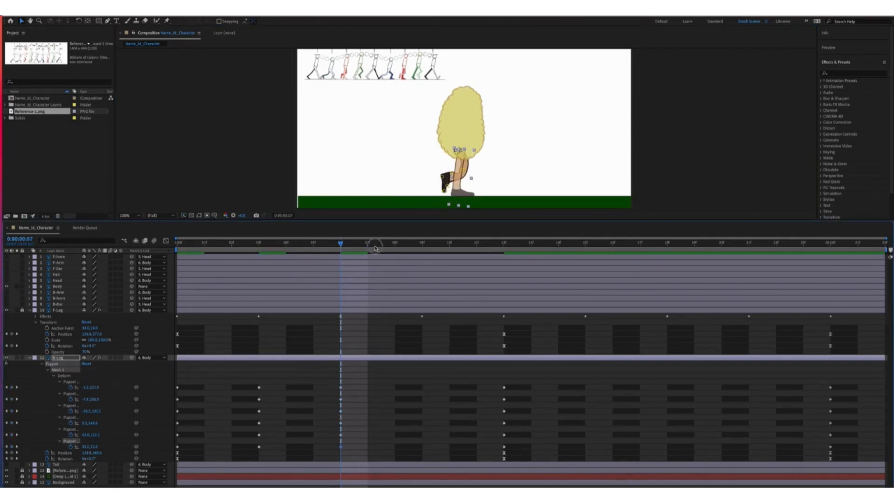
pyautogui.moveTo(376, 247); pyautogui.dragTo(423, 244)
pyautogui.moveTo(466, 165); pyautogui.dragTo(465, 184)
pyautogui.moveTo(466, 194)
pyautogui.mouseDown()
pyautogui.moveTo(465, 175)
pyautogui.moveTo(465, 184)
pyautogui.mouseUp()
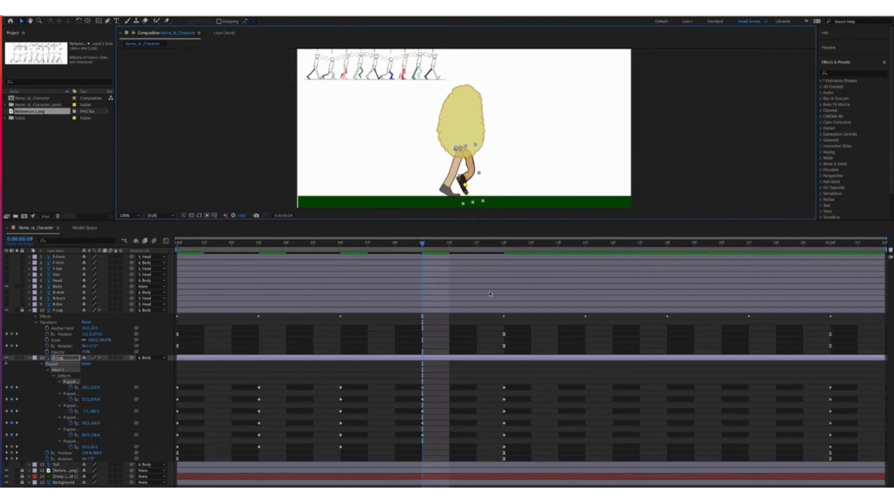
# Pose the back leg's knee, ankle, heel and toe pins at frame 15
pyautogui.moveTo(423, 243); pyautogui.dragTo(579, 240)
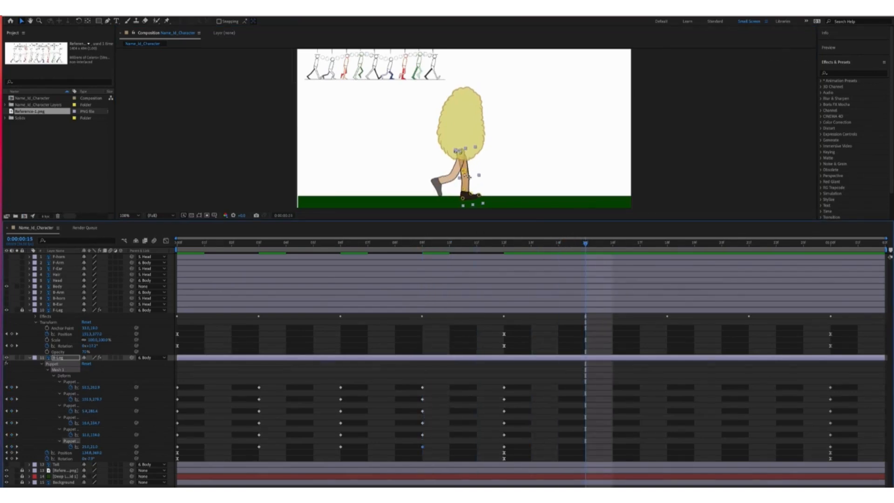
pyautogui.moveTo(465, 171); pyautogui.dragTo(470, 170)
pyautogui.moveTo(464, 189); pyautogui.dragTo(465, 187)
pyautogui.moveTo(463, 198); pyautogui.dragTo(472, 192)
pyautogui.moveTo(479, 195); pyautogui.dragTo(465, 186)
pyautogui.moveTo(461, 195); pyautogui.dragTo(462, 195)
pyautogui.click(472, 190)
pyautogui.click(150, 403)
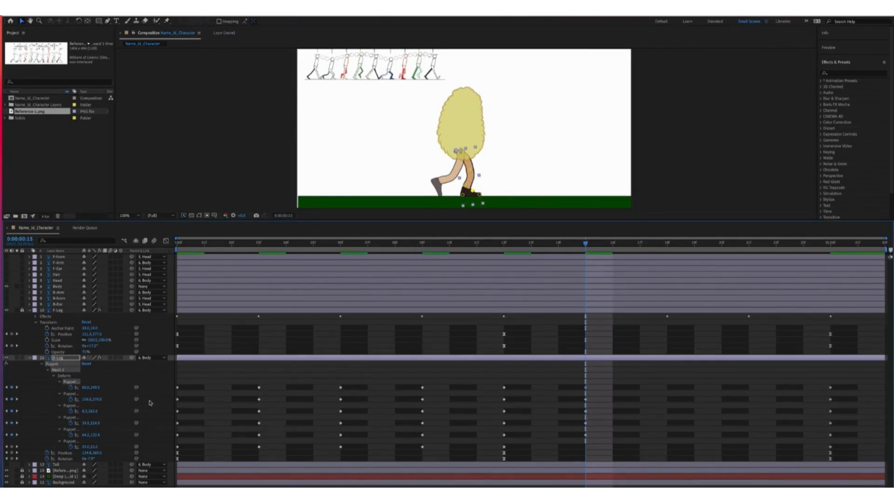
# Key the back leg pose at frames 18 and 21, then marquee-select the later keyframes
pyautogui.press('k')
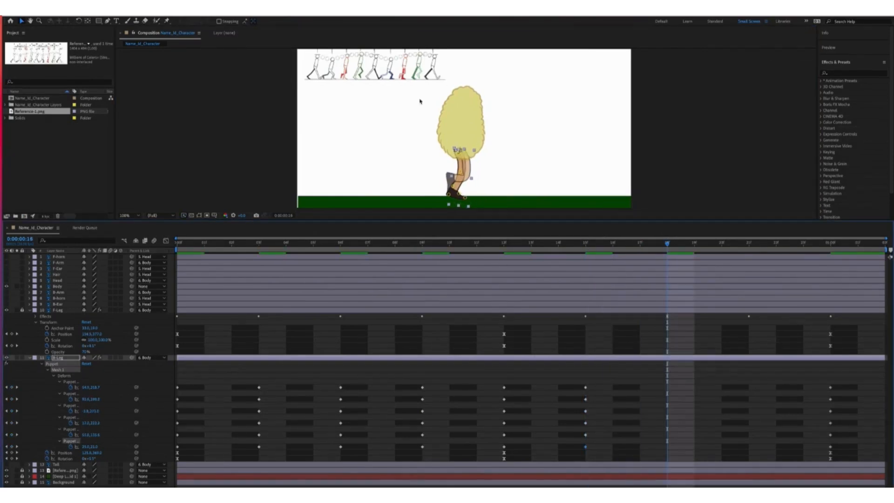
pyautogui.click(459, 193)
pyautogui.moveTo(462, 172); pyautogui.dragTo(459, 174)
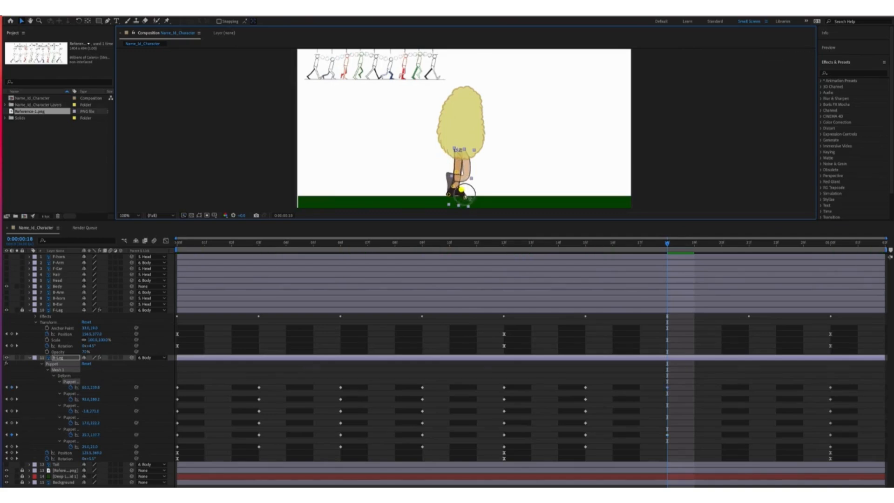
pyautogui.moveTo(467, 194); pyautogui.dragTo(452, 193)
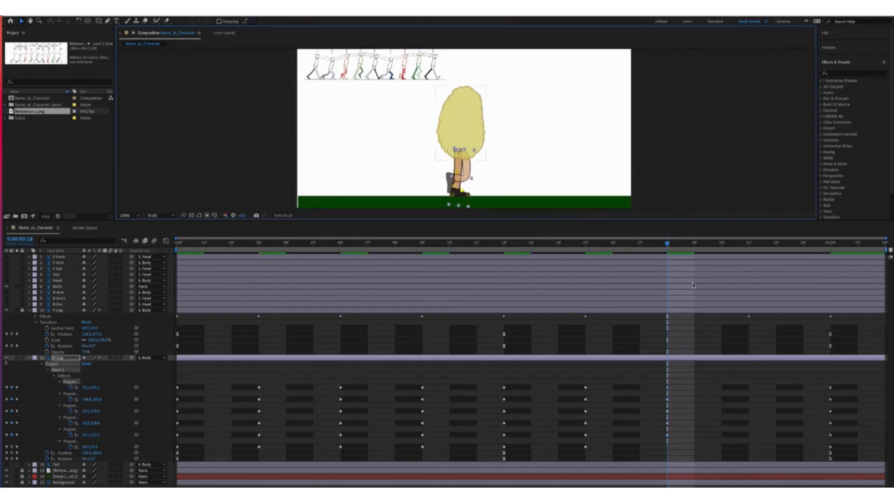
pyautogui.click(12, 447)
pyautogui.moveTo(668, 243); pyautogui.dragTo(747, 243)
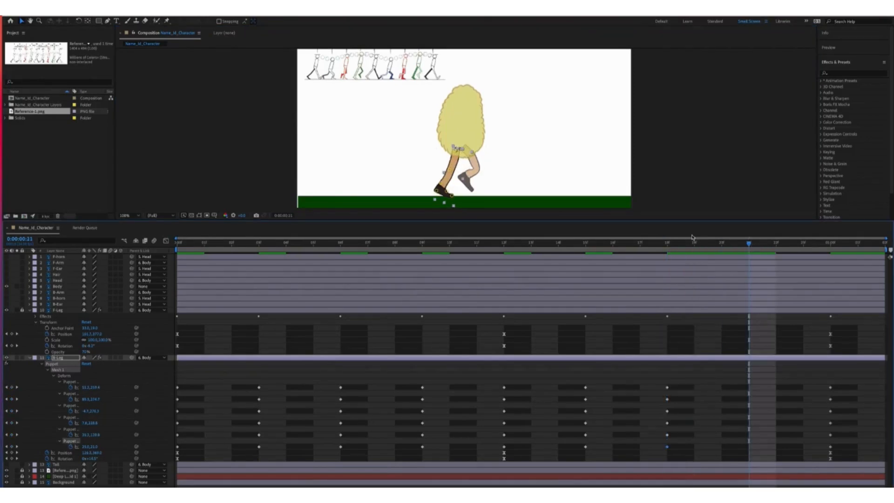
pyautogui.moveTo(442, 183); pyautogui.dragTo(443, 180)
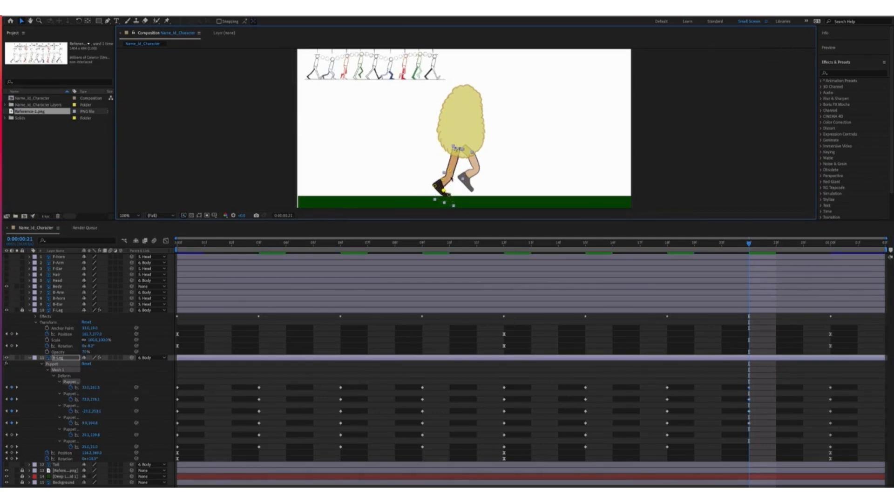
pyautogui.moveTo(846, 377); pyautogui.dragTo(168, 459)
# Apply Easy Ease to the selected B-Leg keyframes and preview the walk cycle
pyautogui.rightClick(505, 418)
pyautogui.moveTo(559, 483)
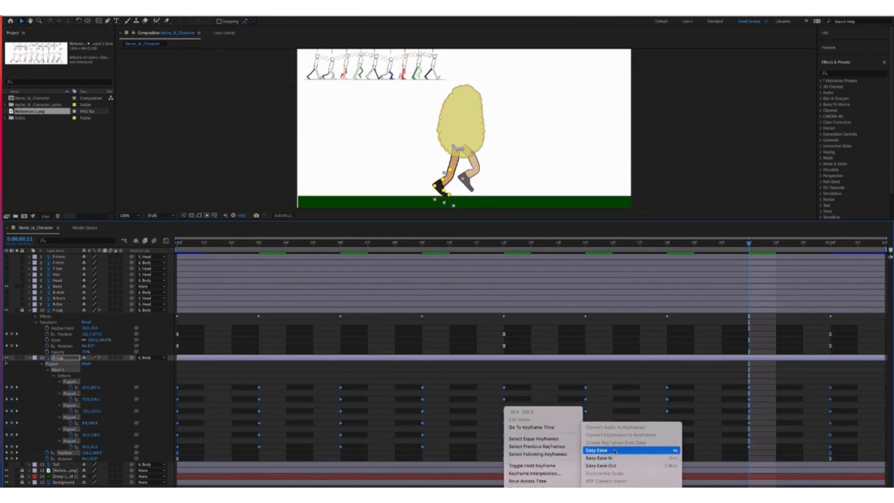
pyautogui.click(619, 448)
pyautogui.press('space')
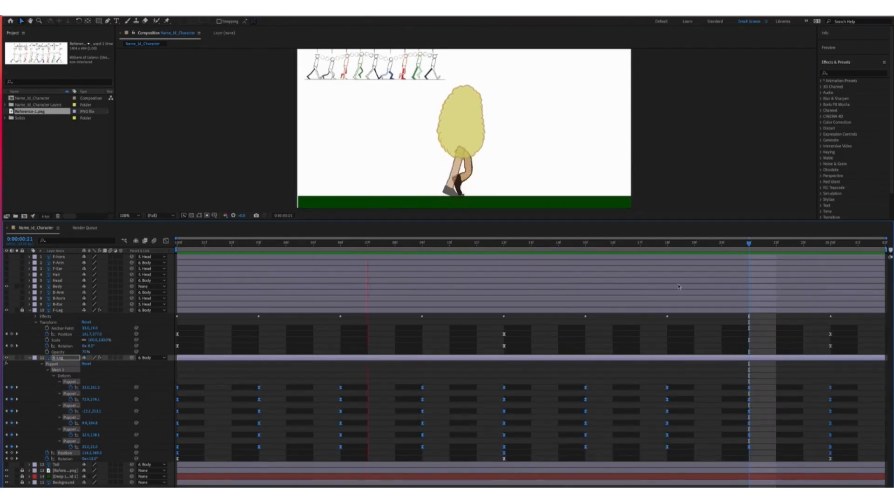
pyautogui.click(30, 359)
pyautogui.click(22, 358)
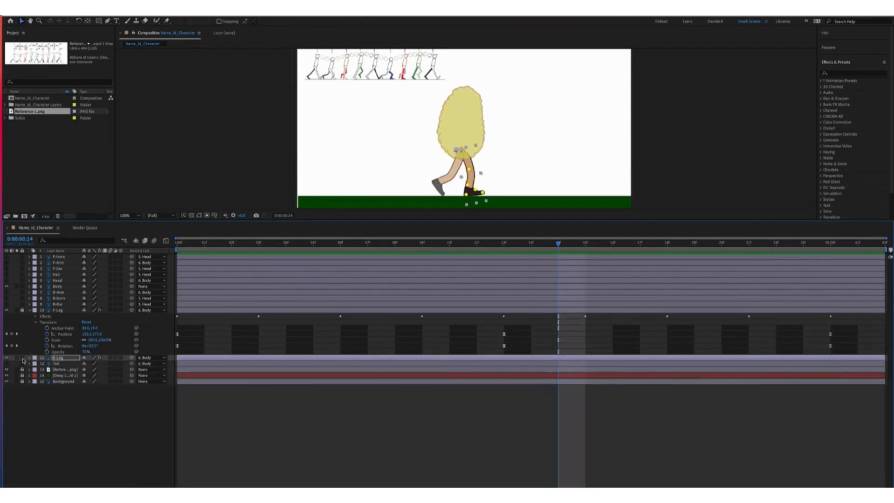
pyautogui.click(30, 358)
pyautogui.click(30, 288)
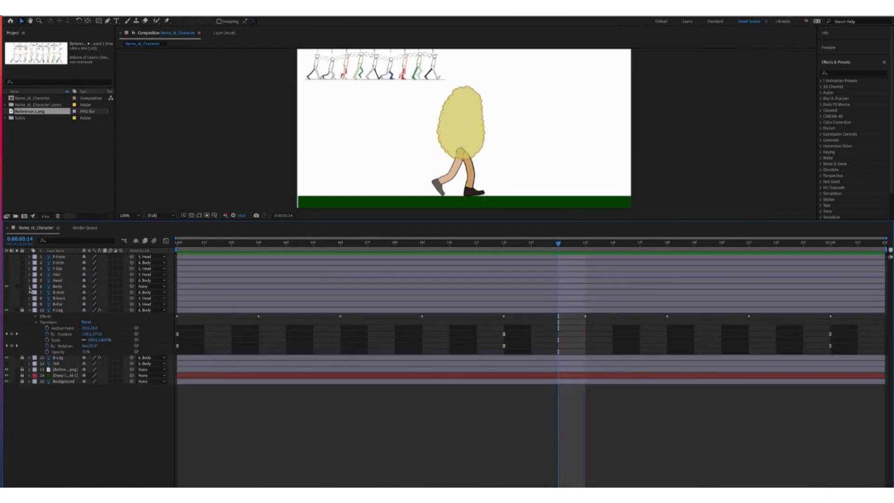
# Raise F-Leg and Body opacity back to 100% and collapse their layers
pyautogui.moveTo(86, 352); pyautogui.dragTo(139, 351)
pyautogui.click(50, 310)
pyautogui.click(30, 310)
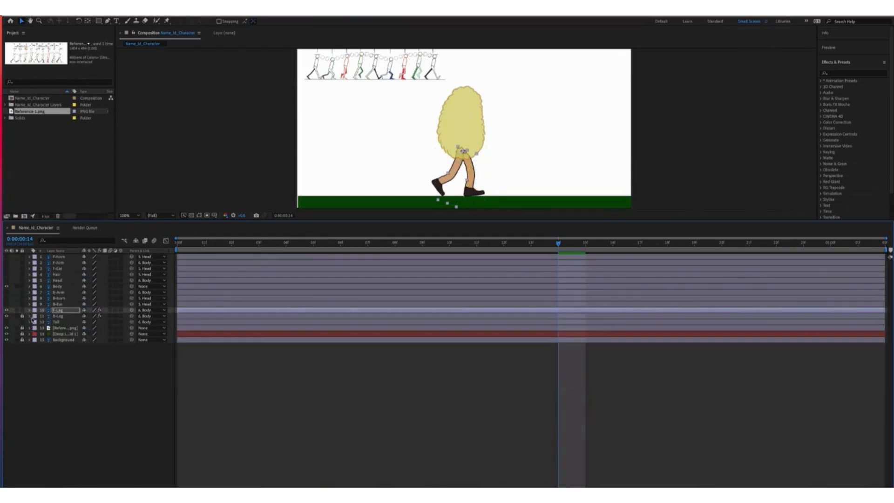
pyautogui.click(23, 316)
pyautogui.click(29, 317)
pyautogui.click(37, 293)
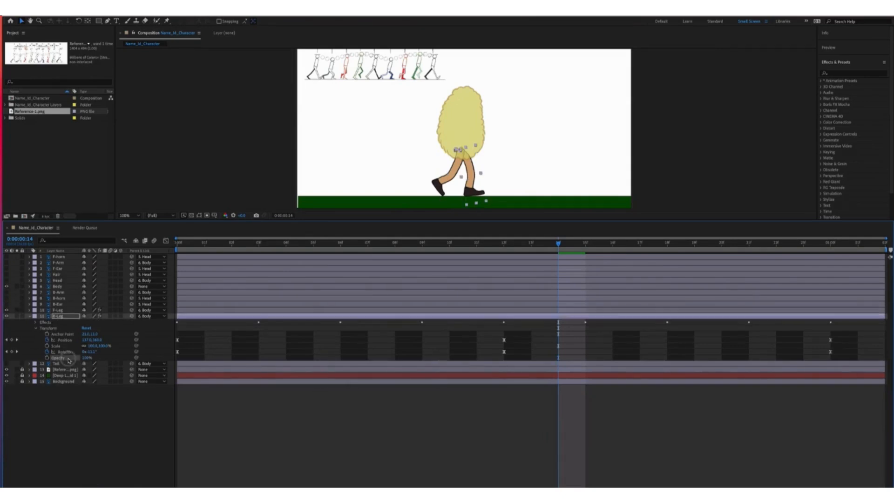
pyautogui.click(29, 287)
pyautogui.moveTo(87, 322); pyautogui.dragTo(120, 298)
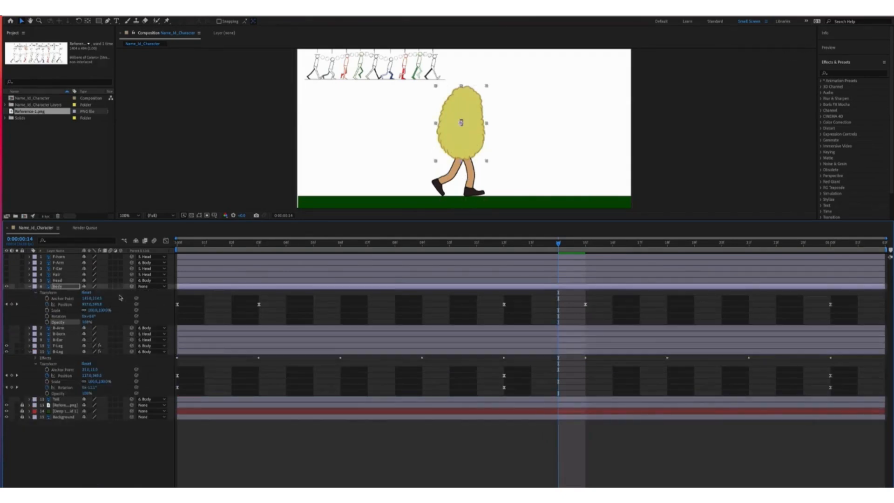
pyautogui.click(29, 287)
pyautogui.click(30, 317)
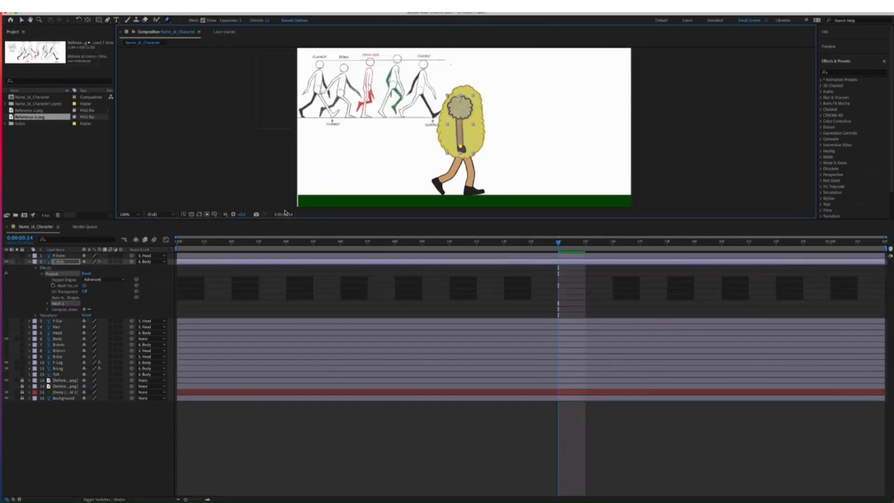
# Rebuild the front arm's puppet mesh at lower density with two new pins
pyautogui.moveTo(267, 21); pyautogui.dragTo(279, 23)
pyautogui.click(440, 165)
pyautogui.press('Delete')
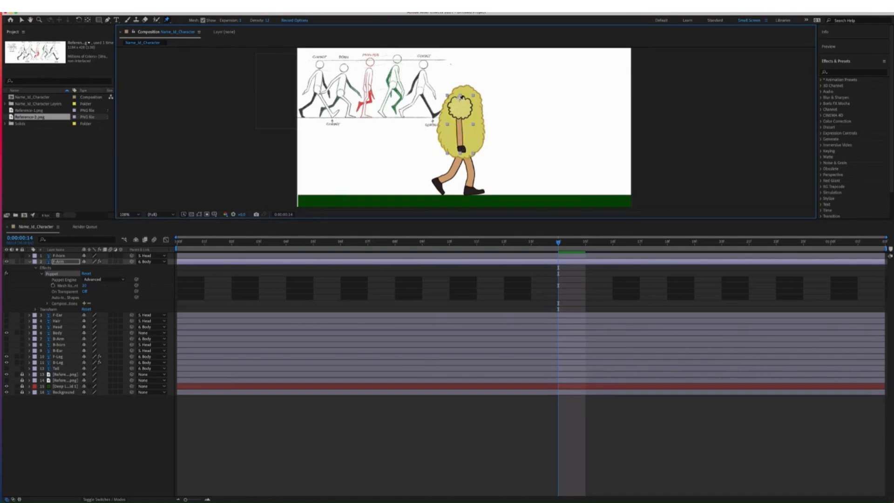
pyautogui.click(460, 99)
pyautogui.click(461, 149)
# Hide the Body layer and place two puppet pins on the back arm
pyautogui.click(30, 262)
pyautogui.click(6, 285)
pyautogui.click(7, 292)
pyautogui.click(59, 292)
pyautogui.click(30, 291)
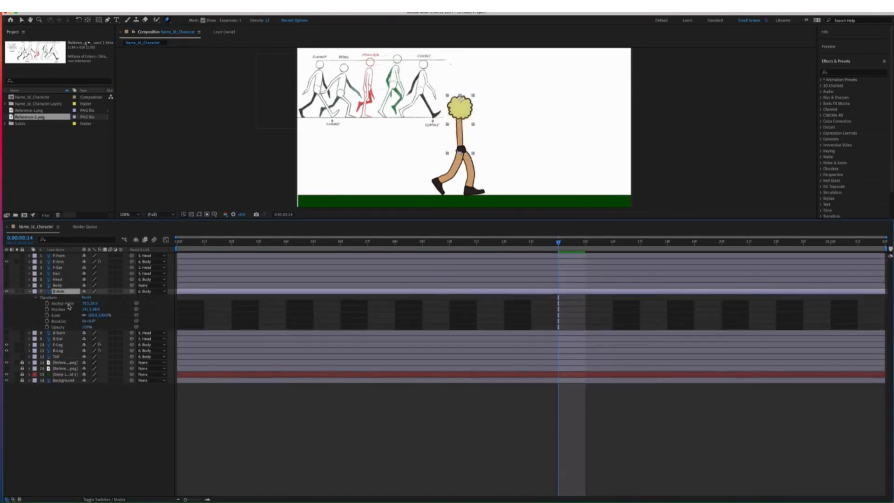
pyautogui.click(460, 99)
pyautogui.click(461, 149)
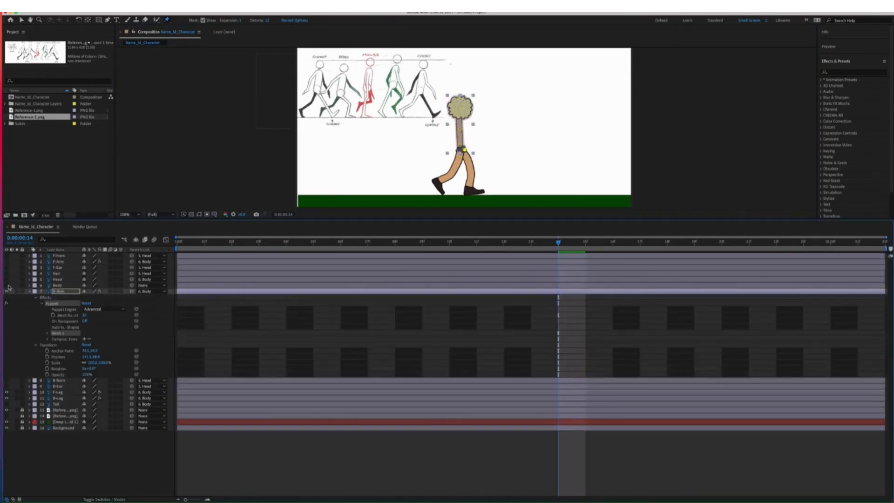
# Fade the Body to 28% opacity and lock it, then undo back before the front arm's puppet effect
pyautogui.click(30, 285)
pyautogui.click(6, 286)
pyautogui.moveTo(87, 322); pyautogui.dragTo(53, 321)
pyautogui.click(22, 285)
pyautogui.click(6, 261)
pyautogui.click(29, 262)
pyautogui.press('super+z')
pyautogui.press('super+z')
pyautogui.press('super+z')
pyautogui.press('super+z')
pyautogui.press('super+z')
pyautogui.press('super+z')
pyautogui.press('super+z')
pyautogui.press('super+z')
pyautogui.press('super+z')
pyautogui.press('super+z')
pyautogui.press('super+z')
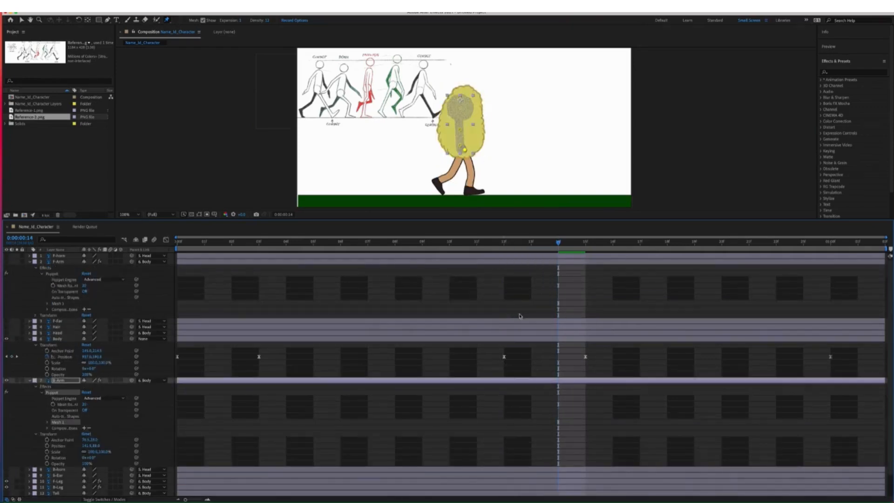
pyautogui.press('super+z')
# Re-pin the front arm at frame 0 and set the Body opacity to 67%
pyautogui.press('Home')
pyautogui.click(460, 98)
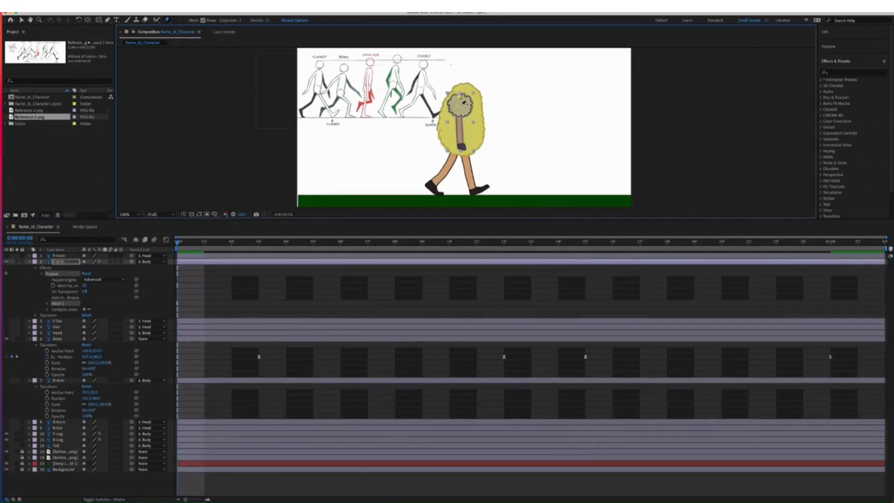
pyautogui.click(30, 262)
pyautogui.click(7, 262)
pyautogui.click(7, 327)
pyautogui.moveTo(87, 321); pyautogui.dragTo(71, 321)
# Pin the back arm at two points to create its puppet mesh
pyautogui.click(59, 326)
pyautogui.click(460, 98)
pyautogui.click(463, 147)
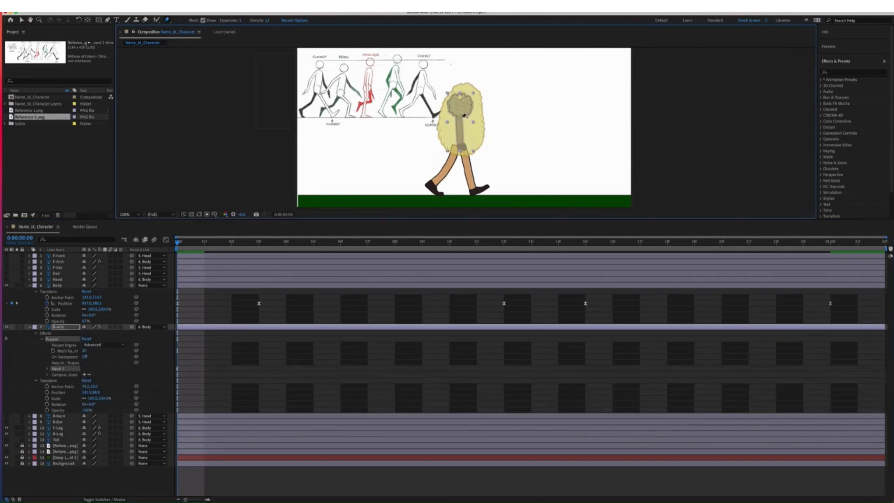
pyautogui.click(62, 328)
pyautogui.click(29, 327)
# Keyframe the front arm's rotation at frame 0 and one second, swinging it to -43° at frame 12
pyautogui.click(58, 262)
pyautogui.click(6, 262)
pyautogui.click(29, 262)
pyautogui.click(36, 268)
pyautogui.click(35, 274)
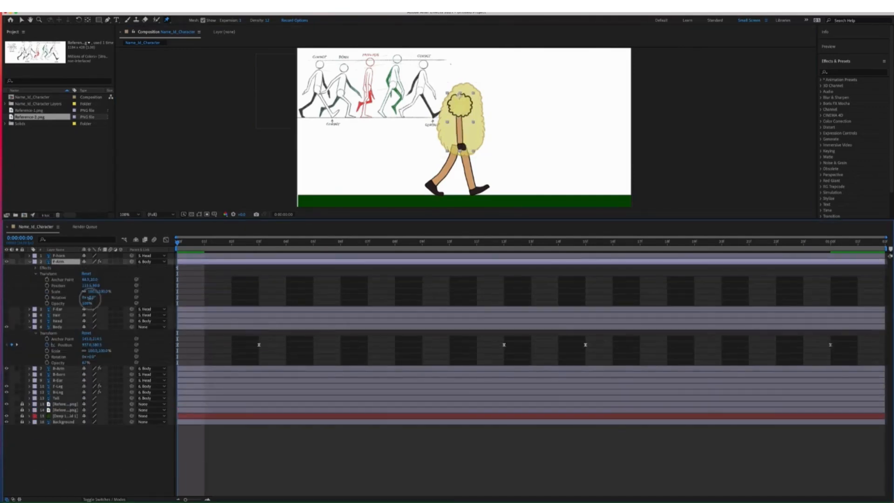
pyautogui.press('super+c')
pyautogui.click(830, 241)
pyautogui.press('super+v')
pyautogui.click(504, 242)
pyautogui.moveTo(90, 297); pyautogui.dragTo(68, 299)
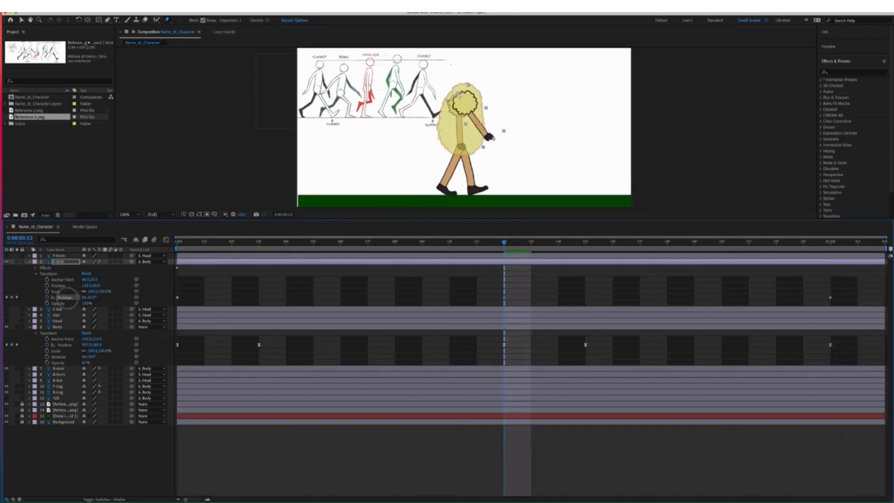
# Keyframe the back arm's rotation at frame 0 and one second, swinging it at frame 12
pyautogui.click(30, 369)
pyautogui.click(35, 422)
pyautogui.click(60, 445)
pyautogui.moveTo(504, 242); pyautogui.dragTo(177, 242)
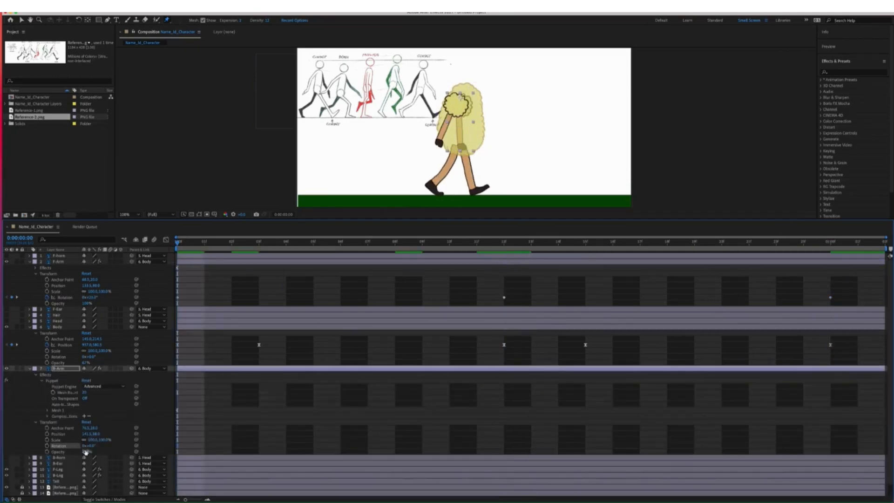
pyautogui.press('super+c')
pyautogui.click(830, 242)
pyautogui.press('super+v')
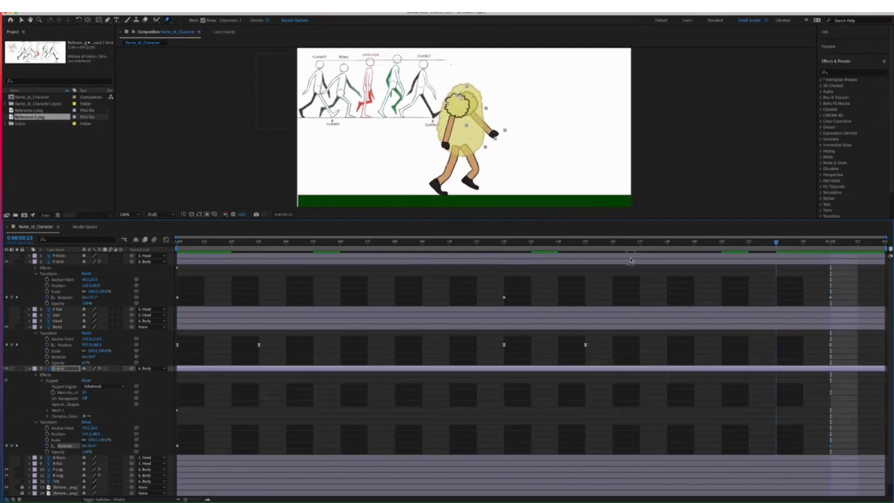
pyautogui.click(504, 242)
pyautogui.moveTo(89, 446); pyautogui.dragTo(105, 444)
# Apply Easy Ease to the back arm's rotation keyframes
pyautogui.moveTo(848, 439); pyautogui.dragTo(174, 454)
pyautogui.rightClick(504, 446)
pyautogui.moveTo(540, 495)
pyautogui.click(627, 449)
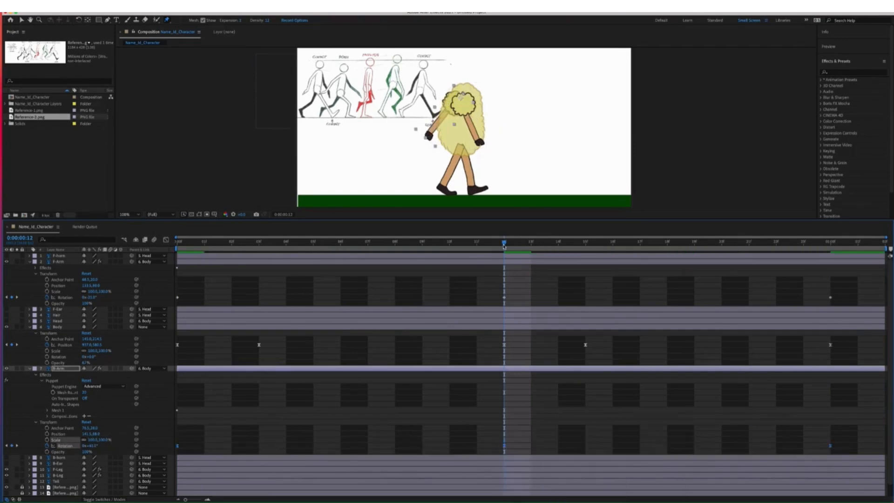
# Show only the front arm's keyframed properties and adjust one of its pins at frame 0
pyautogui.moveTo(503, 243); pyautogui.dragTo(177, 242)
pyautogui.click(30, 262)
pyautogui.click(59, 261)
pyautogui.press('u')
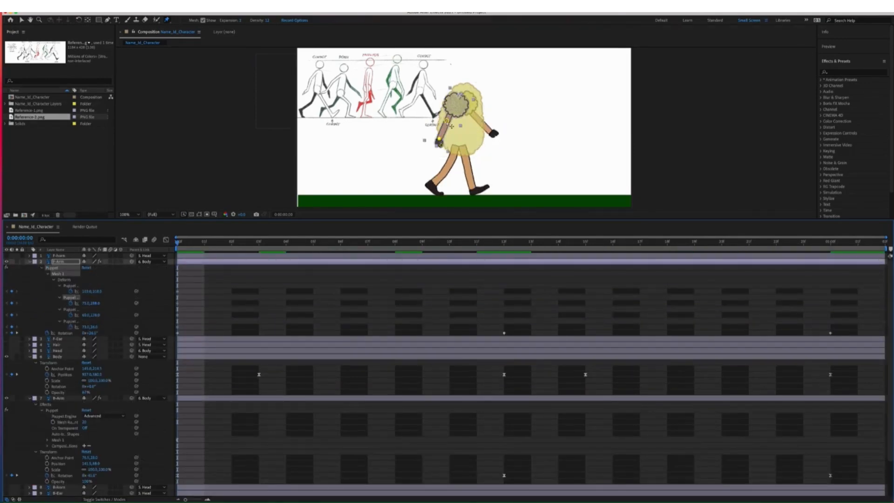
pyautogui.moveTo(451, 127); pyautogui.dragTo(441, 149)
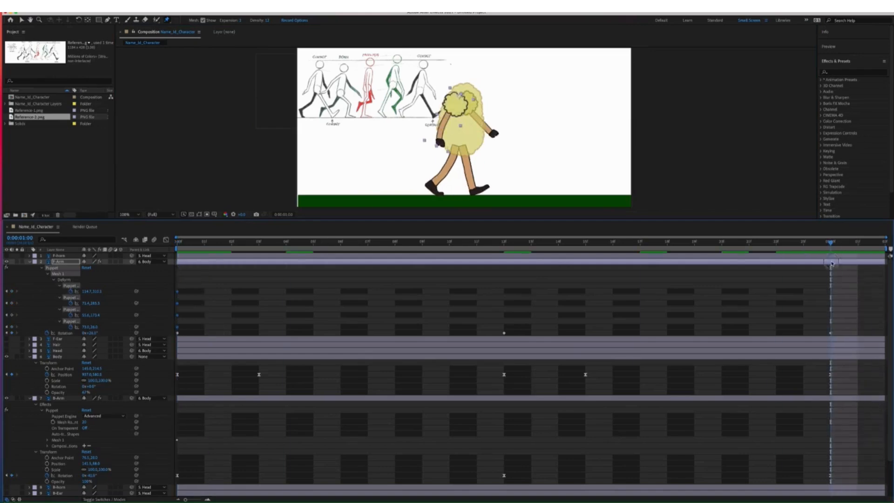
# Copy the front arm's frame-0 pin keys to frame 24 and bend the elbow at frame 12
pyautogui.moveTo(188, 286); pyautogui.dragTo(173, 328)
pyautogui.press('super+c')
pyautogui.moveTo(177, 242); pyautogui.dragTo(510, 244)
pyautogui.press('super+v')
pyautogui.moveTo(467, 123); pyautogui.dragTo(473, 129)
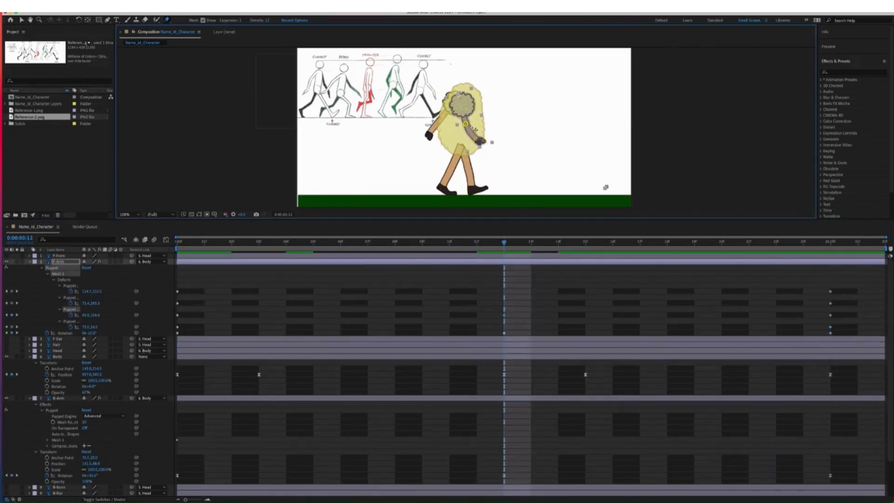
pyautogui.click(12, 327)
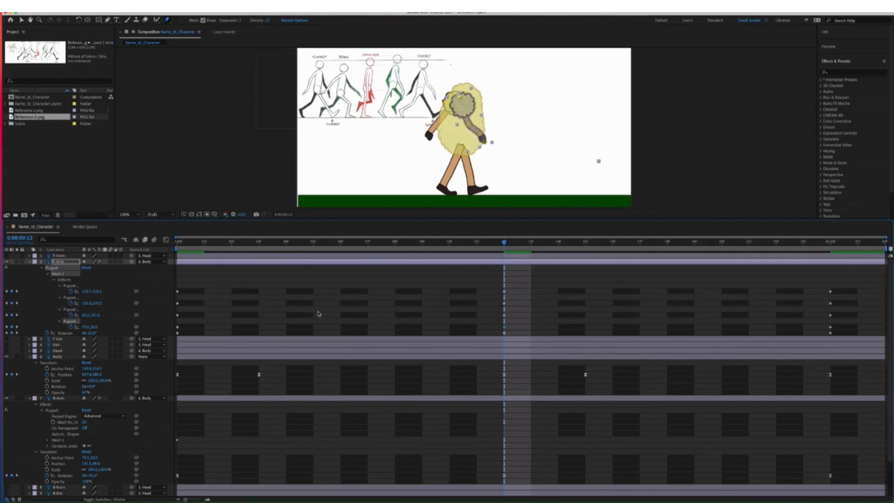
# Reposition a front arm pin at frame 3 and preview the walk cycle
pyautogui.moveTo(507, 242); pyautogui.dragTo(262, 268)
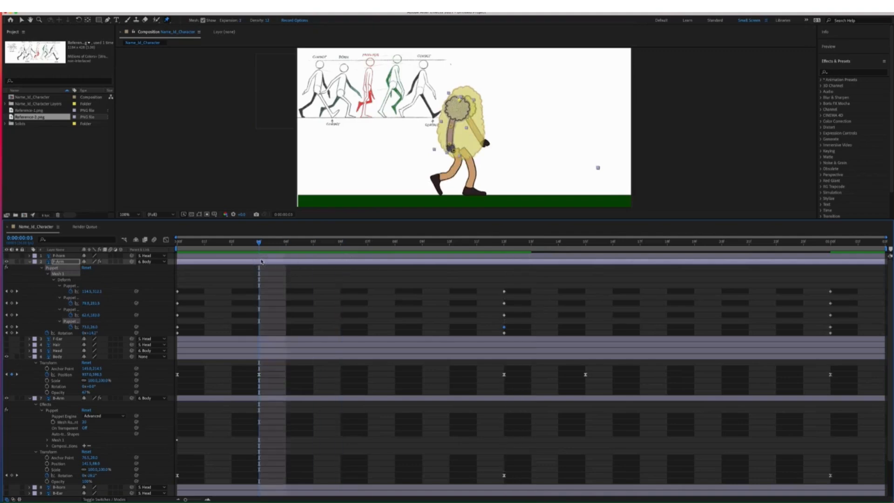
pyautogui.moveTo(453, 129); pyautogui.dragTo(450, 128)
pyautogui.moveTo(258, 242); pyautogui.dragTo(161, 272)
pyautogui.press('space')
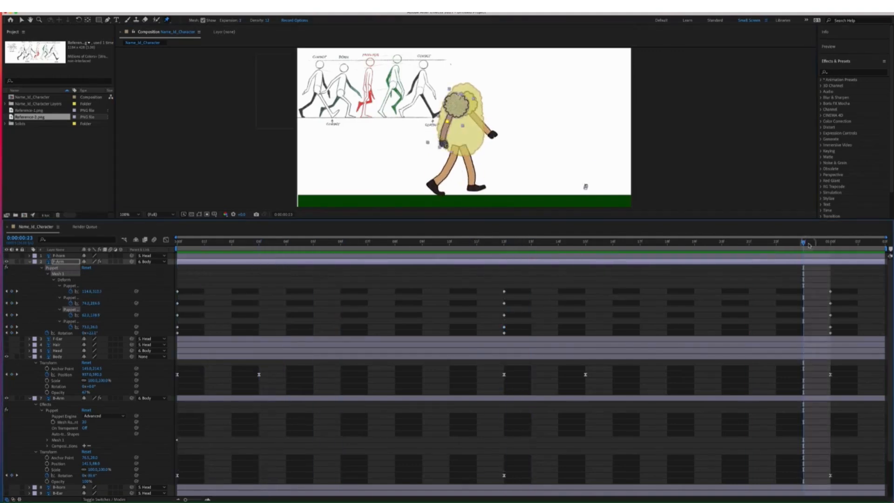
# Try a new front arm pose at frame 18, then undo those pin keys
pyautogui.moveTo(573, 237); pyautogui.dragTo(666, 239)
pyautogui.moveTo(457, 127); pyautogui.dragTo(466, 125)
pyautogui.moveTo(462, 143); pyautogui.dragTo(469, 140)
pyautogui.moveTo(465, 151); pyautogui.dragTo(472, 125)
pyautogui.moveTo(667, 242); pyautogui.dragTo(149, 272)
pyautogui.press('super+z')
pyautogui.press('super+z')
pyautogui.press('super+z')
pyautogui.press('super+z')
# Reveal the back arm's animated properties and bend it into its starting pose at frame 0
pyautogui.click(30, 262)
pyautogui.click(59, 327)
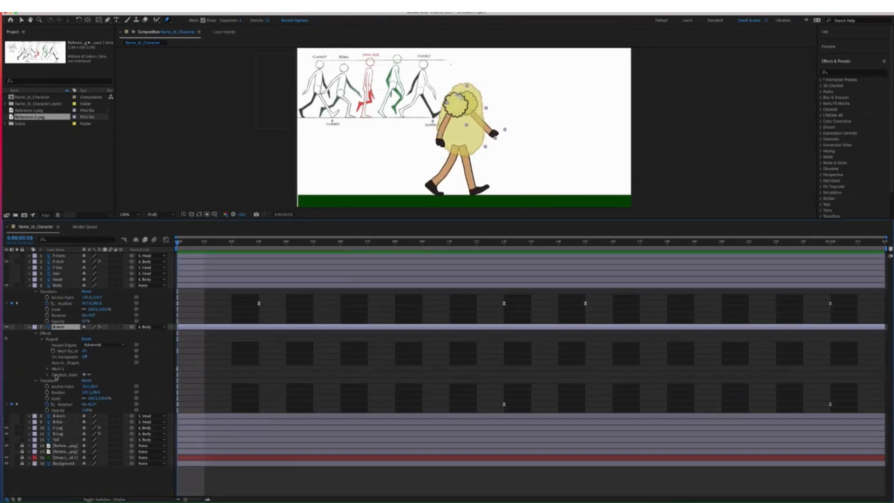
pyautogui.click(47, 368)
pyautogui.press('u')
pyautogui.press('u')
pyautogui.moveTo(496, 133); pyautogui.dragTo(499, 142)
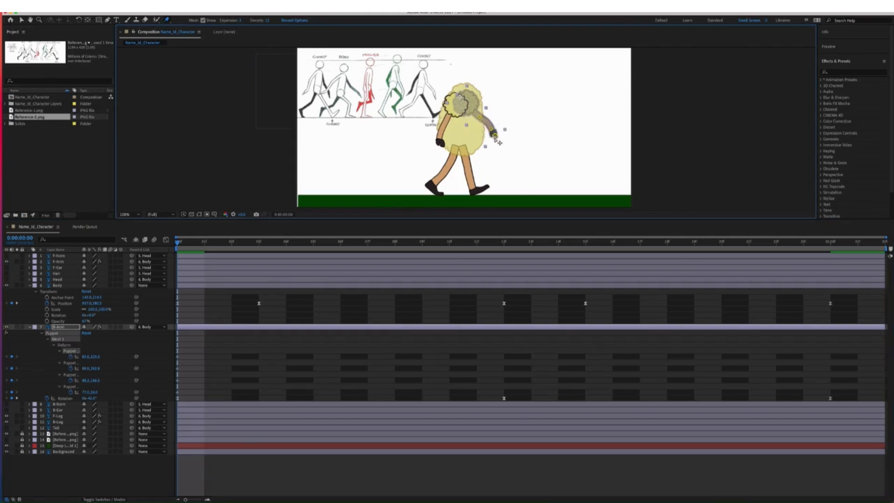
# Copy the back arm's frame-0 pin keys to frame 24 and pose the arm at frame 12
pyautogui.moveTo(169, 347); pyautogui.dragTo(188, 395)
pyautogui.press('super+c')
pyautogui.press('super+v')
pyautogui.moveTo(178, 242); pyautogui.dragTo(504, 247)
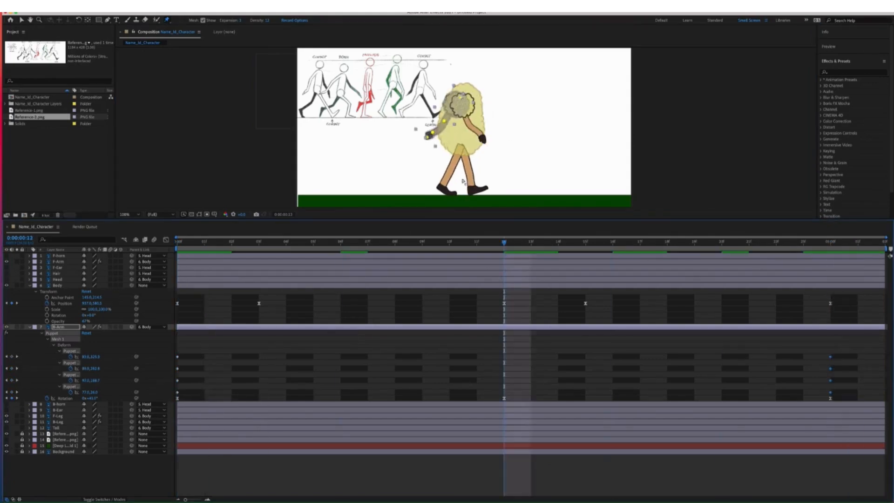
pyautogui.moveTo(425, 136); pyautogui.dragTo(433, 133)
pyautogui.press('super+z')
pyautogui.moveTo(445, 122); pyautogui.dragTo(444, 120)
pyautogui.moveTo(432, 140); pyautogui.dragTo(436, 142)
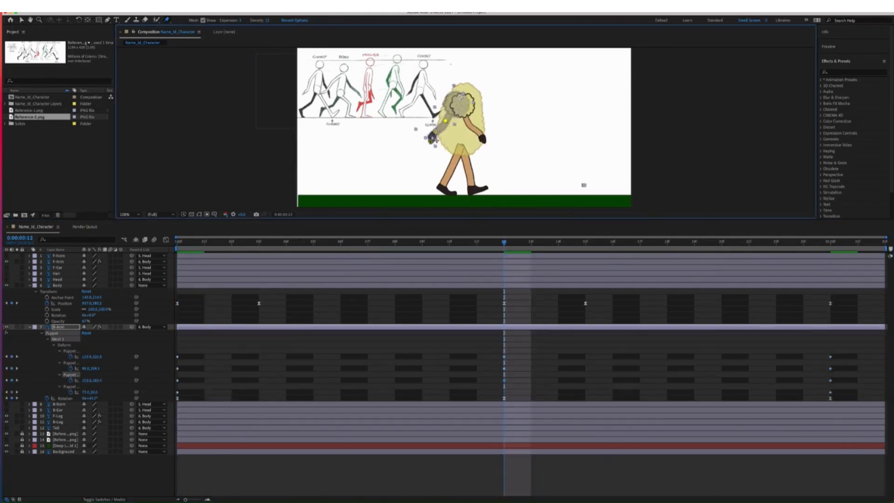
pyautogui.click(12, 392)
# Apply Easy Ease to all of the back arm's pin keyframes
pyautogui.moveTo(865, 353); pyautogui.dragTo(170, 395)
pyautogui.rightClick(504, 380)
pyautogui.click(605, 449)
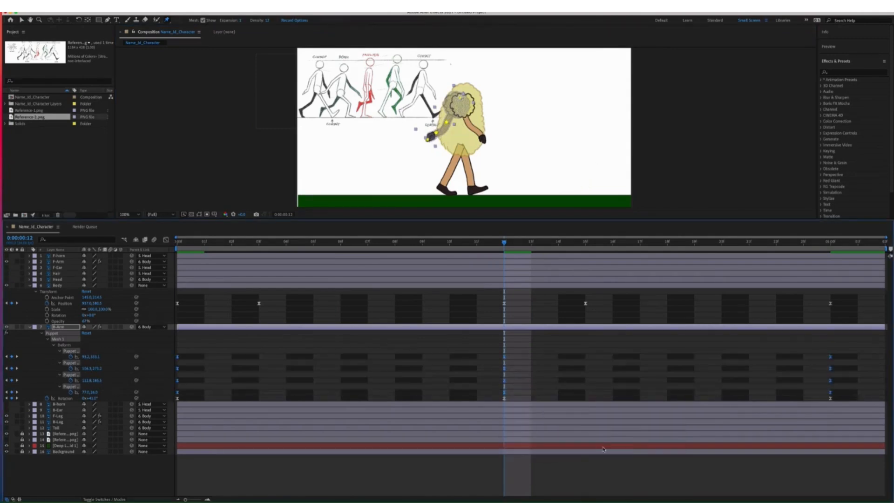
pyautogui.press('space')
pyautogui.press('space')
pyautogui.moveTo(504, 243)
pyautogui.mouseDown()
pyautogui.moveTo(144, 264)
pyautogui.moveTo(505, 245)
pyautogui.mouseUp()
# Refine the back arm's pose at frame 12 and return to frame 3
pyautogui.click(59, 326)
pyautogui.moveTo(444, 121); pyautogui.dragTo(444, 121)
pyautogui.click(433, 132)
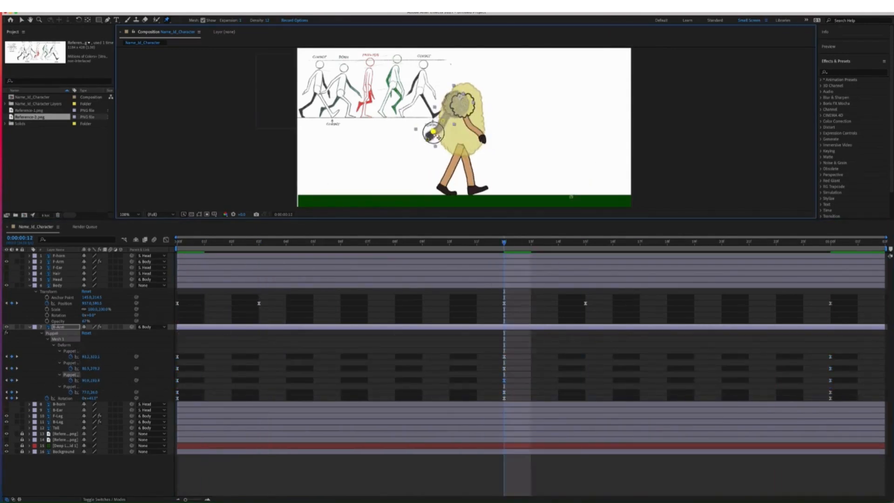
pyautogui.moveTo(504, 242); pyautogui.dragTo(232, 247)
# Collapse the layer properties, turn on the head layers and hide the reference drawing
pyautogui.press('pagedown')
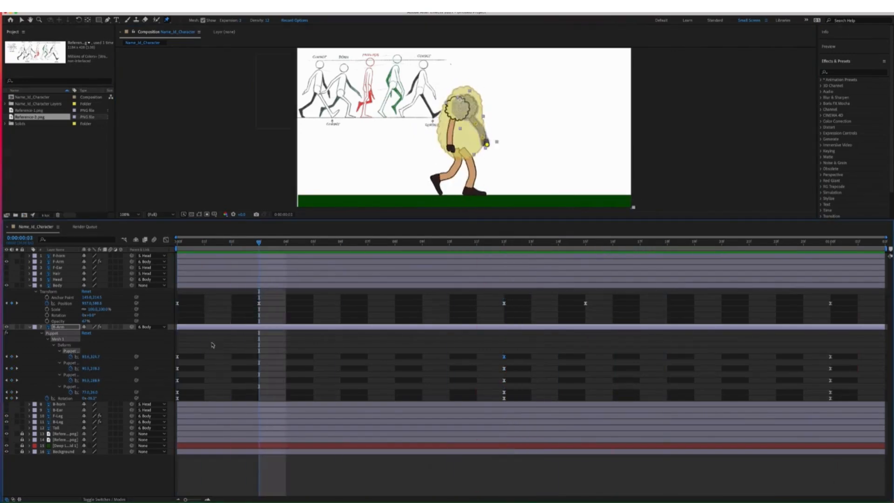
pyautogui.click(57, 285)
pyautogui.click(30, 285)
pyautogui.click(30, 292)
pyautogui.moveTo(7, 256); pyautogui.dragTo(6, 322)
pyautogui.click(7, 327)
pyautogui.click(30, 286)
# Make the Body fully opaque and enlarge the composition viewer
pyautogui.moveTo(87, 322); pyautogui.dragTo(139, 322)
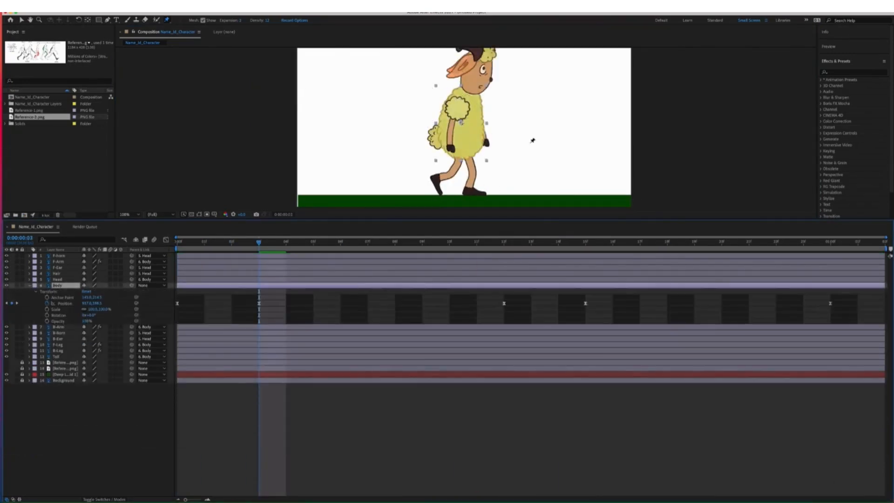
pyautogui.press('v')
pyautogui.scroll(-1, 642, 174)
pyautogui.scroll(1, 643, 174)
pyautogui.moveTo(611, 219); pyautogui.dragTo(611, 268)
pyautogui.press('space')
# Move the Tail layer so it sits directly under Body
pyautogui.click(56, 404)
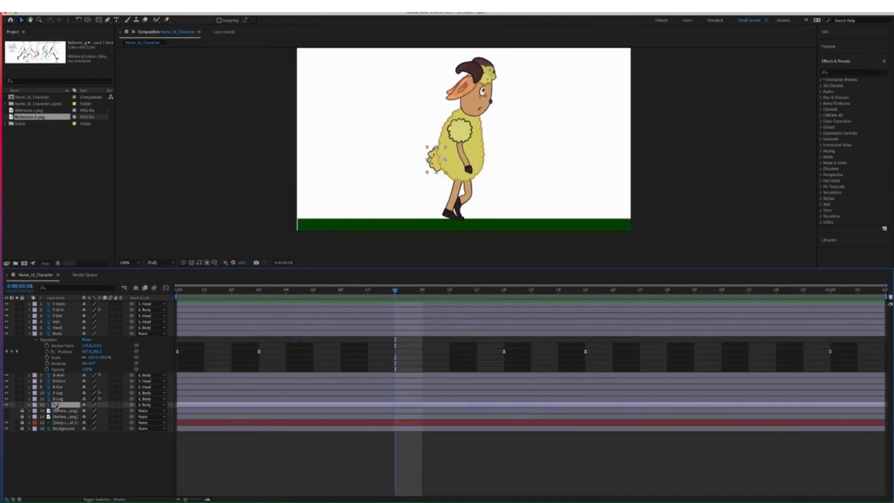
pyautogui.click(27, 318)
pyautogui.click(29, 334)
pyautogui.moveTo(56, 369); pyautogui.dragTo(56, 336)
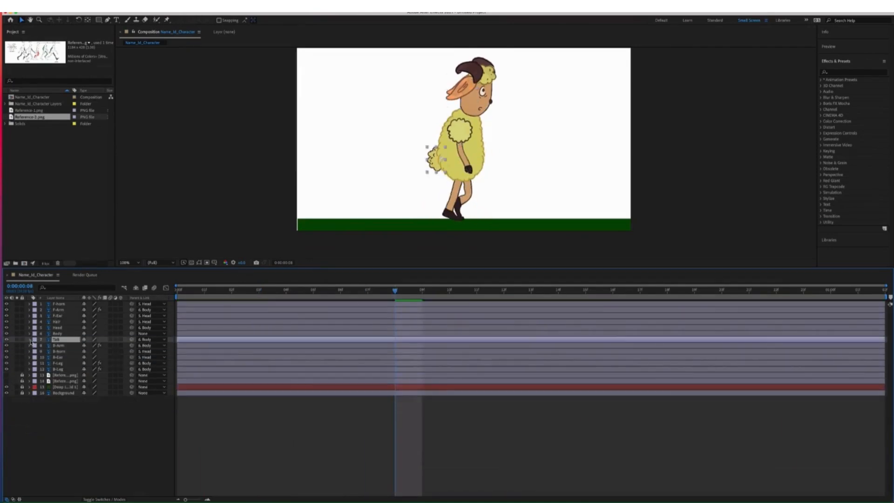
# Keyframe the tail's Rotation at frames 0, 3, 12, 15 and 24 so it swings
pyautogui.click(30, 339)
pyautogui.press('pageup')
pyautogui.press('pageup')
pyautogui.press('pageup')
pyautogui.press('pageup')
pyautogui.press('pageup')
pyautogui.press('pageup')
pyautogui.press('pageup')
pyautogui.press('pageup')
pyautogui.click(47, 370)
pyautogui.press('pagedown')
pyautogui.press('pagedown')
pyautogui.press('pagedown')
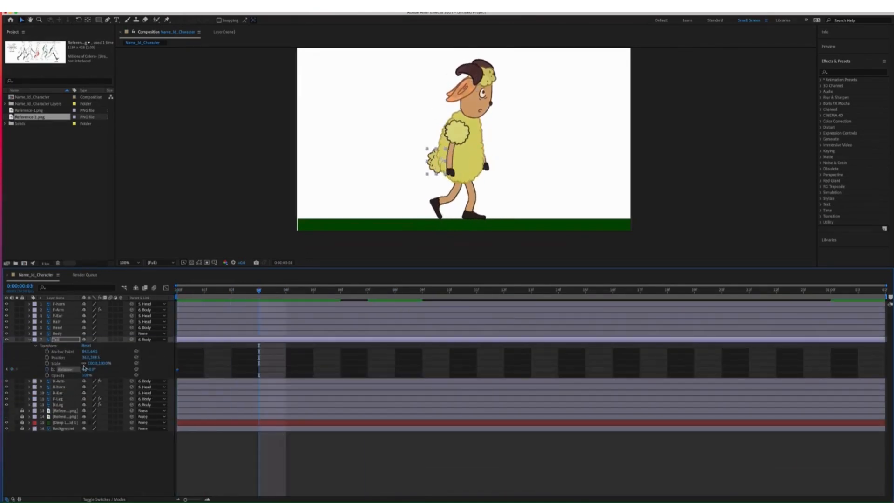
pyautogui.moveTo(84, 368); pyautogui.dragTo(87, 370)
pyautogui.press('pagedown')
pyautogui.press('pagedown')
pyautogui.press('pagedown')
pyautogui.press('pagedown')
pyautogui.press('pagedown')
pyautogui.press('pagedown')
pyautogui.press('pagedown')
pyautogui.press('pagedown')
pyautogui.press('pagedown')
pyautogui.press('pagedown')
pyautogui.press('pagedown')
pyautogui.press('pagedown')
pyautogui.press('pagedown')
pyautogui.press('pagedown')
pyautogui.press('pagedown')
pyautogui.press('pagedown')
pyautogui.press('pagedown')
pyautogui.press('pagedown')
pyautogui.press('pagedown')
pyautogui.press('pagedown')
pyautogui.press('pagedown')
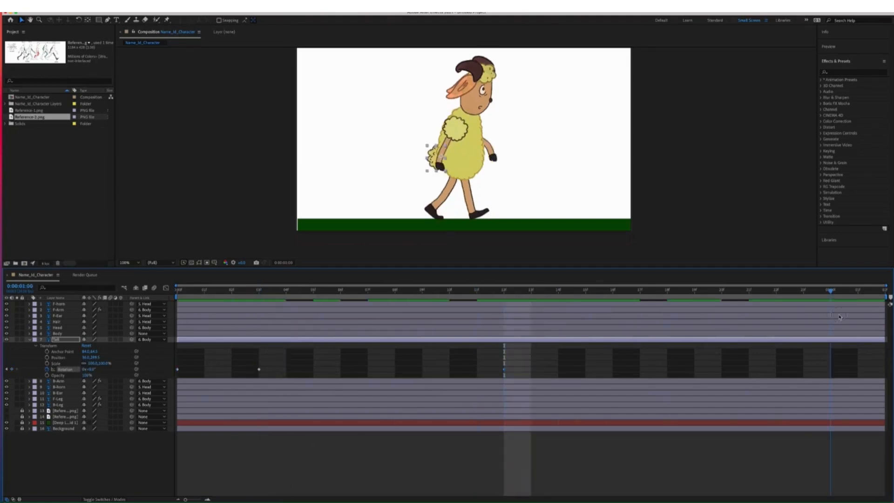
pyautogui.press('super+v')
pyautogui.click(259, 369)
pyautogui.press('pageup')
pyautogui.press('pageup')
pyautogui.press('pageup')
pyautogui.press('pageup')
pyautogui.press('pageup')
pyautogui.press('pageup')
pyautogui.press('pageup')
pyautogui.press('pageup')
pyautogui.press('pageup')
pyautogui.press('super+v')
pyautogui.press('space')
pyautogui.press('space')
# Apply Easy Ease to all the tail rotation keyframes
pyautogui.moveTo(839, 363); pyautogui.dragTo(176, 376)
pyautogui.rightClick(259, 370)
pyautogui.click(367, 458)
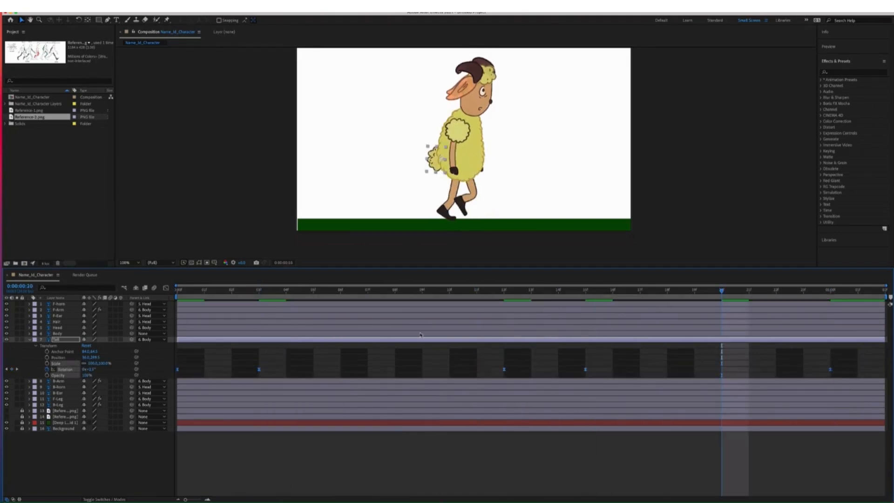
pyautogui.click(30, 340)
# Keyframe the Head's Rotation across the loop, tilting it at frames 3 and 15
pyautogui.click(57, 333)
pyautogui.click(30, 328)
pyautogui.click(35, 334)
pyautogui.click(58, 358)
pyautogui.click(179, 292)
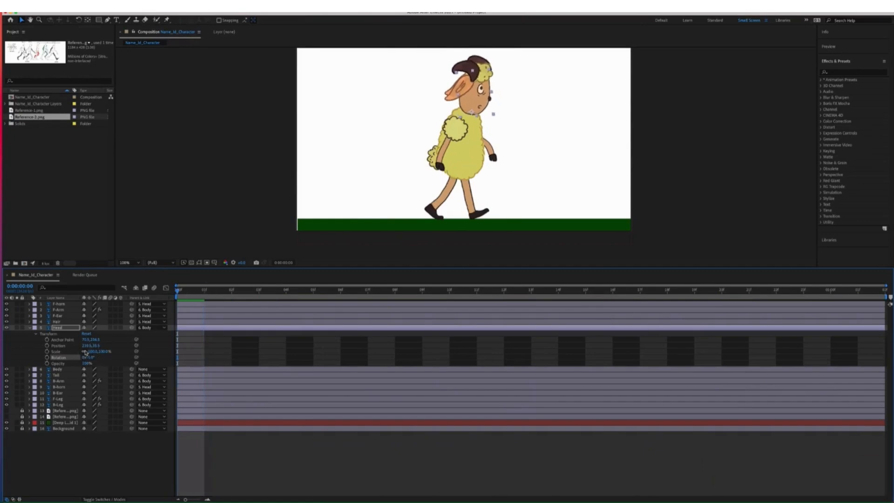
pyautogui.press('super+v')
pyautogui.press('space')
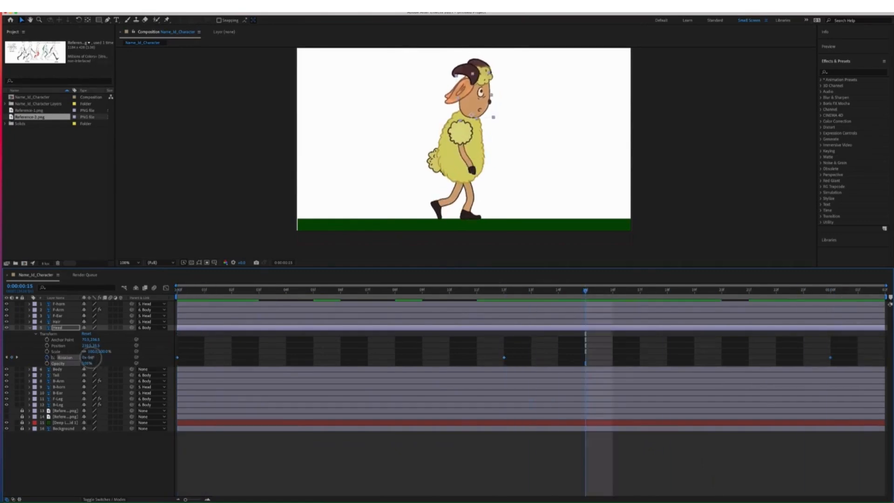
pyautogui.moveTo(91, 358); pyautogui.dragTo(93, 357)
pyautogui.press('pageup')
pyautogui.press('pageup')
pyautogui.press('pageup')
pyautogui.press('pageup')
pyautogui.press('pageup')
pyautogui.press('pageup')
pyautogui.press('pageup')
pyautogui.press('pageup')
pyautogui.press('pageup')
pyautogui.press('pageup')
pyautogui.press('pageup')
pyautogui.press('pageup')
pyautogui.press('super+v')
pyautogui.press('space')
pyautogui.press('space')
# Apply Easy Ease to all the head rotation keyframes
pyautogui.moveTo(838, 352); pyautogui.dragTo(175, 368)
pyautogui.rightClick(504, 358)
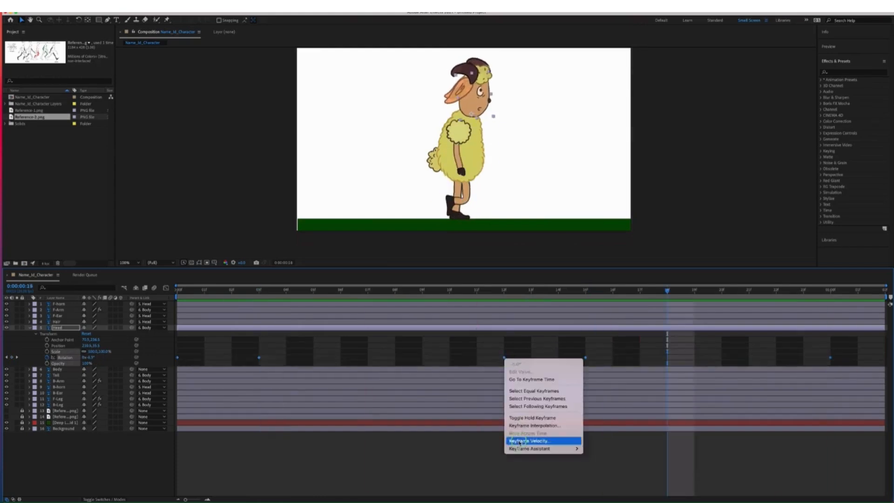
pyautogui.click(610, 456)
# Expand both ear layers' Transform properties and start their first keyframes
pyautogui.click(58, 309)
pyautogui.click(58, 316)
pyautogui.moveTo(178, 289)
pyautogui.mouseDown()
pyautogui.moveTo(210, 291)
pyautogui.moveTo(177, 290)
pyautogui.mouseUp()
pyautogui.click(30, 315)
pyautogui.click(30, 399)
pyautogui.click(36, 405)
pyautogui.click(36, 322)
pyautogui.click(47, 333)
pyautogui.click(47, 459)
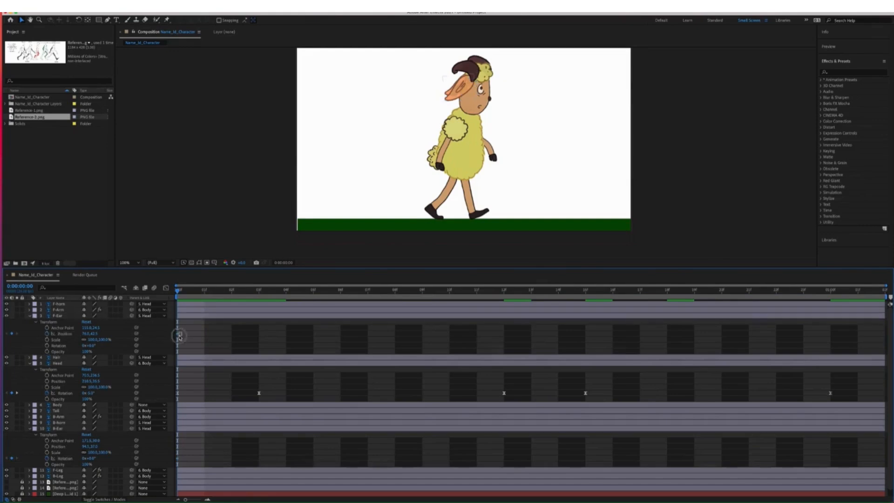
# Copy the back ear's starting Rotation to frame 24 and tilt it at frame 12
pyautogui.moveTo(184, 331); pyautogui.dragTo(174, 340)
pyautogui.moveTo(177, 290); pyautogui.dragTo(831, 290)
pyautogui.press('super+v')
pyautogui.moveTo(830, 290); pyautogui.dragTo(177, 290)
pyautogui.moveTo(185, 454); pyautogui.dragTo(174, 463)
pyautogui.press('super+c')
pyautogui.moveTo(177, 290); pyautogui.dragTo(830, 290)
pyautogui.press('super+v')
pyautogui.moveTo(831, 290); pyautogui.dragTo(504, 290)
pyautogui.moveTo(89, 458); pyautogui.dragTo(106, 448)
# Delete the front ear's Position keyframes and select its Rotation property
pyautogui.click(59, 316)
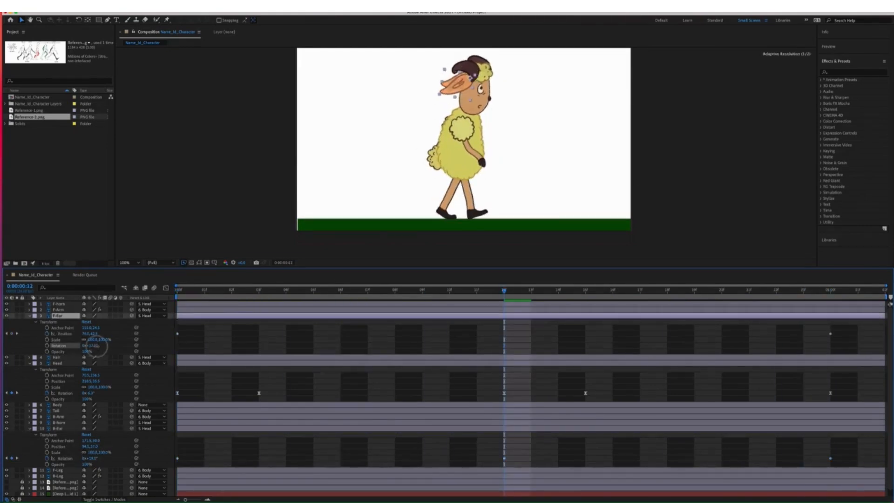
pyautogui.moveTo(415, 305); pyautogui.dragTo(260, 290)
pyautogui.click(178, 458)
pyautogui.click(47, 334)
pyautogui.click(68, 345)
# Tilt the back ear at frames 3 and 15, with the starting rotation at frame 12
pyautogui.click(57, 428)
pyautogui.moveTo(89, 458); pyautogui.dragTo(102, 453)
pyautogui.click(177, 458)
pyautogui.press('super+c')
pyautogui.press('super+v')
pyautogui.moveTo(492, 313); pyautogui.dragTo(830, 298)
pyautogui.click(587, 295)
pyautogui.press('super+v')
pyautogui.press('space')
pyautogui.press('space')
# Apply Easy Ease to all the back ear rotation keyframes
pyautogui.moveTo(843, 450); pyautogui.dragTo(254, 467)
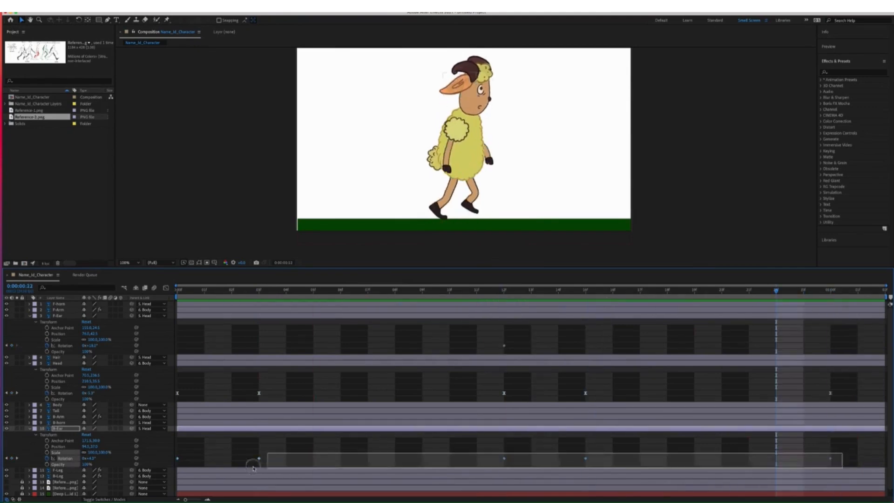
pyautogui.rightClick(259, 458)
pyautogui.moveTo(285, 495)
pyautogui.click(359, 449)
pyautogui.rightClick(178, 458)
pyautogui.click(200, 487)
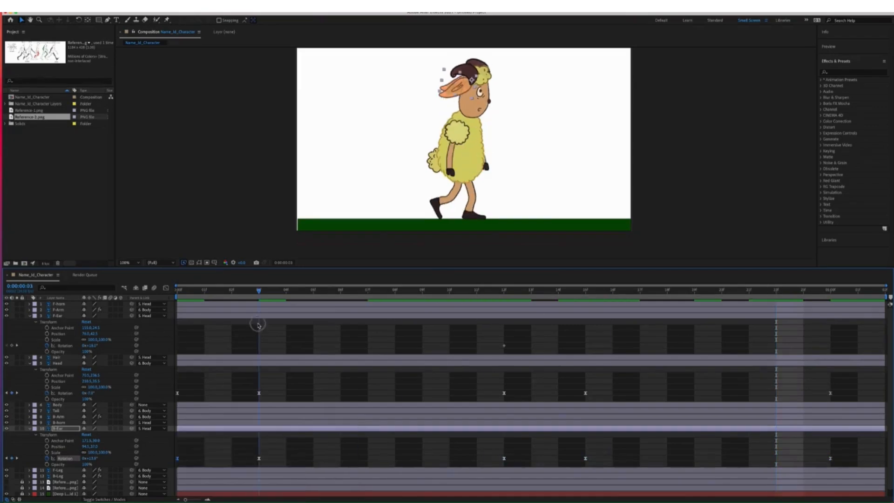
# Copy the back ear's rotation keys and paste them into the front ear's Rotation
pyautogui.moveTo(840, 452); pyautogui.dragTo(174, 465)
pyautogui.press('super+c')
pyautogui.click(57, 316)
pyautogui.moveTo(259, 291); pyautogui.dragTo(174, 305)
pyautogui.press('super+v')
pyautogui.press('space')
pyautogui.press('space')
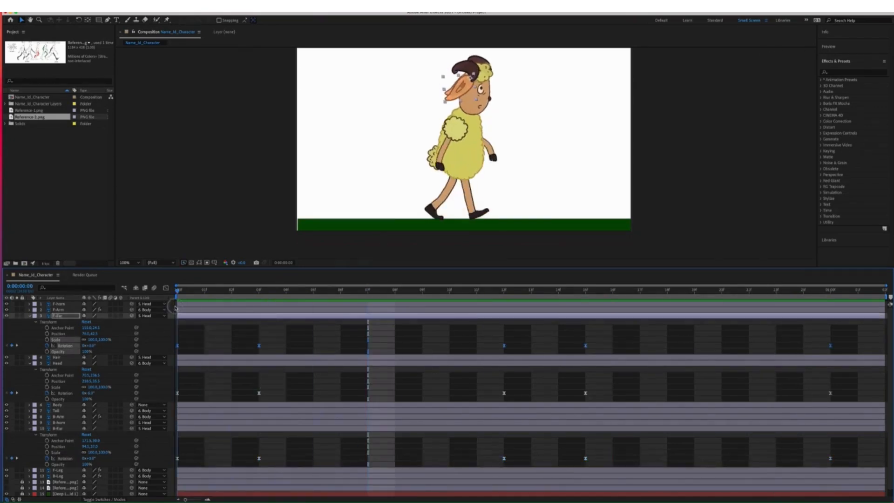
# Review the ear swing at frames 15 and 20 and give the timeline more room
pyautogui.click(586, 290)
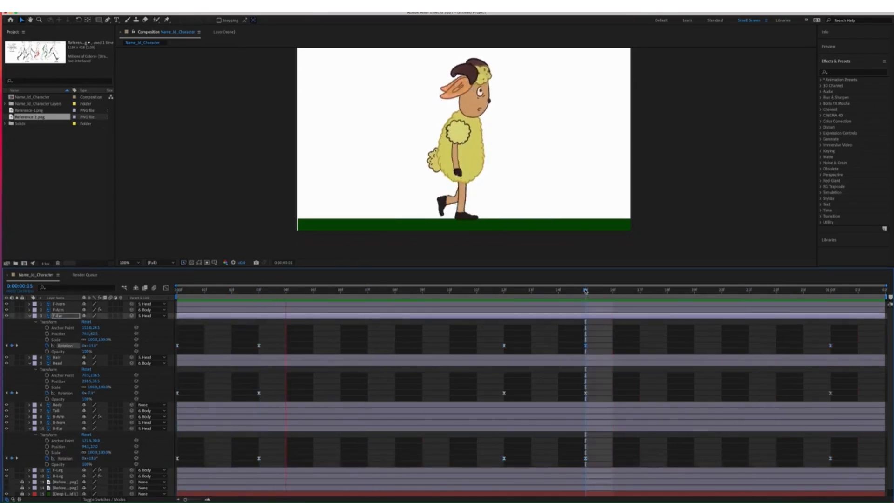
pyautogui.moveTo(586, 291); pyautogui.dragTo(721, 291)
pyautogui.moveTo(599, 329); pyautogui.dragTo(776, 326)
pyautogui.click(57, 363)
pyautogui.moveTo(316, 269); pyautogui.dragTo(316, 238)
pyautogui.click(497, 205)
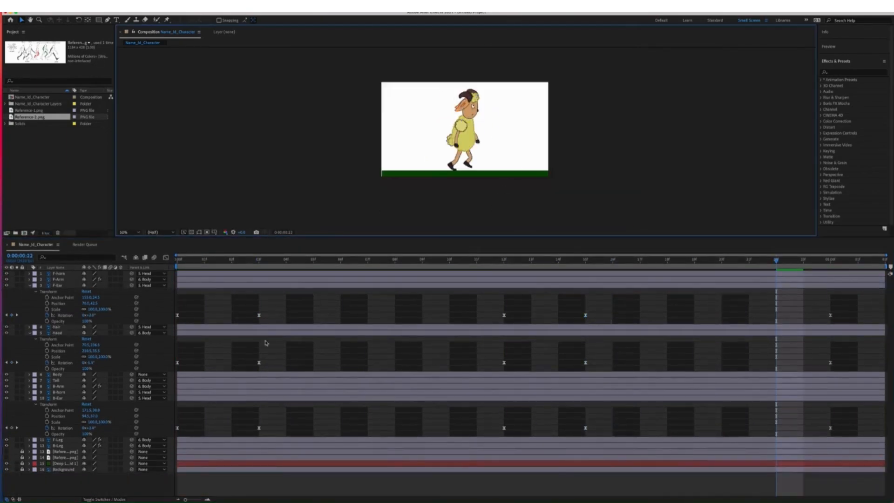